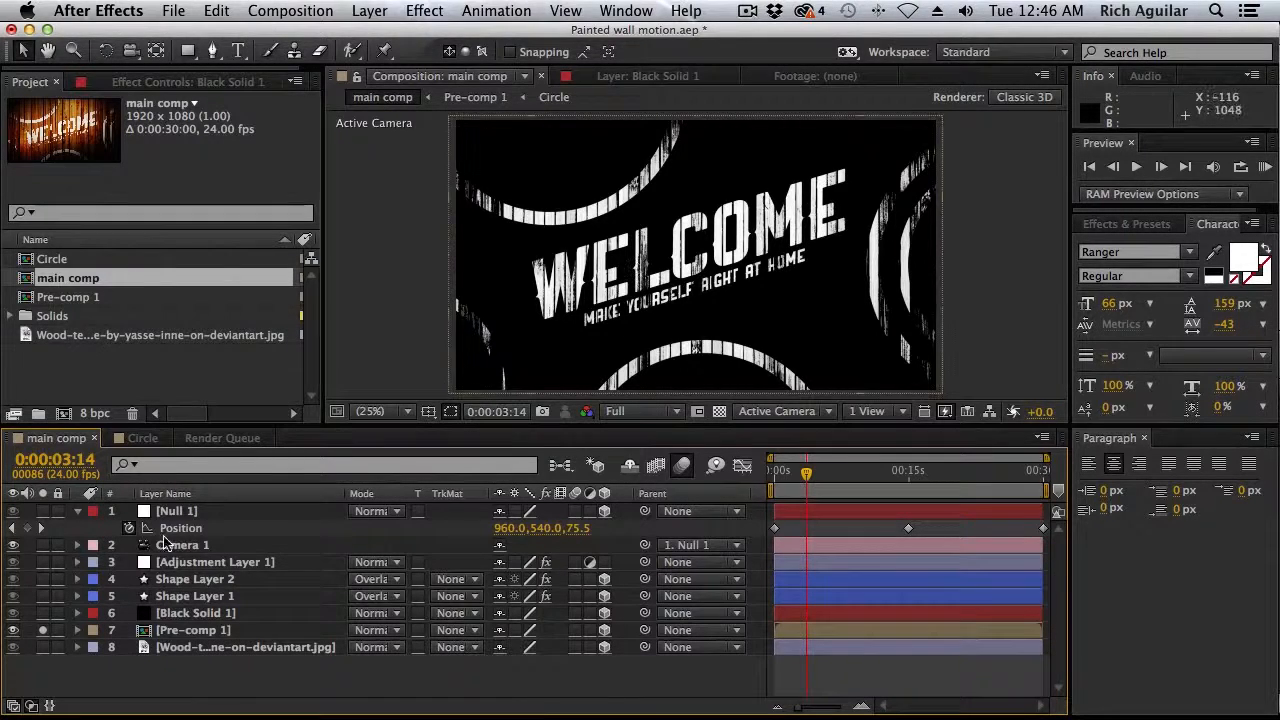
Turn off the solo on Pre-comp 1 to view the full main comp, and scrub the timeline to 0:00:07:17
{"action": "left_click", "coordinate": [42, 630]}
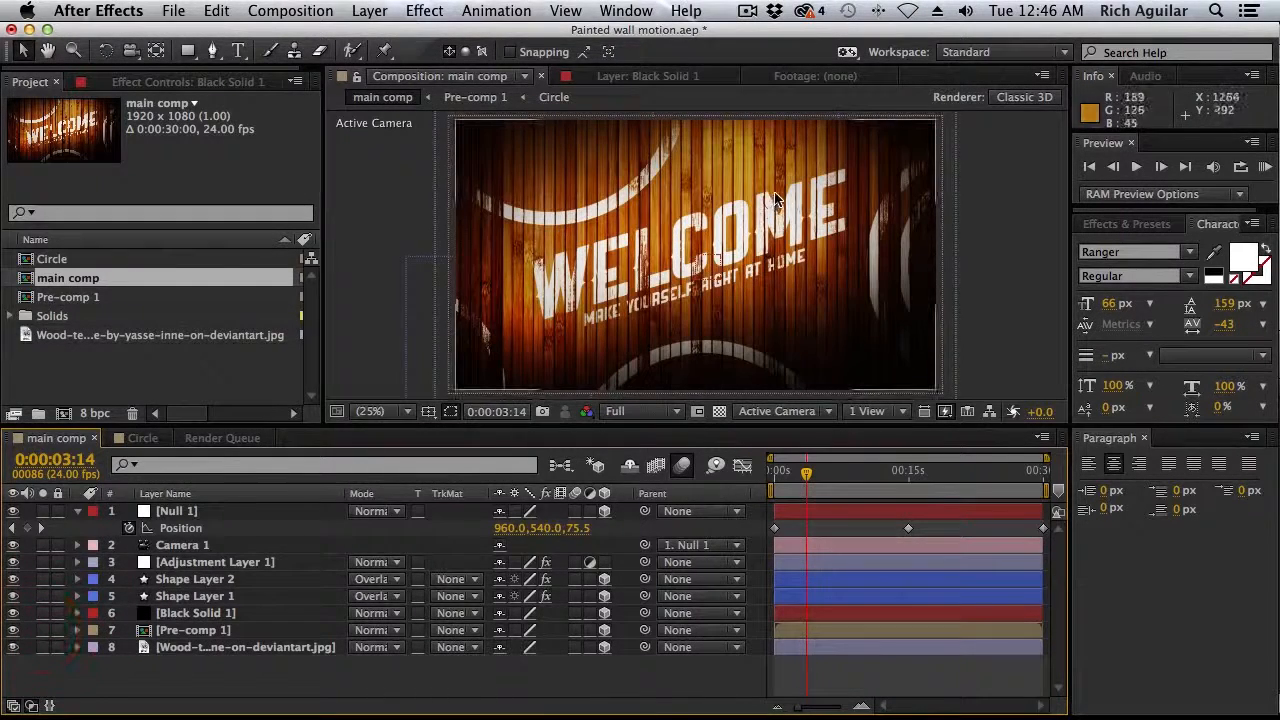
{"action": "left_click", "coordinate": [800, 474]}
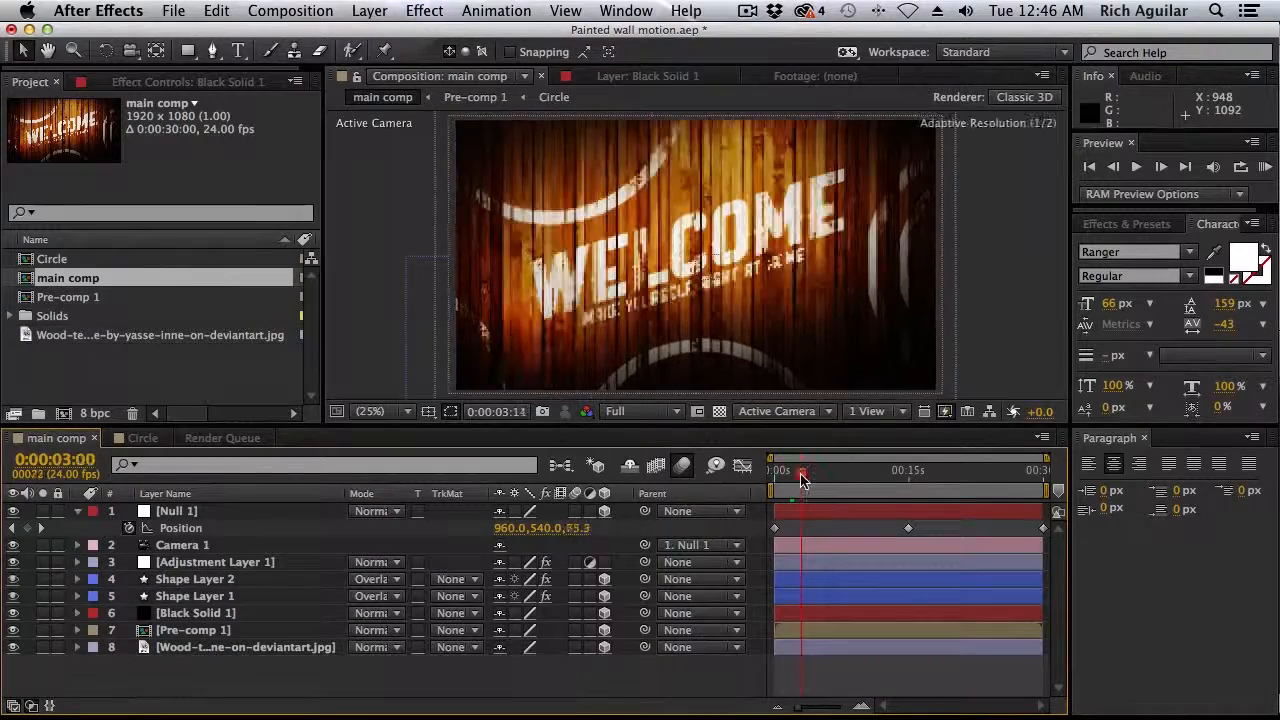
{"action": "left_click_drag", "start_coordinate": [800, 479], "coordinate": [843, 472]}
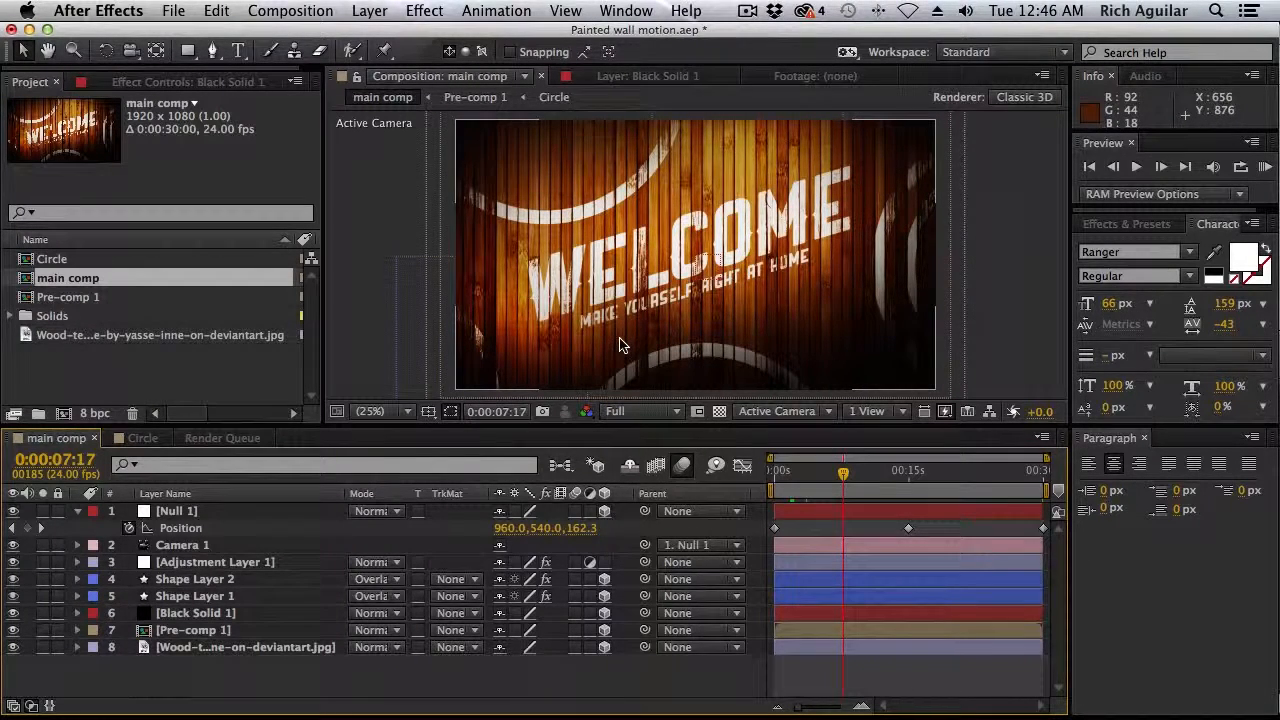
Open the wood texture image as footage to examine it, and return to the main comp view
{"action": "left_click", "coordinate": [60, 335]}
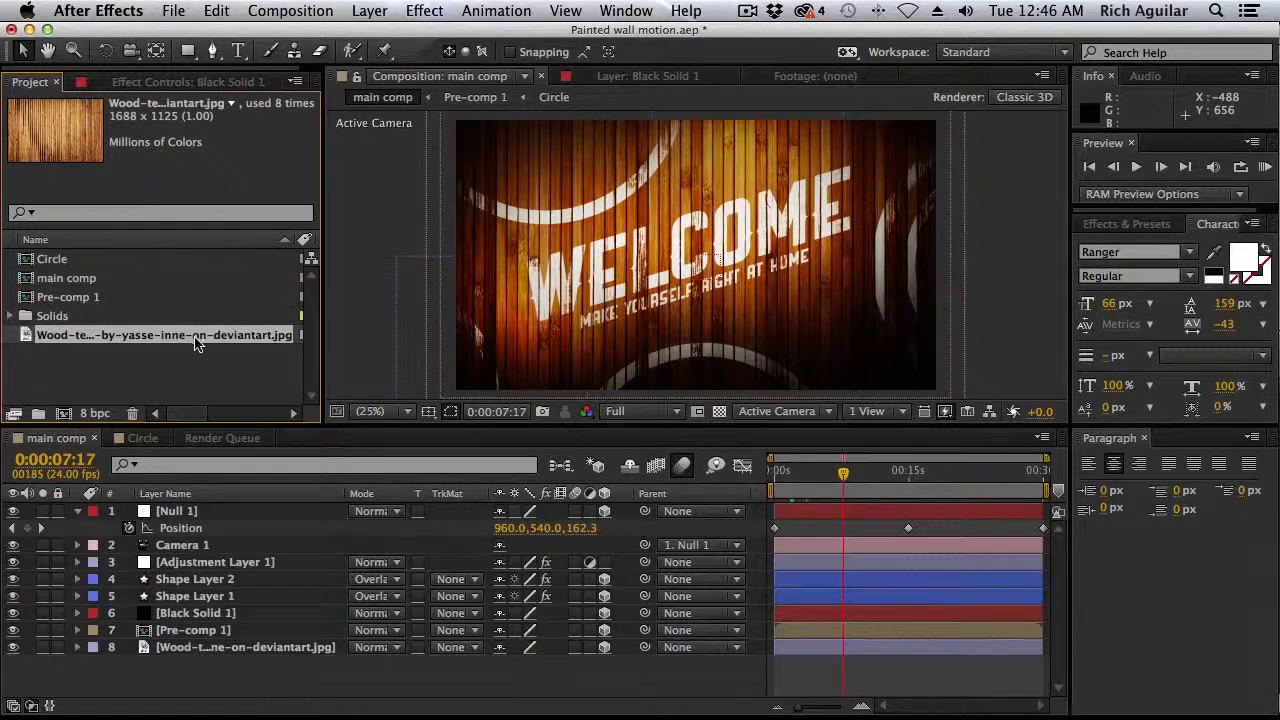
{"action": "double_click", "coordinate": [196, 341]}
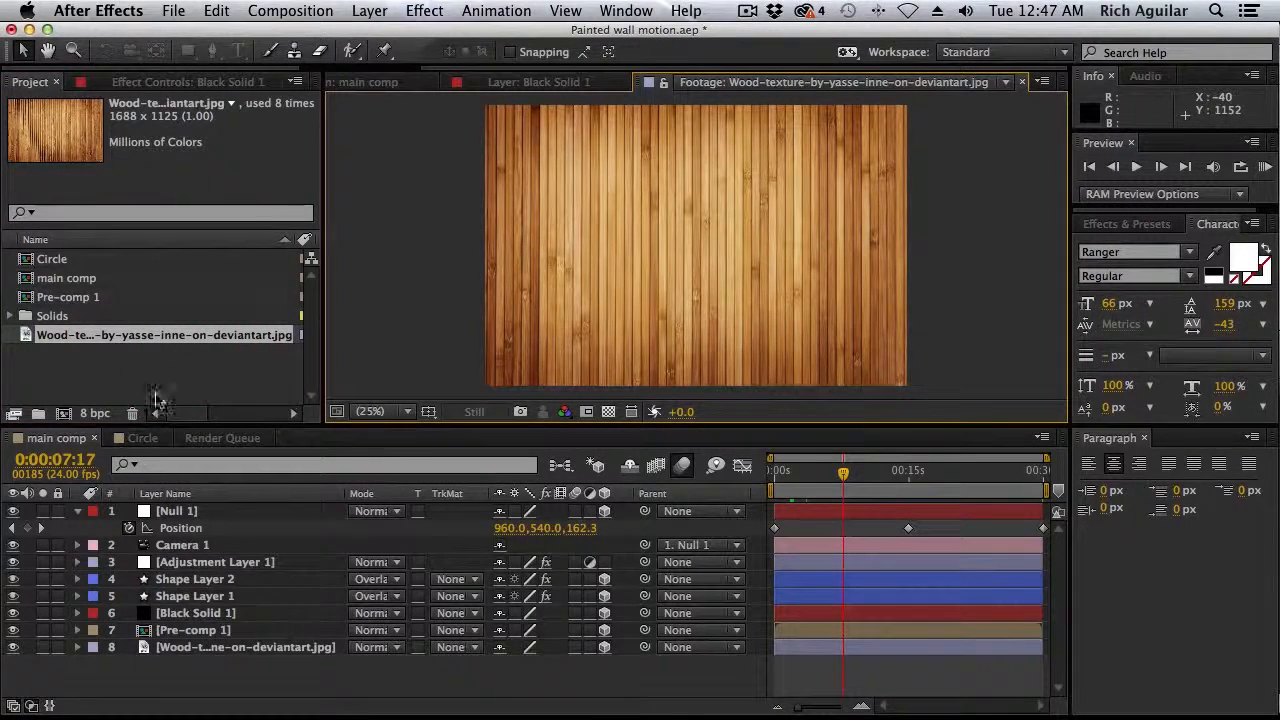
{"action": "left_click", "coordinate": [370, 82]}
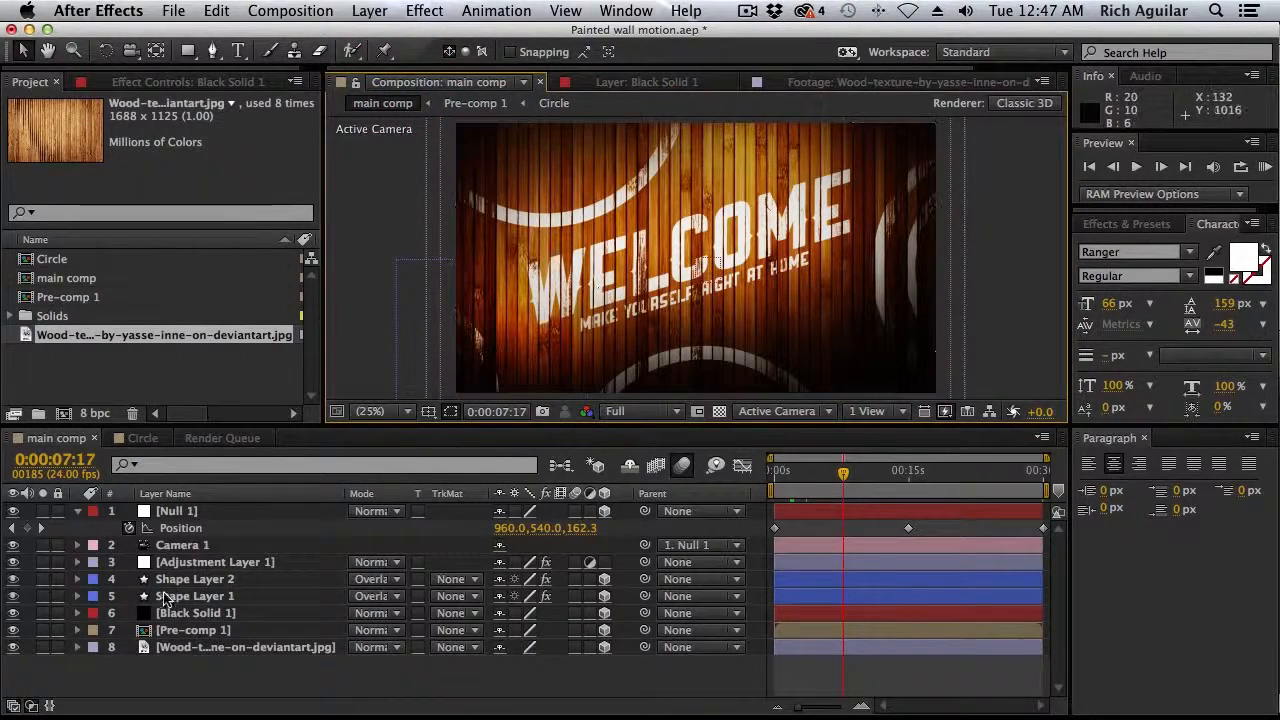
Compare the isolated Pre-comp 1 artwork with the full main comp by repeatedly soloing and unsoloing that layer
{"action": "left_click", "coordinate": [43, 630]}
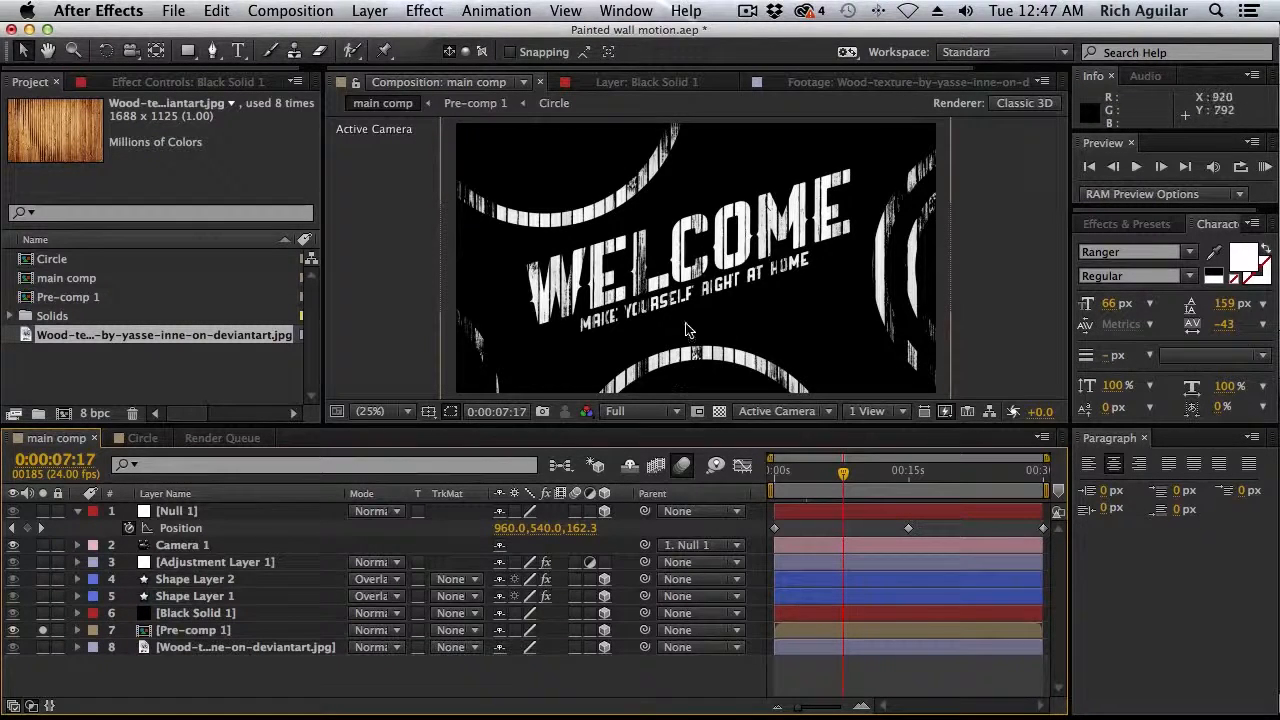
{"action": "left_click", "coordinate": [42, 630]}
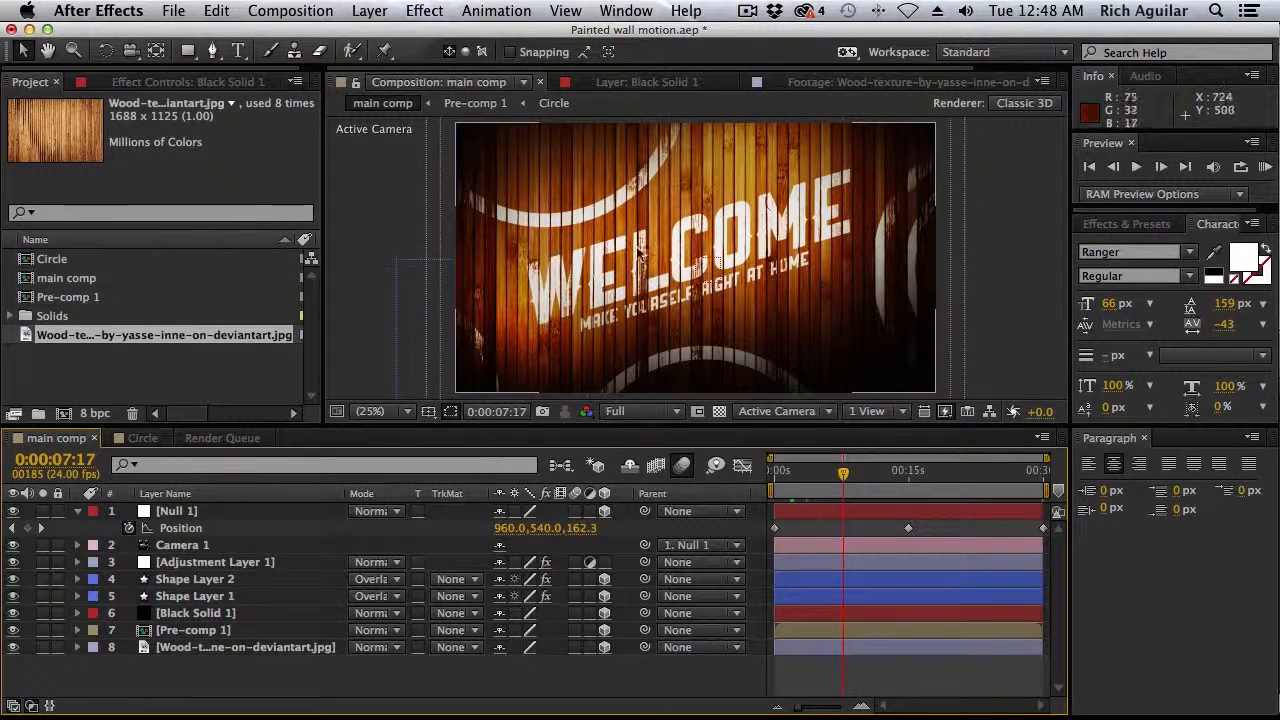
{"action": "left_click", "coordinate": [43, 630]}
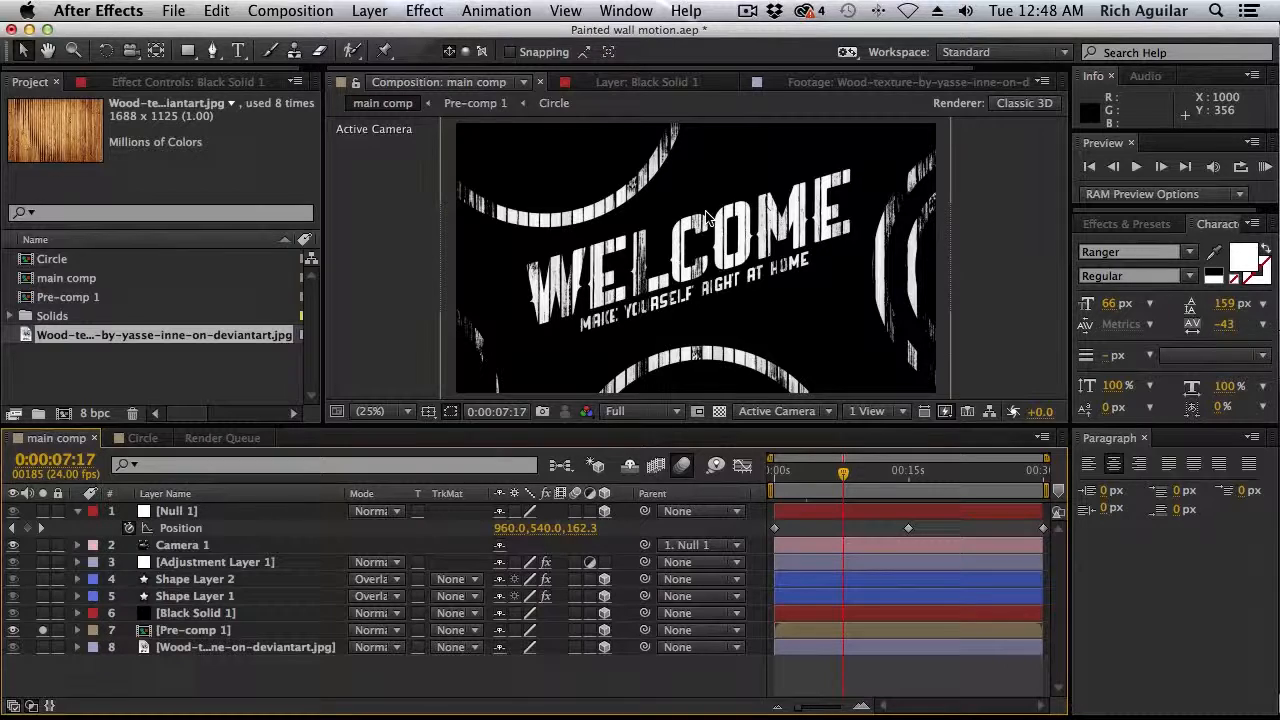
{"action": "left_click", "coordinate": [42, 630]}
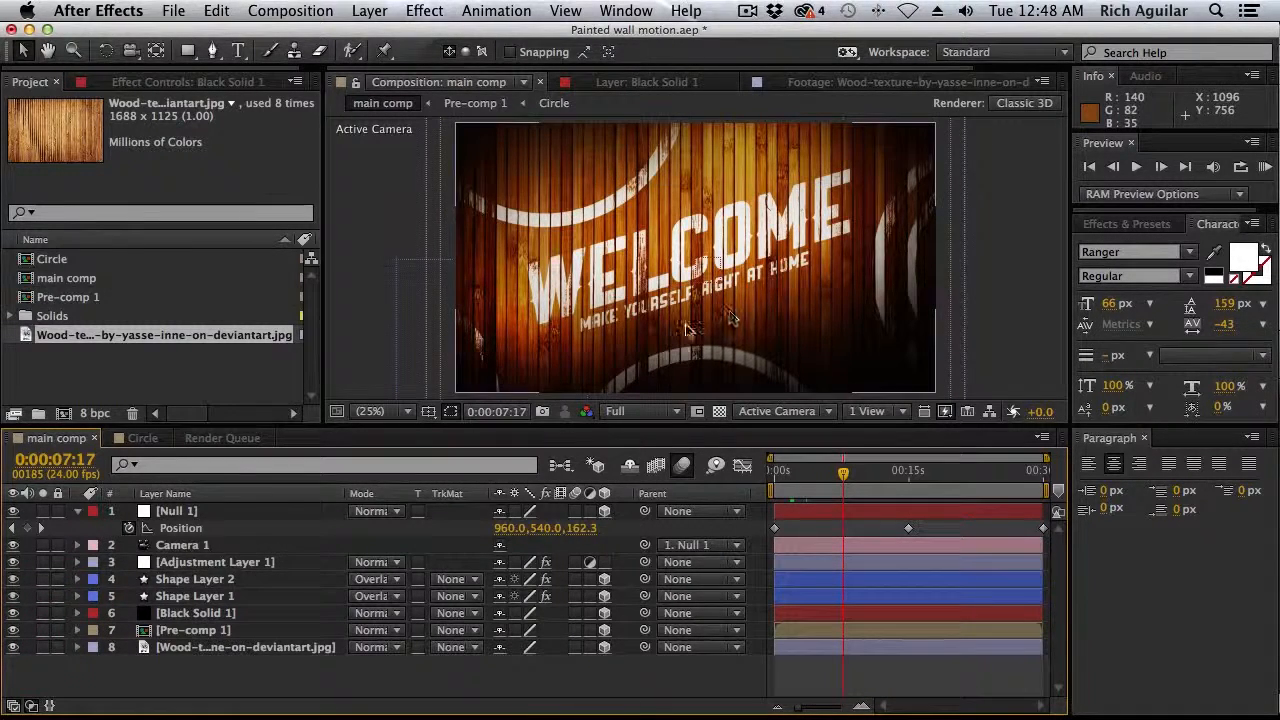
{"action": "left_click", "coordinate": [42, 630]}
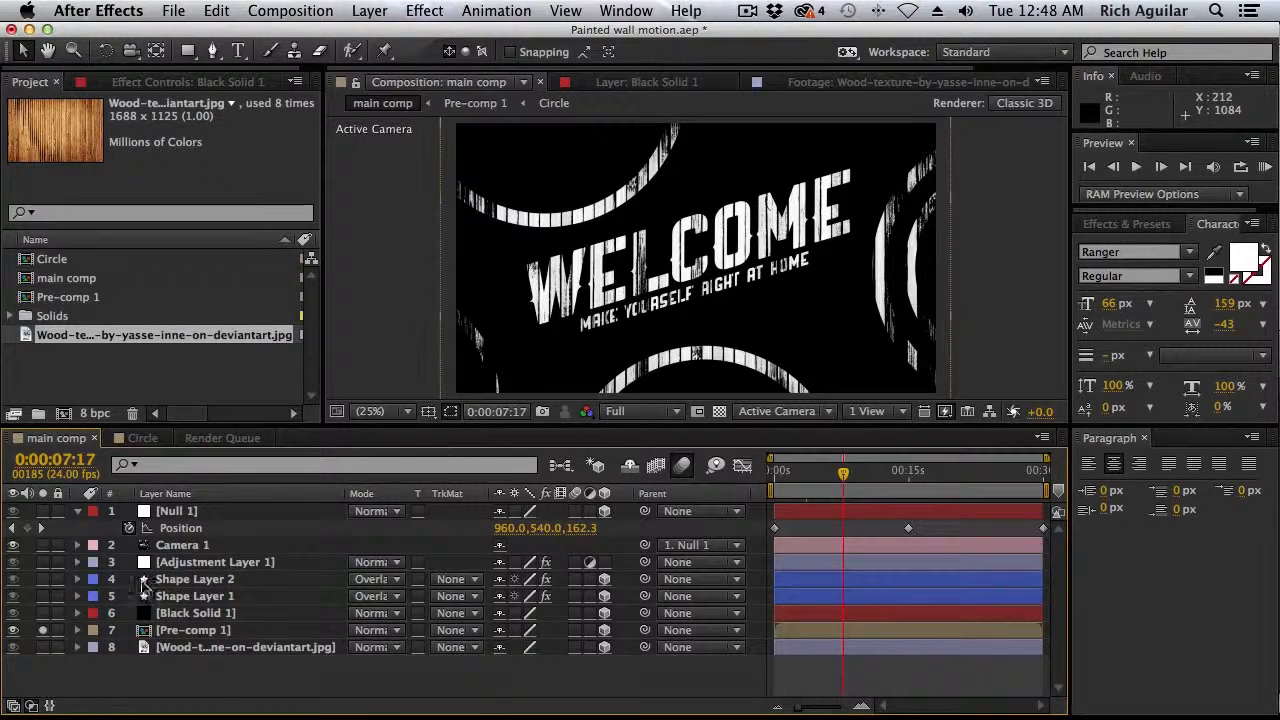
{"action": "left_click", "coordinate": [42, 631]}
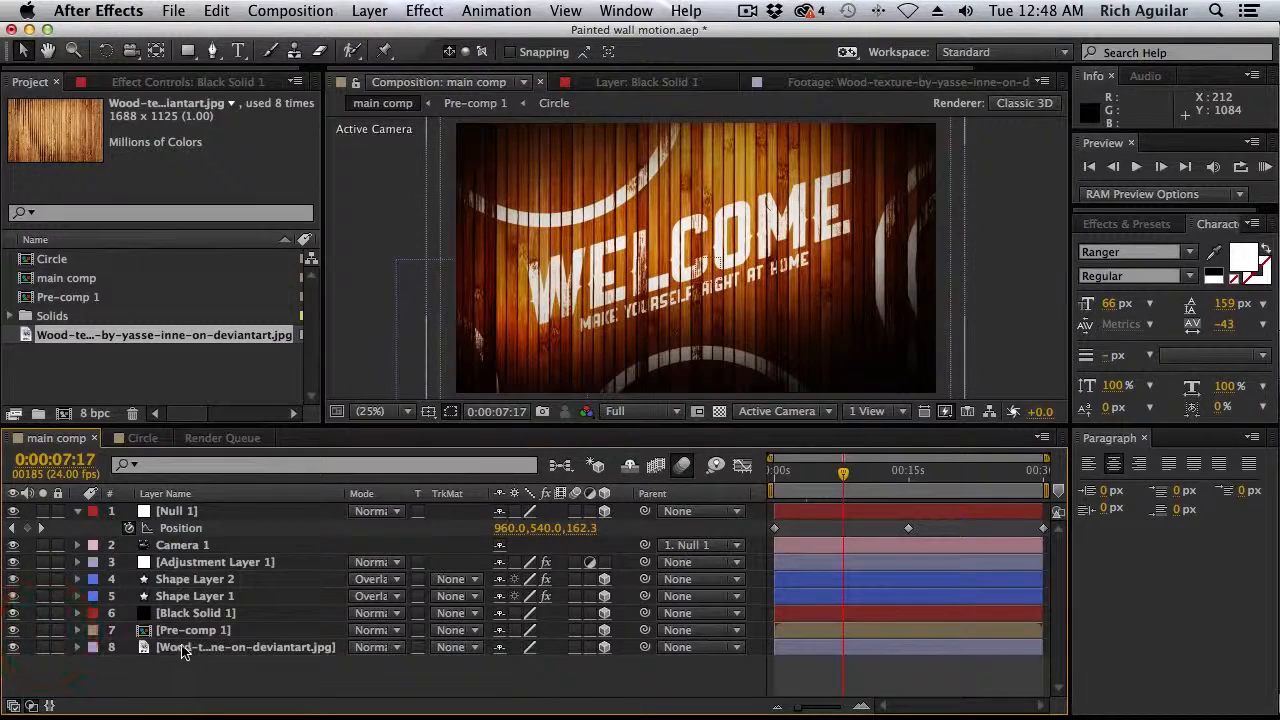
Solo the wood texture layer, view it together with Pre-comp 1, and turn both solos off
{"action": "left_click", "coordinate": [42, 647]}
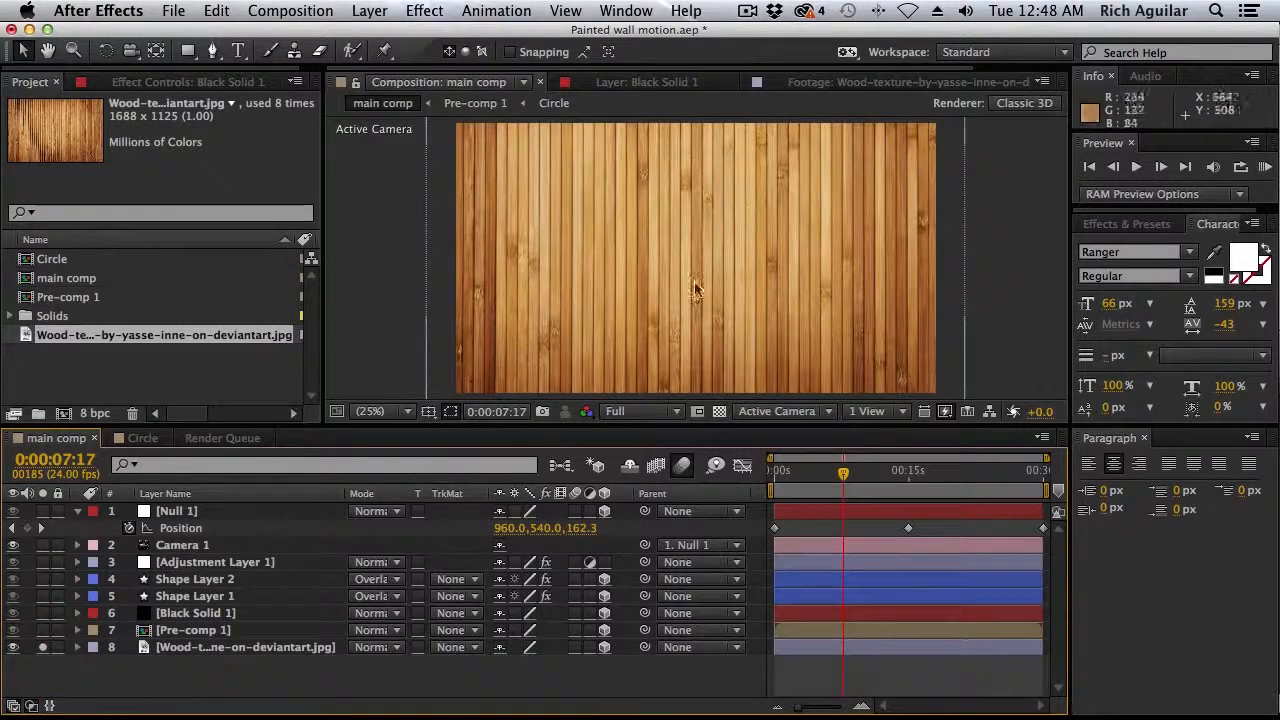
{"action": "left_click", "coordinate": [42, 630]}
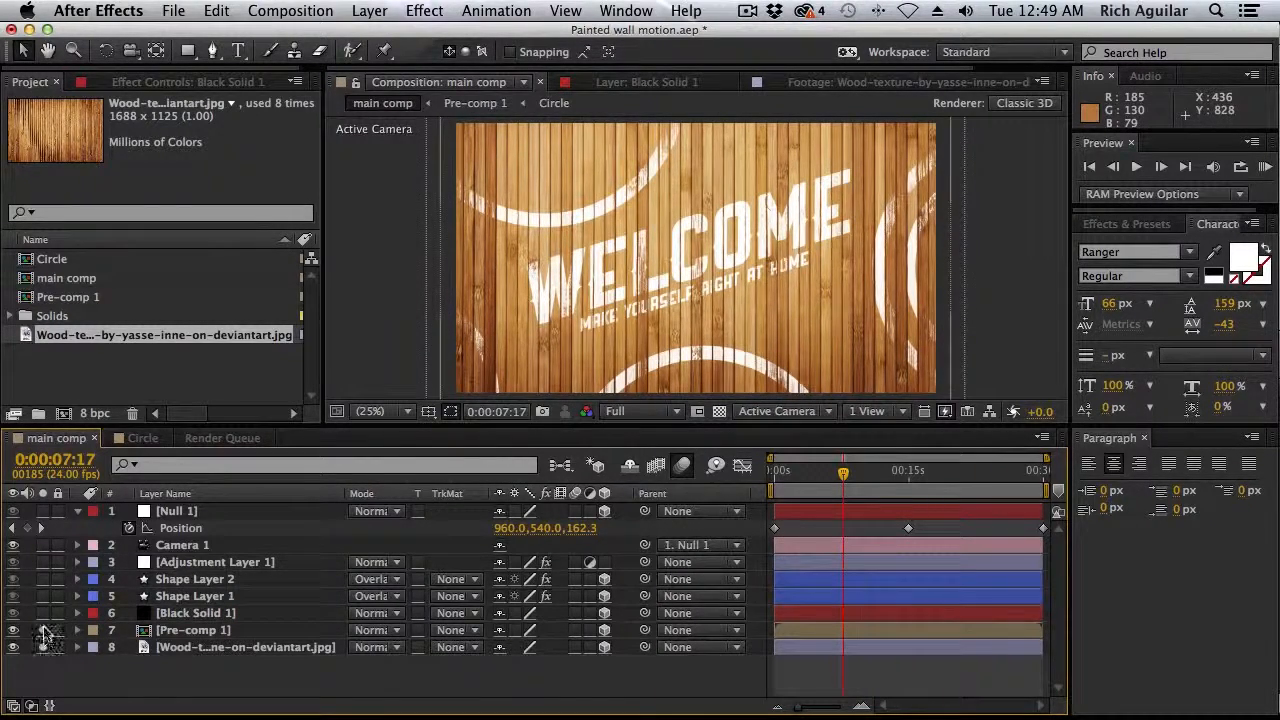
{"action": "left_click_drag", "start_coordinate": [42, 630], "coordinate": [42, 647]}
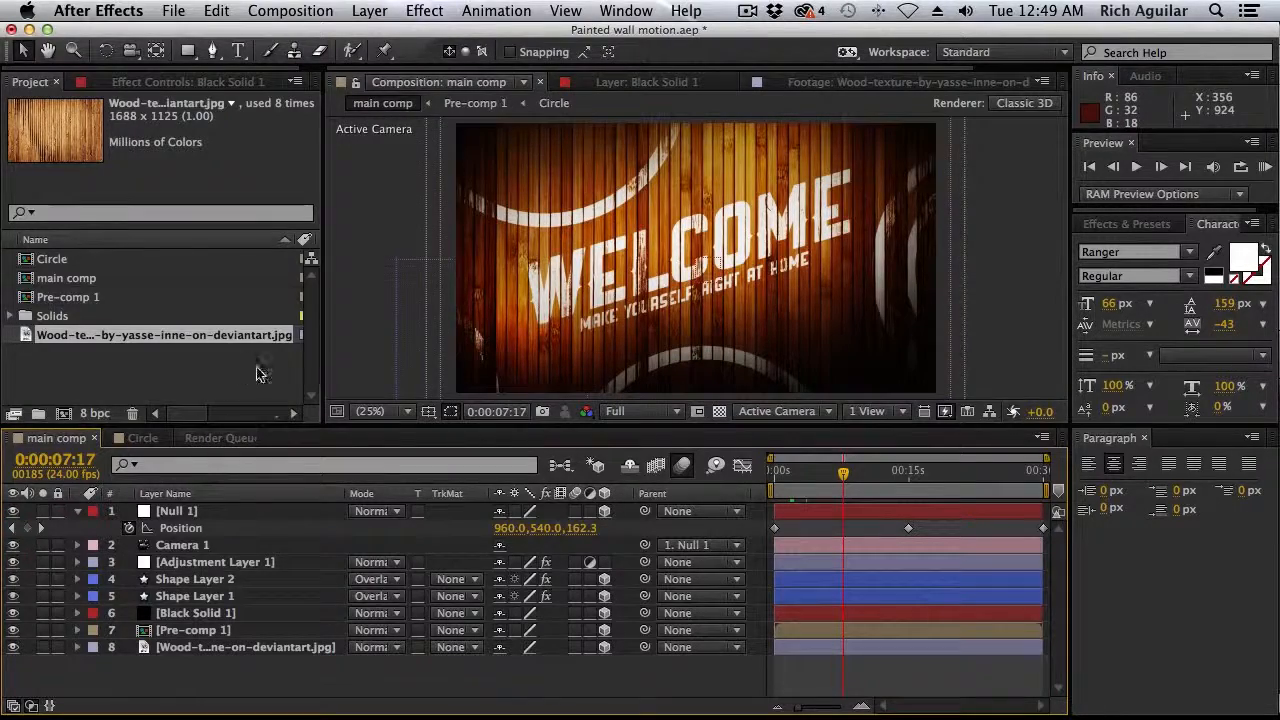
Create a new composition named Comp 1 using the HDTV 1080 24 preset
{"action": "left_click", "coordinate": [318, 8]}
{"action": "left_click", "coordinate": [318, 34]}
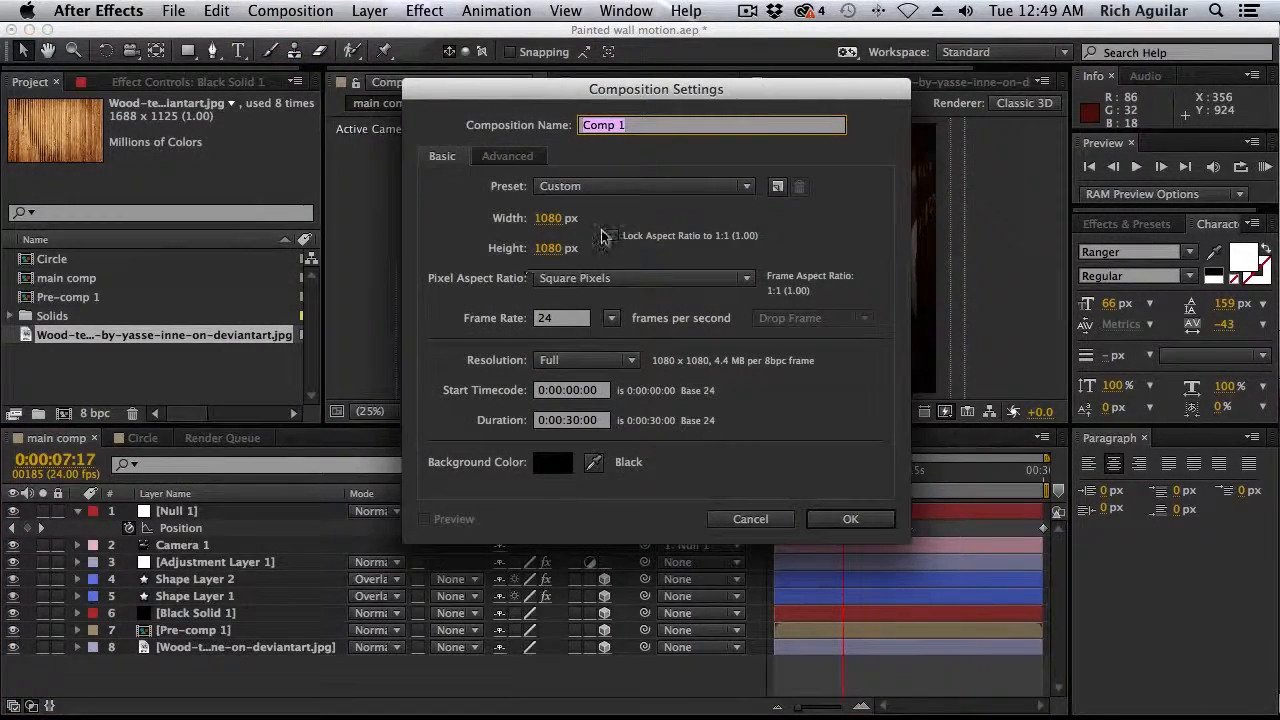
{"action": "left_click", "coordinate": [652, 186]}
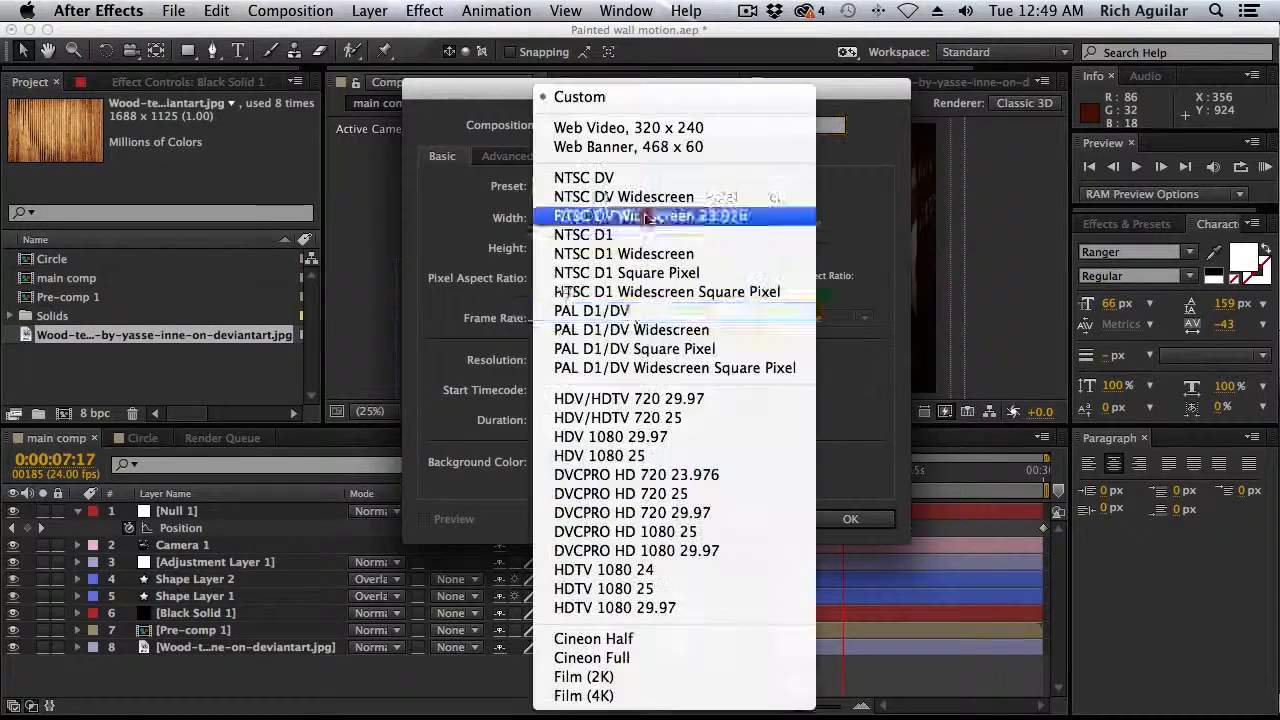
{"action": "left_click", "coordinate": [620, 568]}
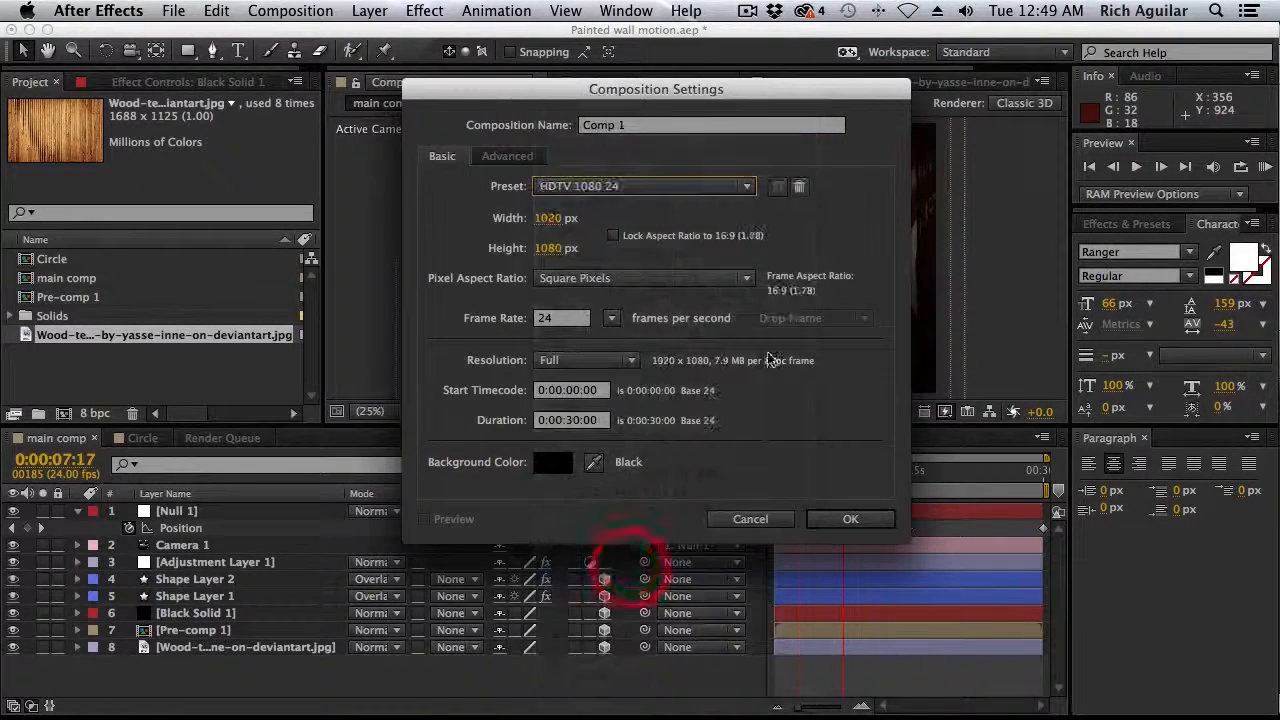
{"action": "left_click", "coordinate": [847, 518]}
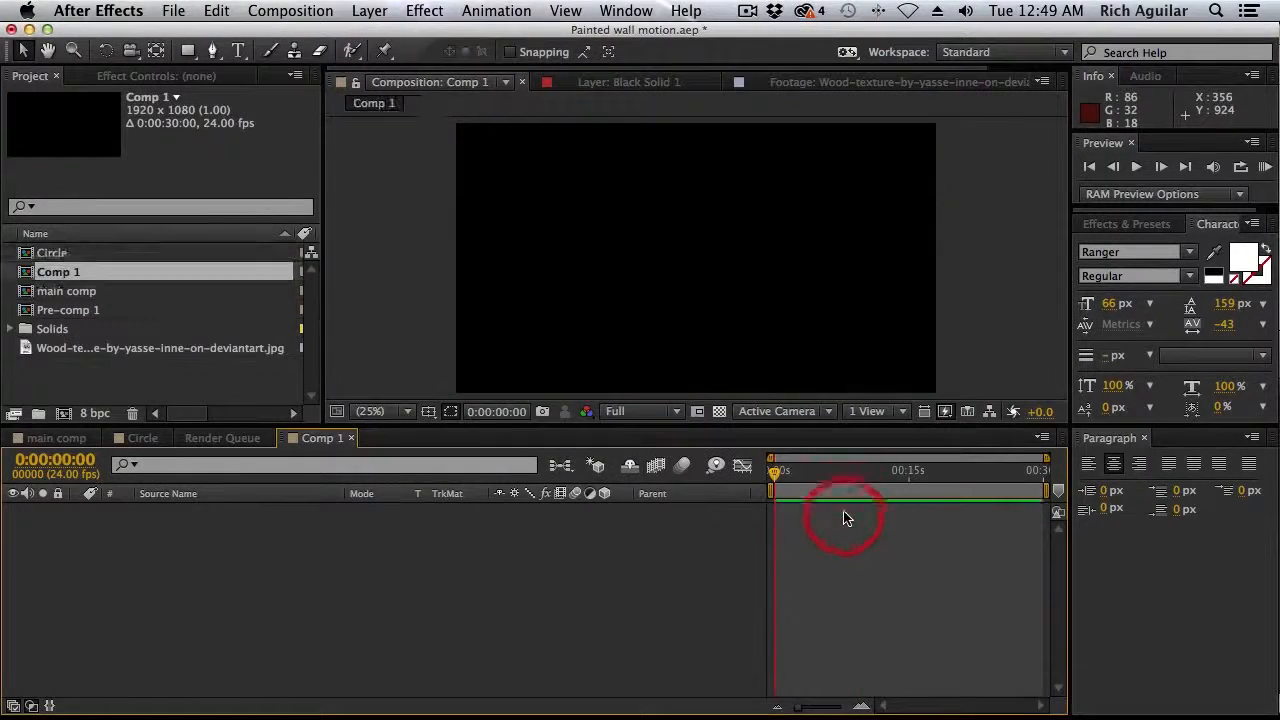
Add the wood texture image to Comp 1 and scale it to 116% so it fills the frame
{"action": "left_click", "coordinate": [137, 350]}
{"action": "left_click_drag", "start_coordinate": [137, 350], "coordinate": [180, 610]}
{"action": "key", "text": "s"}
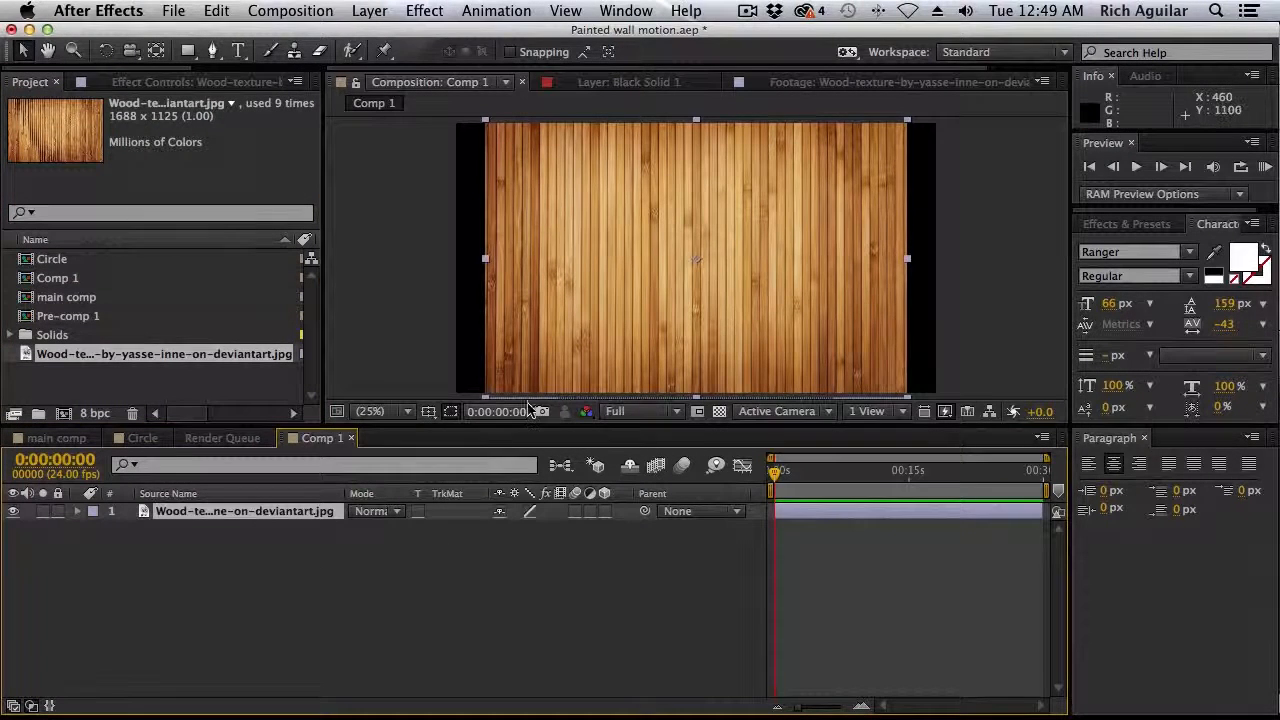
{"action": "left_click_drag", "start_coordinate": [520, 528], "coordinate": [540, 531]}
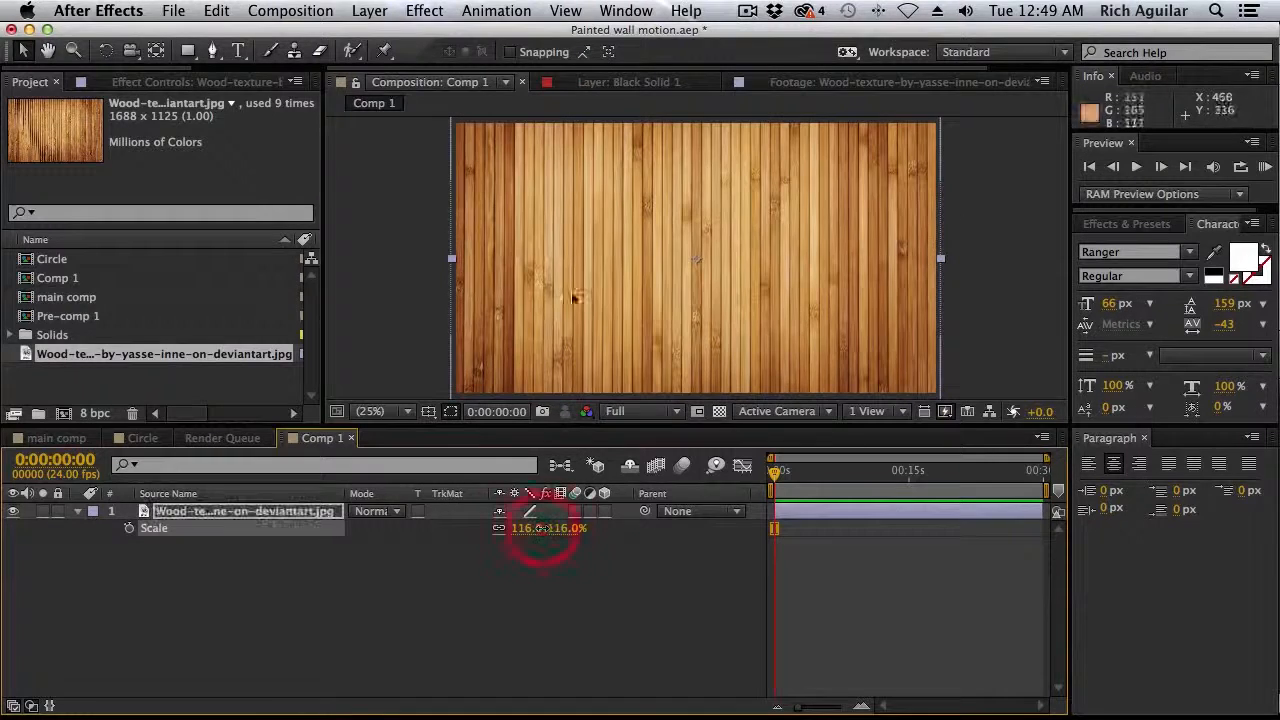
Add a text layer reading HELLO near the middle of the wood texture
{"action": "left_click", "coordinate": [238, 50]}
{"action": "left_click", "coordinate": [682, 252]}
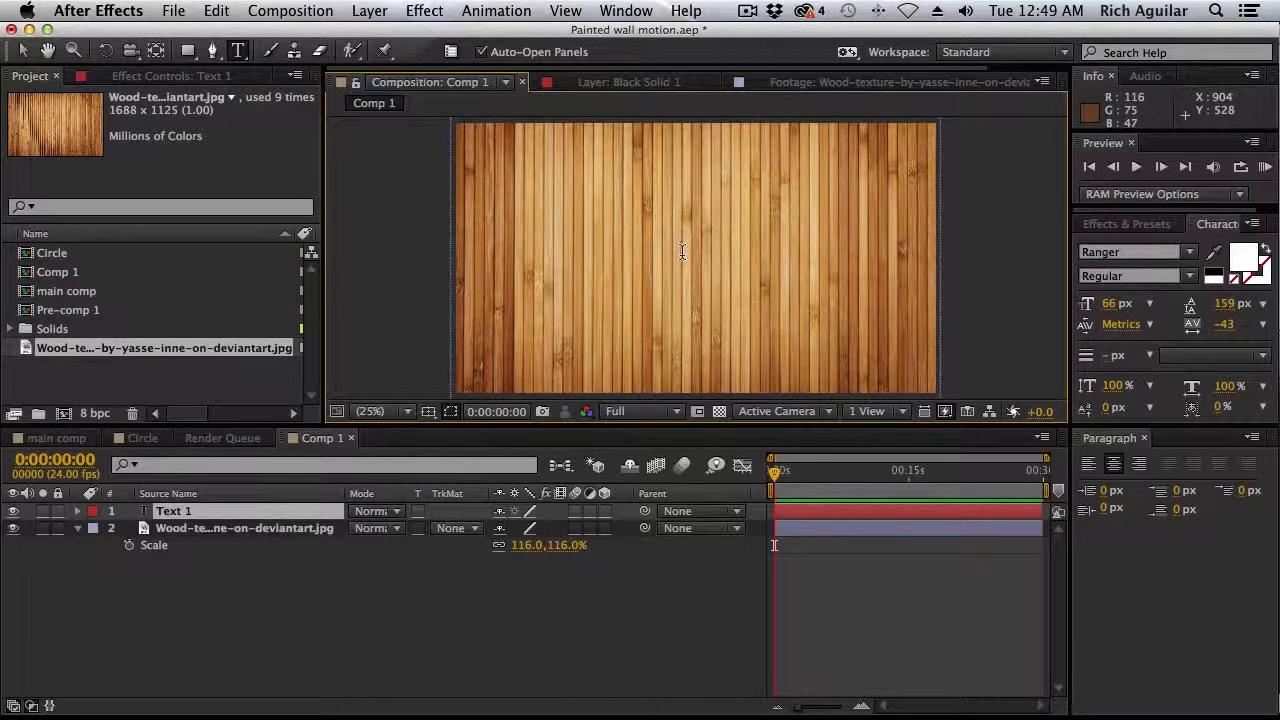
{"action": "type", "text": "HELLO"}
Enlarge the whole HELLO text to a font size of 510 px
{"action": "double_click", "coordinate": [681, 252]}
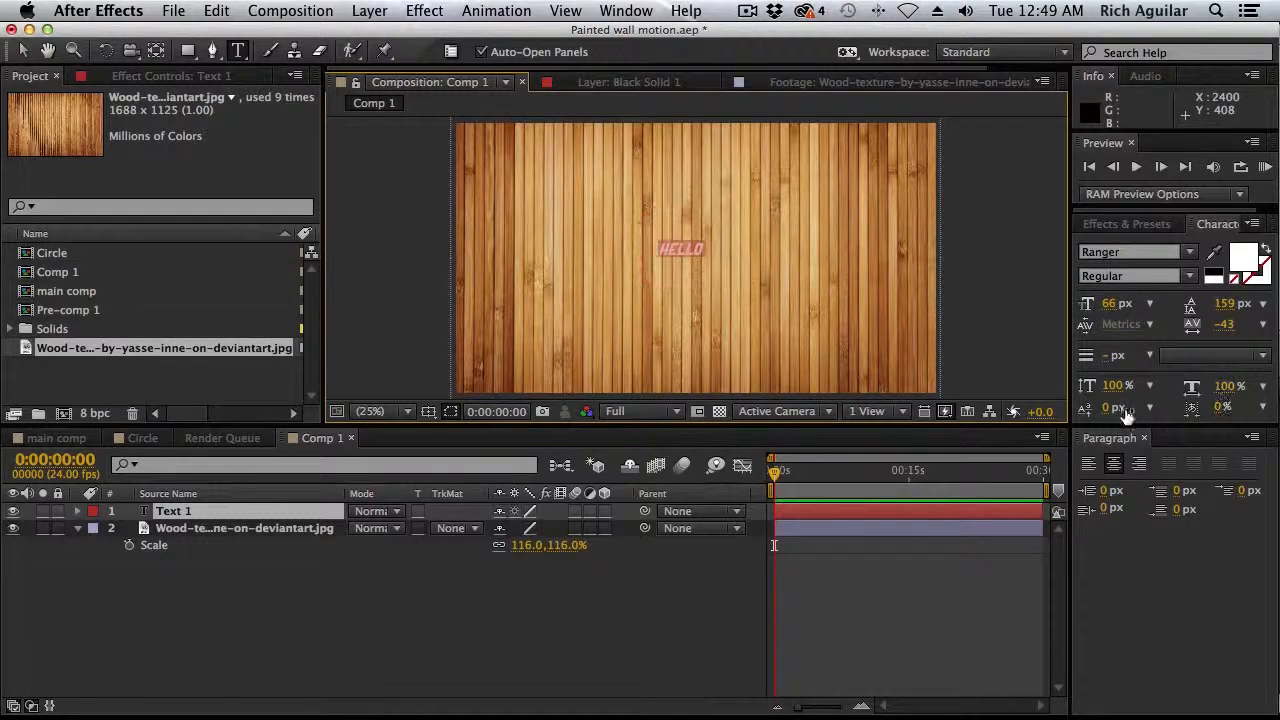
{"action": "left_click", "coordinate": [1110, 303]}
{"action": "type", "text": "234"}
{"action": "key", "text": "Return"}
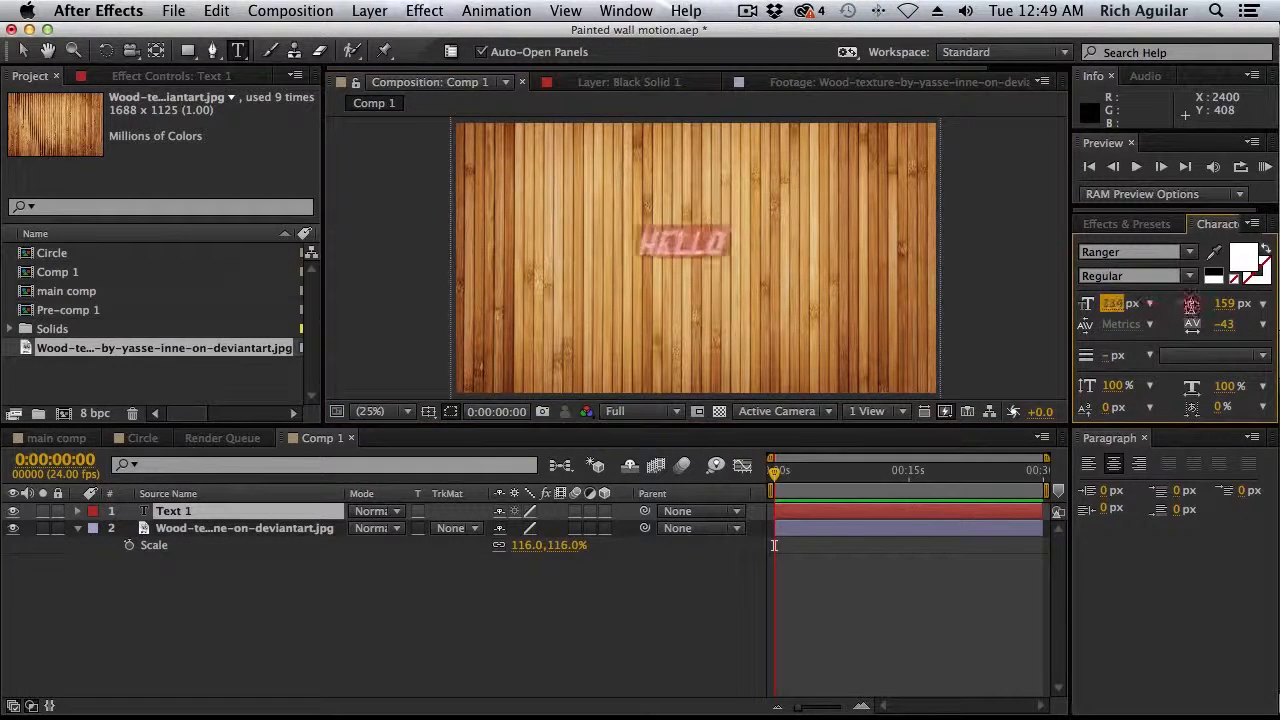
{"action": "left_click_drag", "start_coordinate": [1112, 304], "coordinate": [1142, 303]}
Centre the HELLO text in the frame using the title/action safe guides, hide the guides, and deselect the text
{"action": "left_click", "coordinate": [22, 51]}
{"action": "left_click_drag", "start_coordinate": [677, 243], "coordinate": [695, 299]}
{"action": "left_click", "coordinate": [427, 411]}
{"action": "left_click", "coordinate": [492, 429]}
{"action": "left_click_drag", "start_coordinate": [737, 281], "coordinate": [733, 278]}
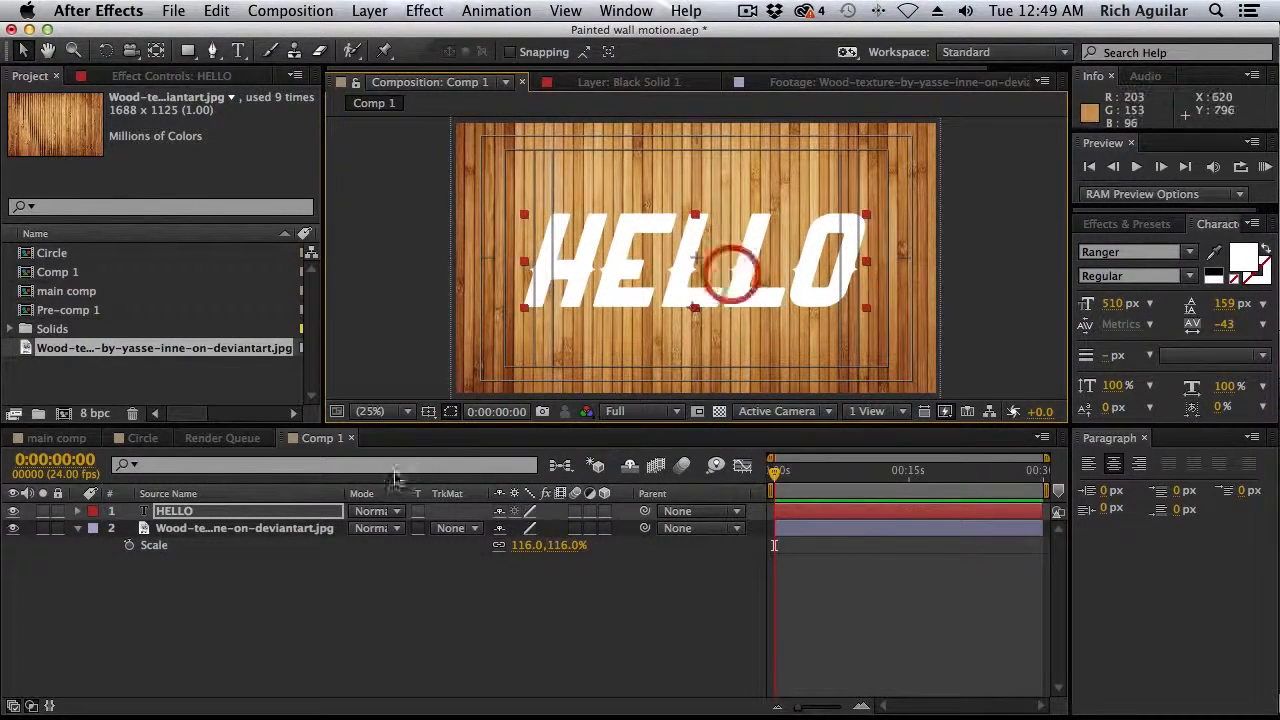
{"action": "left_click", "coordinate": [427, 411]}
{"action": "left_click", "coordinate": [492, 429]}
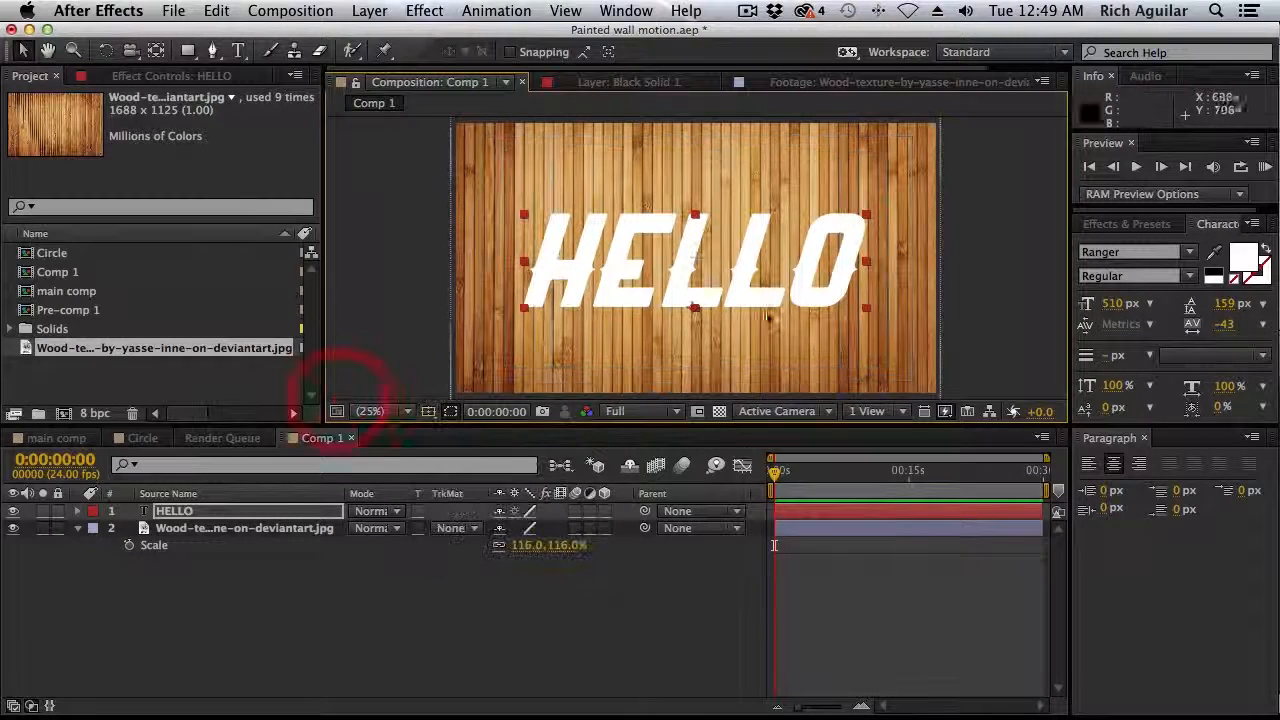
{"action": "left_click", "coordinate": [432, 307]}
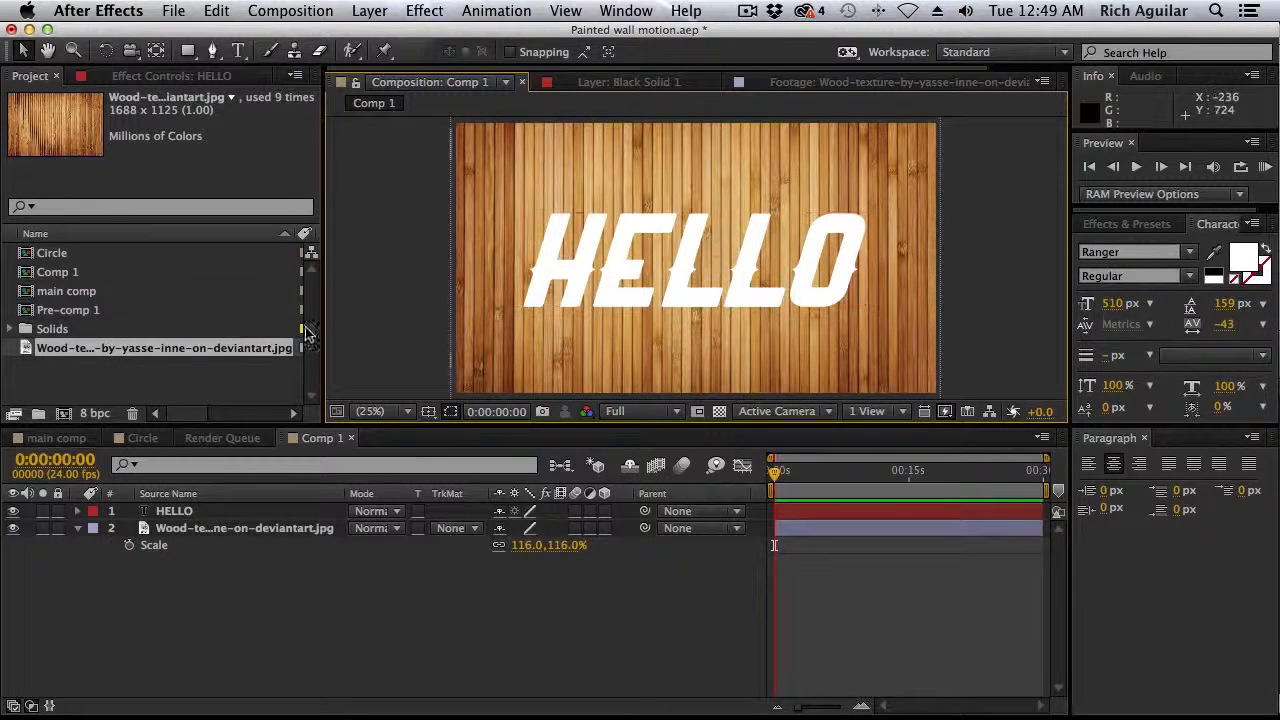
Try the Multiply blending mode on the HELLO layer, and set the layer back to Normal
{"action": "left_click", "coordinate": [378, 512]}
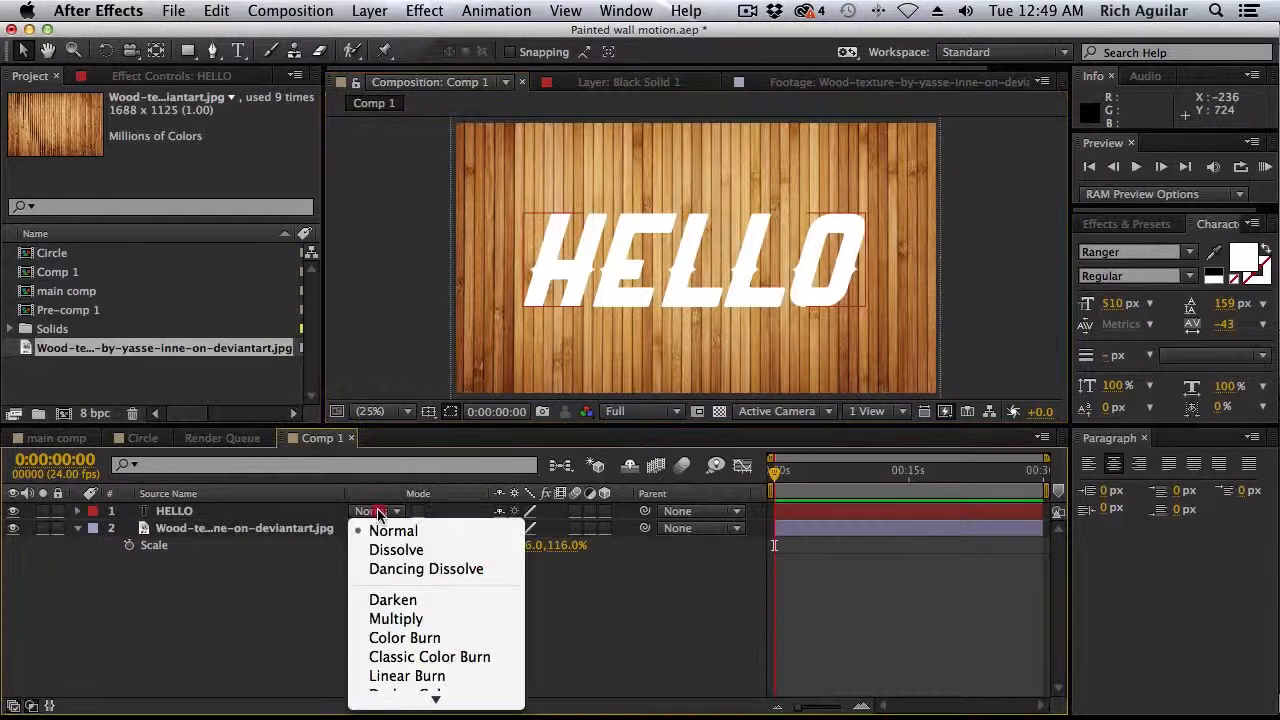
{"action": "left_click", "coordinate": [418, 622]}
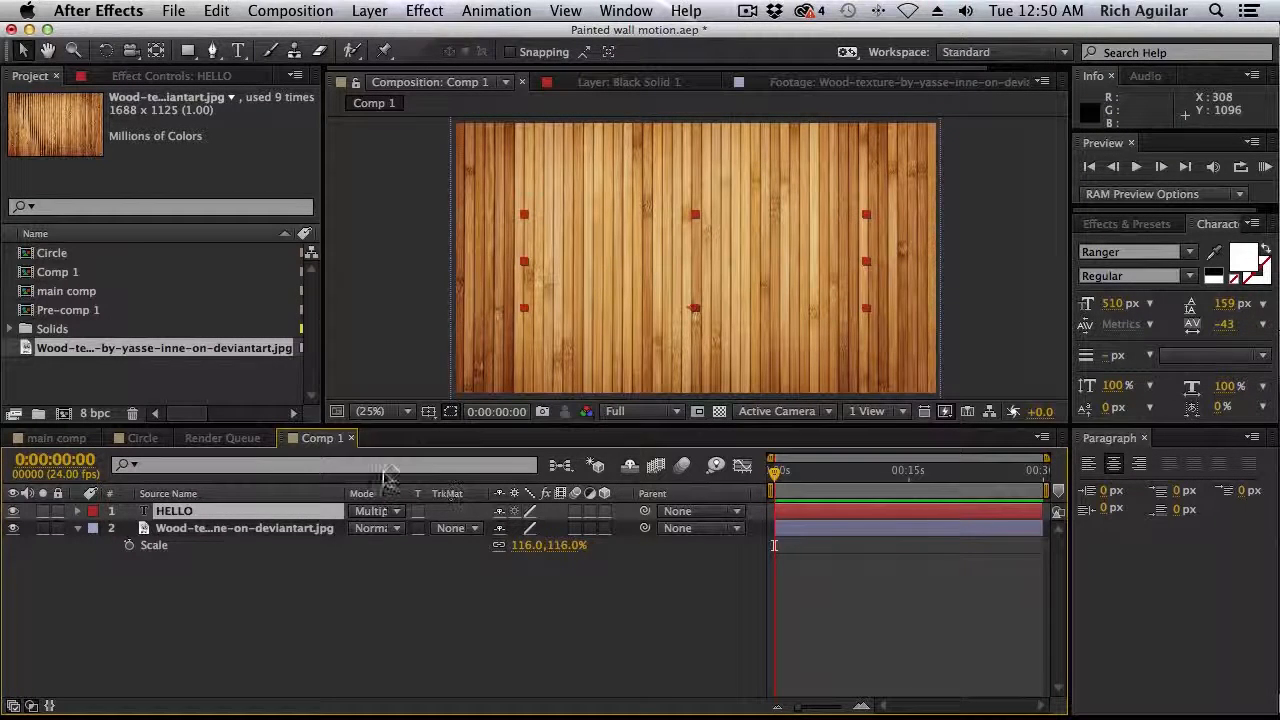
{"action": "left_click", "coordinate": [386, 512]}
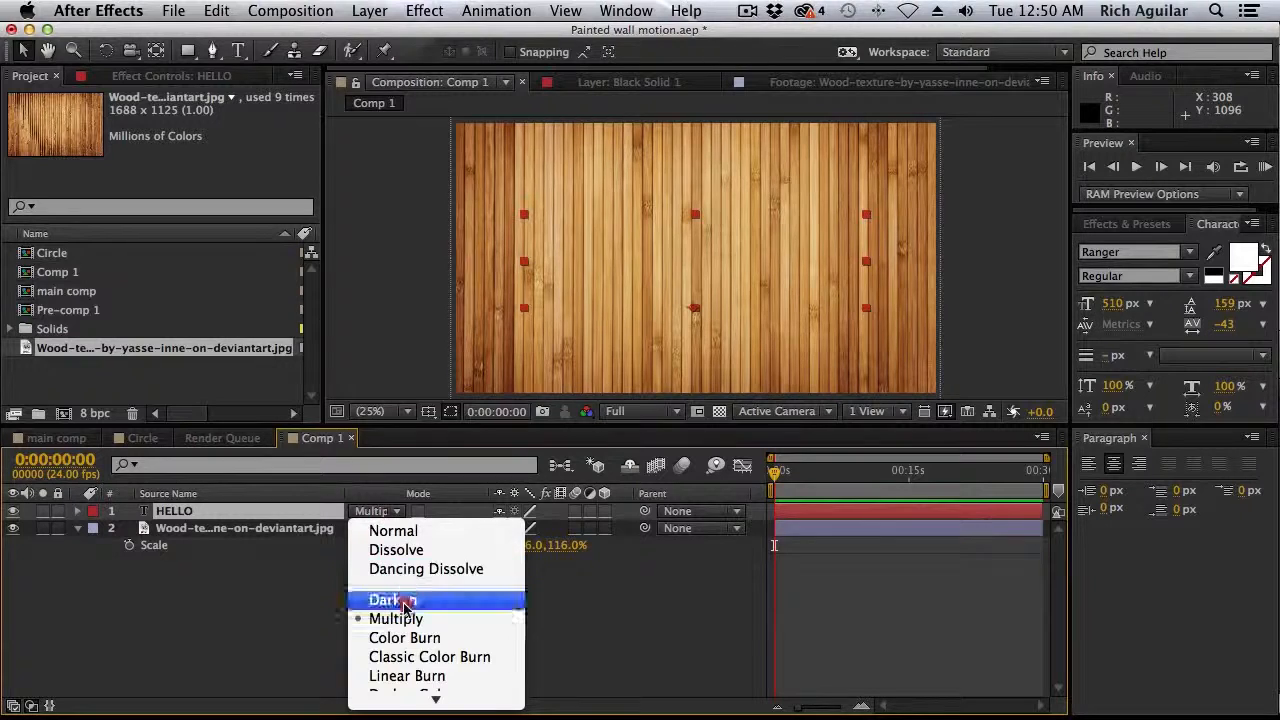
{"action": "left_click", "coordinate": [403, 532]}
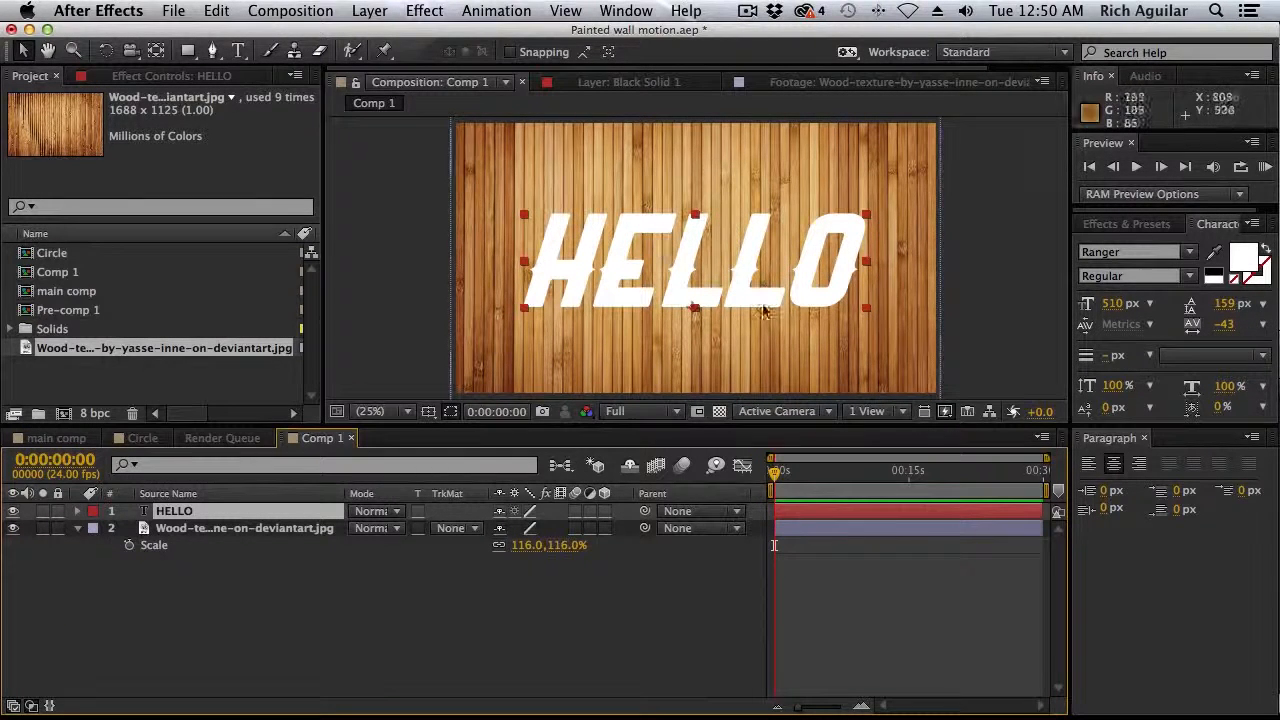
Duplicate the wood texture layer, place the copy above the HELLO layer, and solo the copy
{"action": "left_click", "coordinate": [277, 528]}
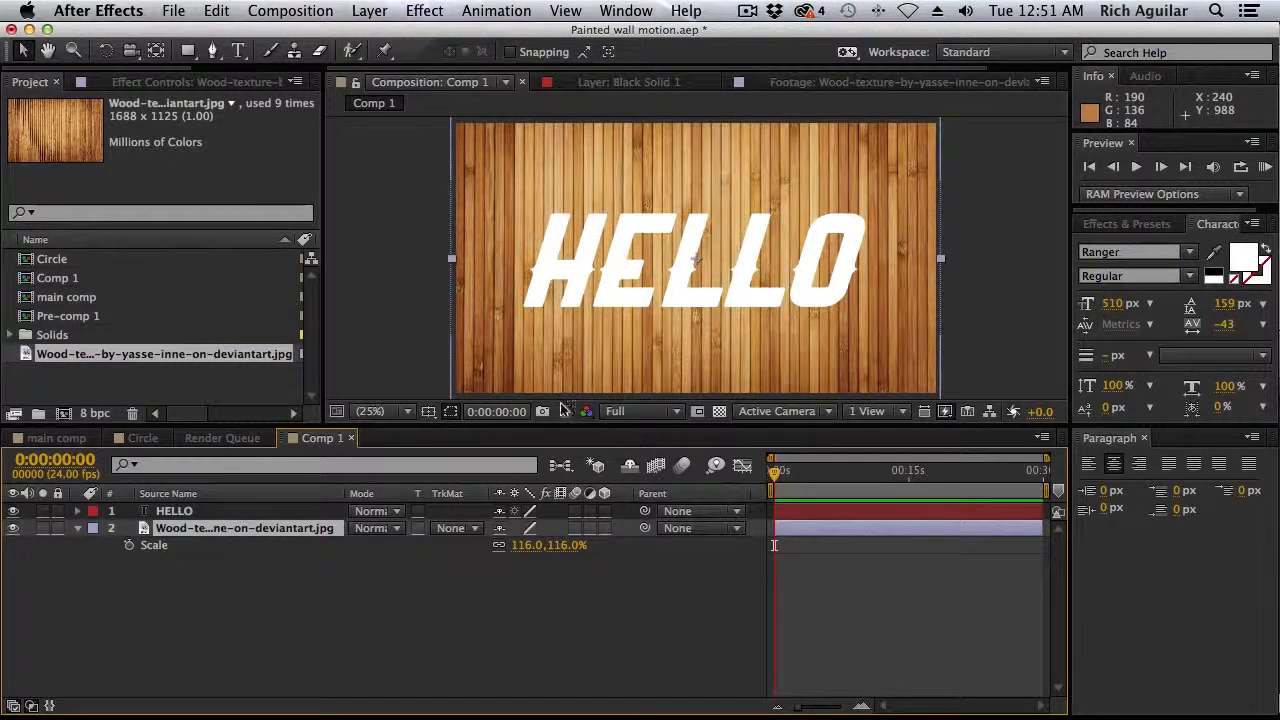
{"action": "key", "text": "super+d"}
{"action": "left_click_drag", "start_coordinate": [240, 530], "coordinate": [245, 507]}
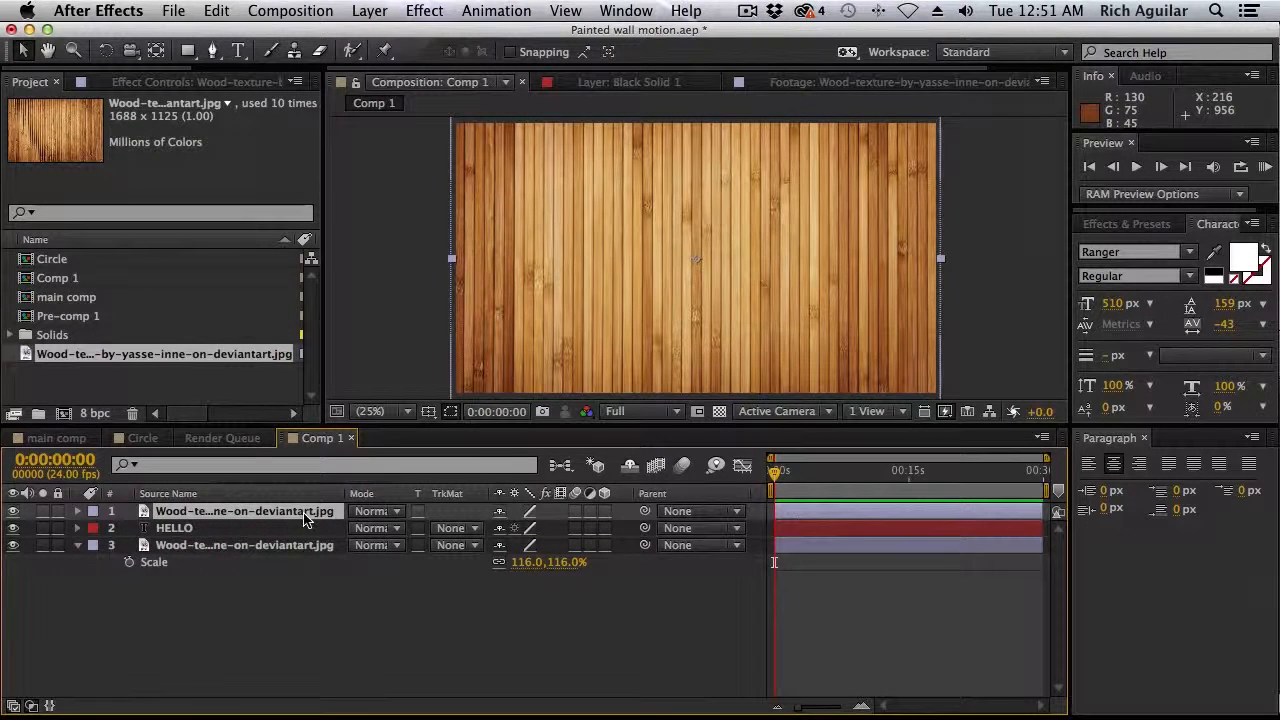
{"action": "left_click", "coordinate": [42, 511]}
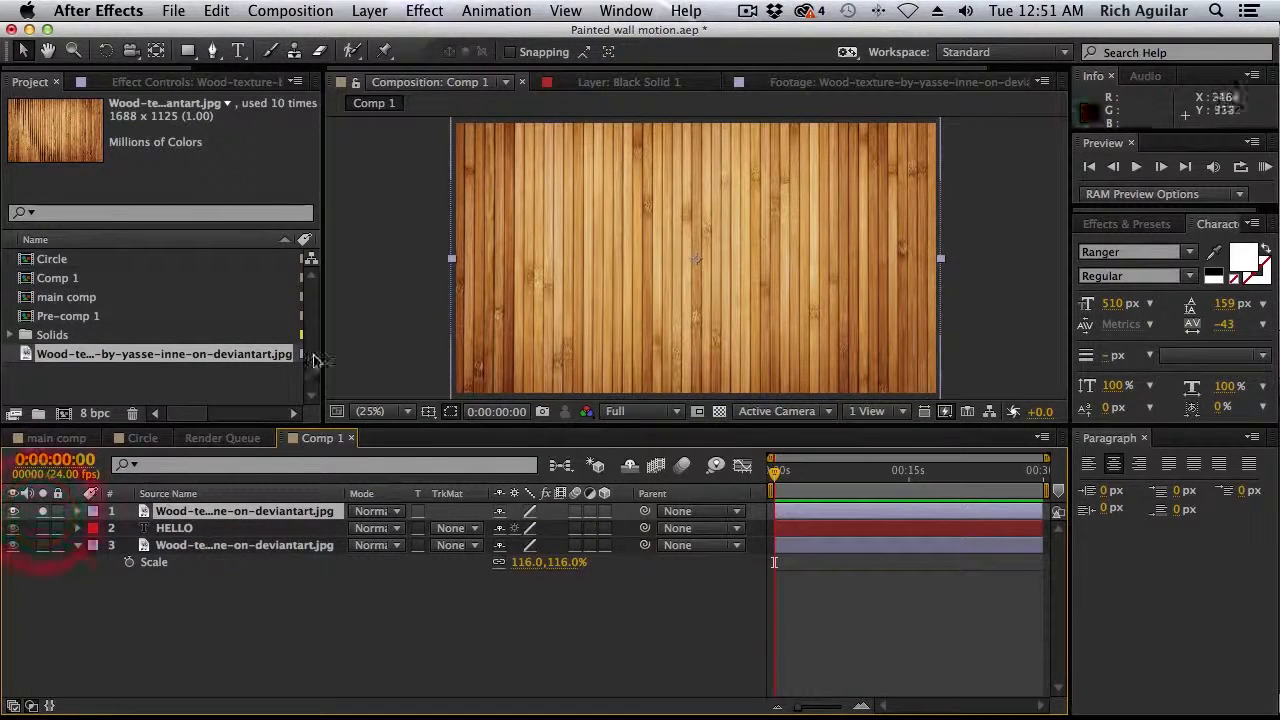
Apply the Luma Key effect to the upper wood texture copy and key out darker areas with a threshold of 132
{"action": "left_click", "coordinate": [424, 10]}
{"action": "mouse_move", "coordinate": [466, 358]}
{"action": "mouse_move", "coordinate": [645, 407]}
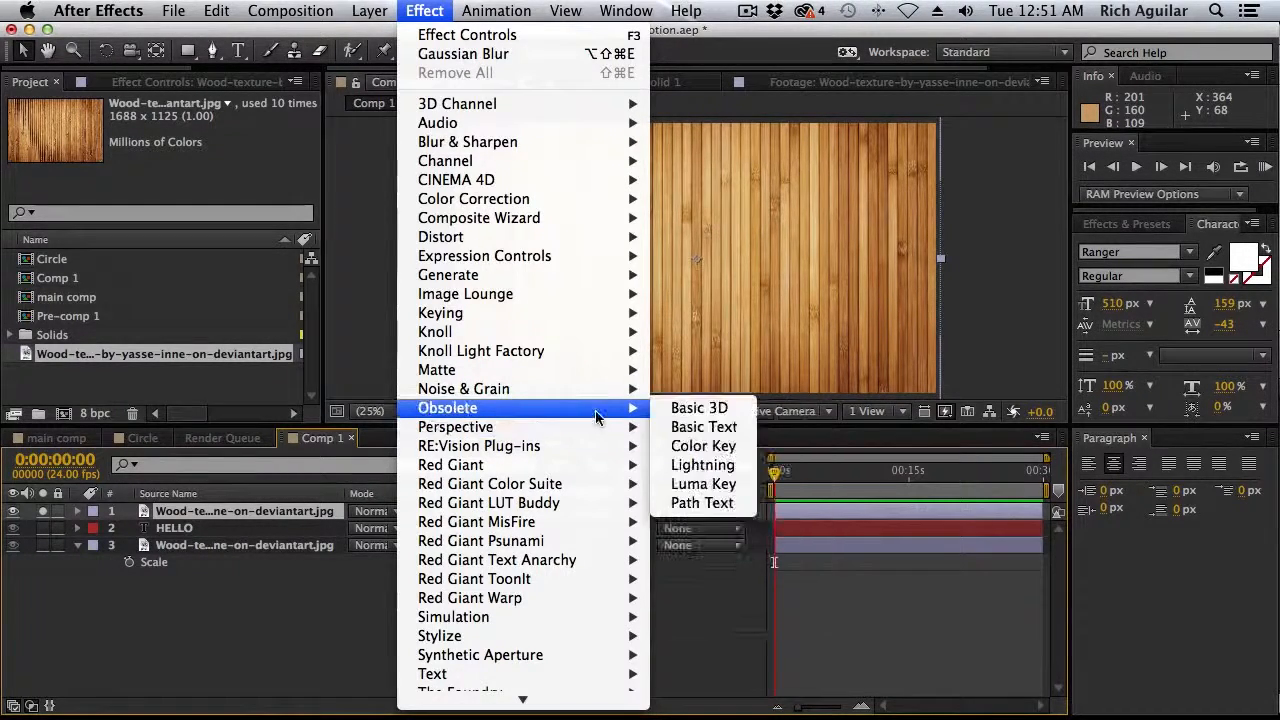
{"action": "left_click", "coordinate": [690, 484]}
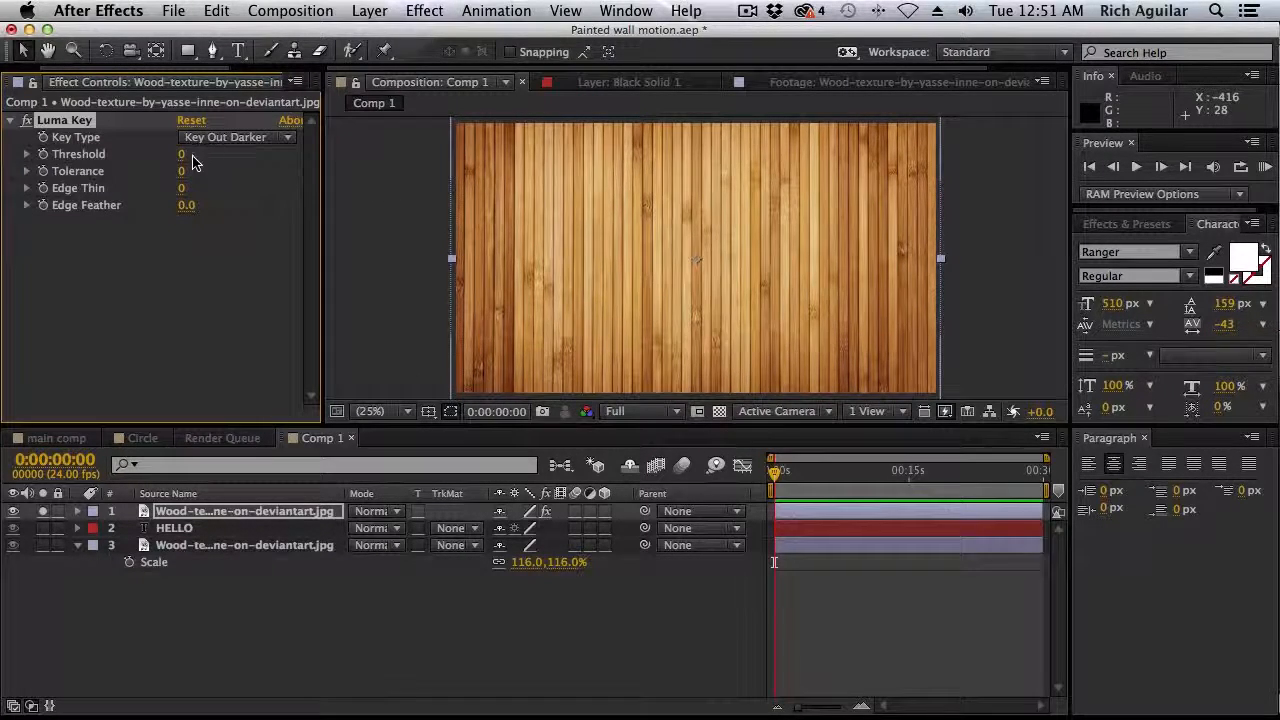
{"action": "left_click_drag", "start_coordinate": [197, 153], "coordinate": [247, 214]}
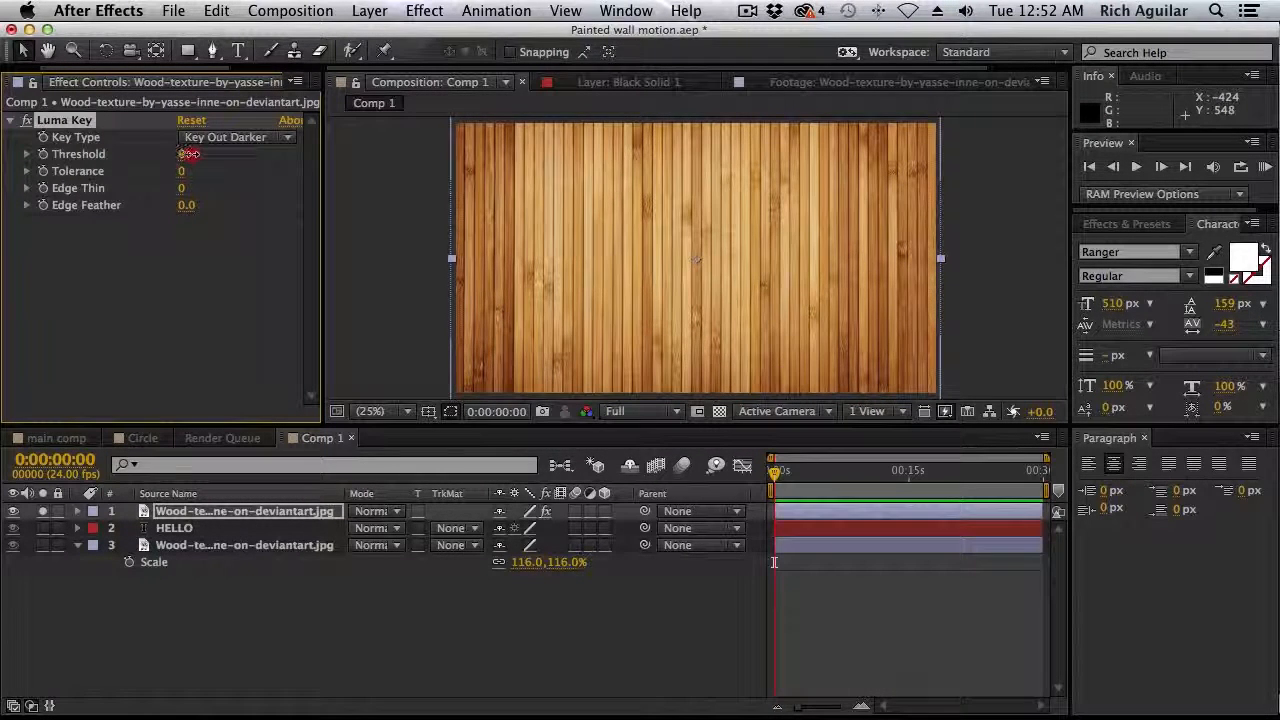
{"action": "left_click_drag", "start_coordinate": [204, 154], "coordinate": [311, 153]}
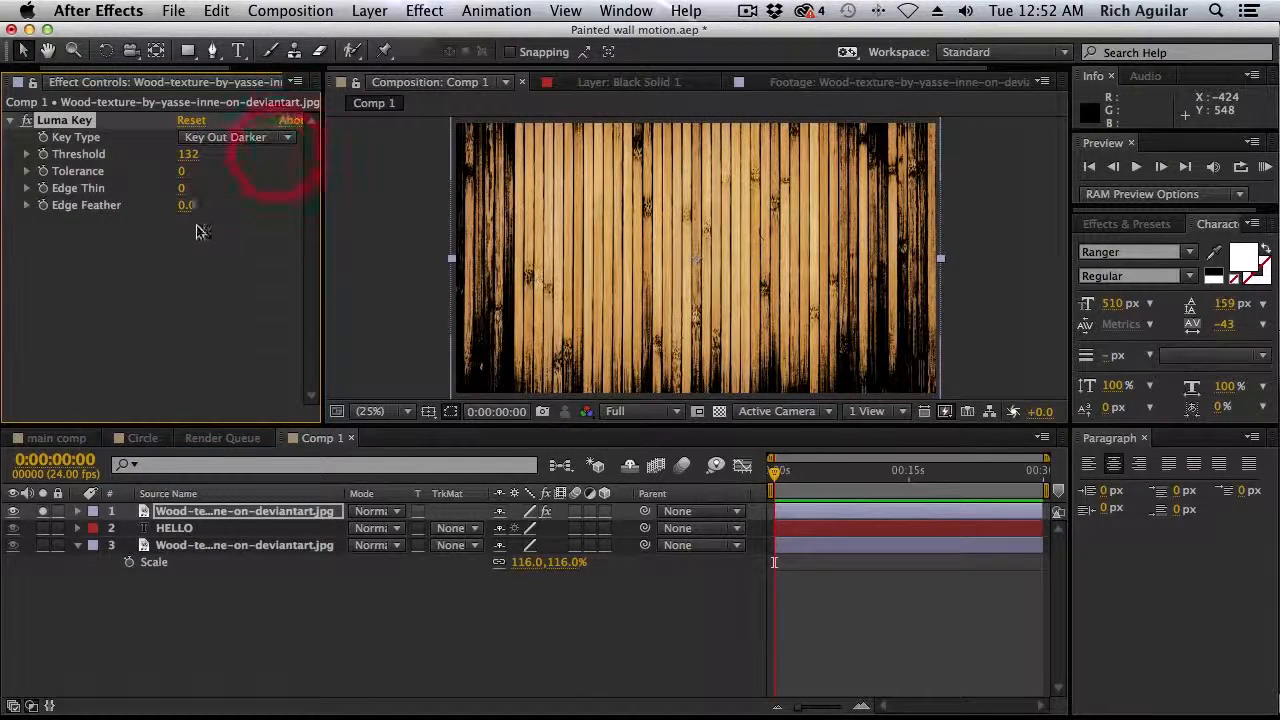
Set the HELLO layer's track matte to Luma Matte from the wood texture copy, and check the text in the enlarged composition view
{"action": "left_click", "coordinate": [268, 532]}
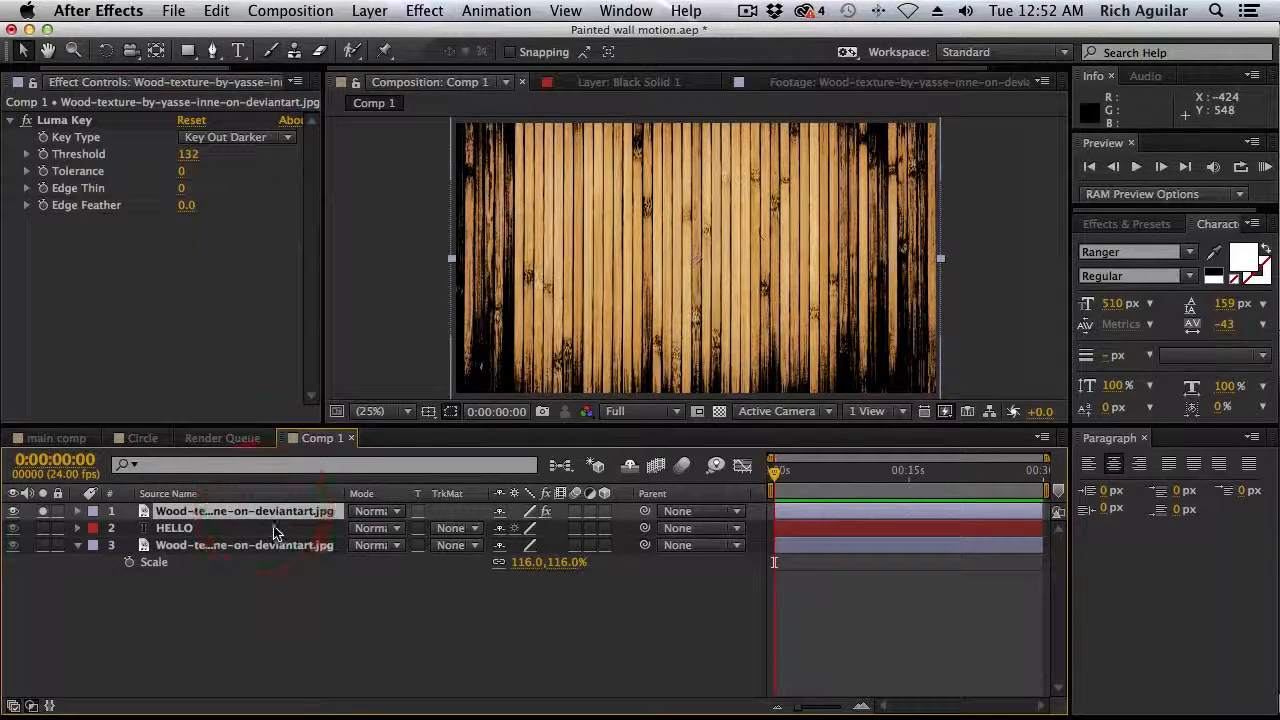
{"action": "left_click", "coordinate": [242, 530]}
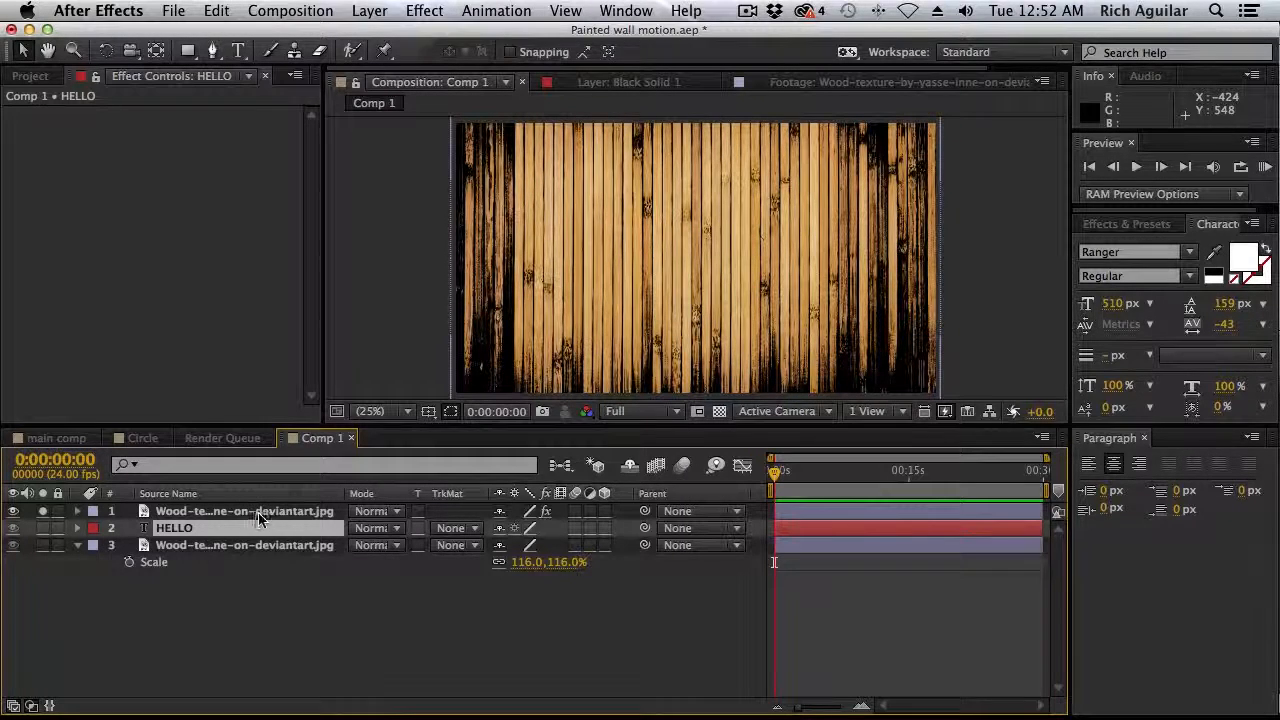
{"action": "left_click", "coordinate": [465, 531]}
{"action": "left_click", "coordinate": [485, 533]}
{"action": "left_click", "coordinate": [476, 529]}
{"action": "left_click", "coordinate": [549, 617]}
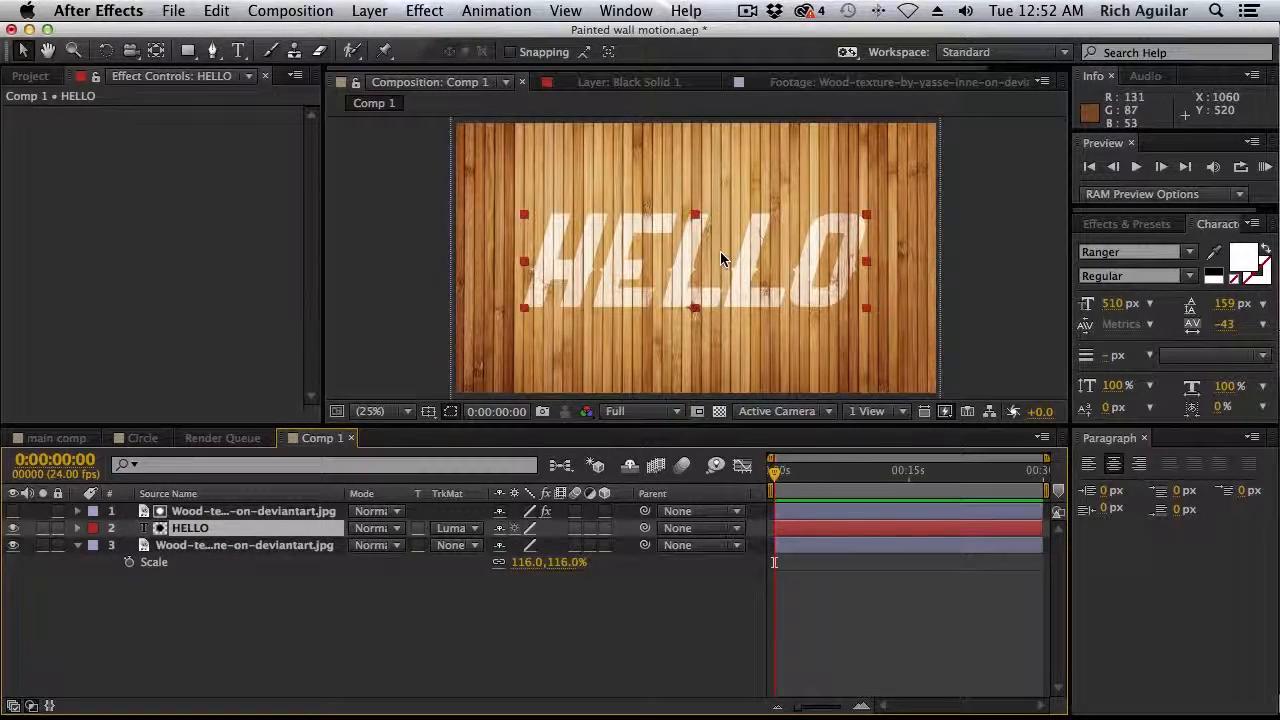
{"action": "key", "text": "grave"}
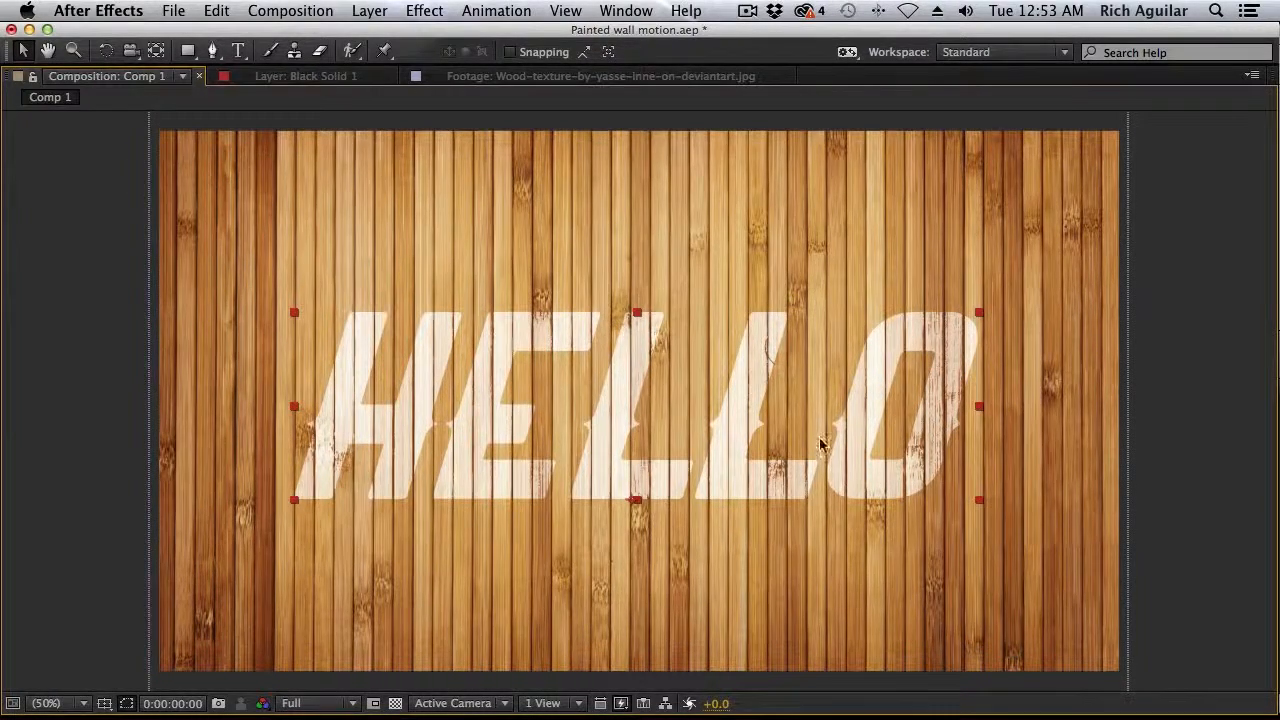
{"action": "key", "text": "grave"}
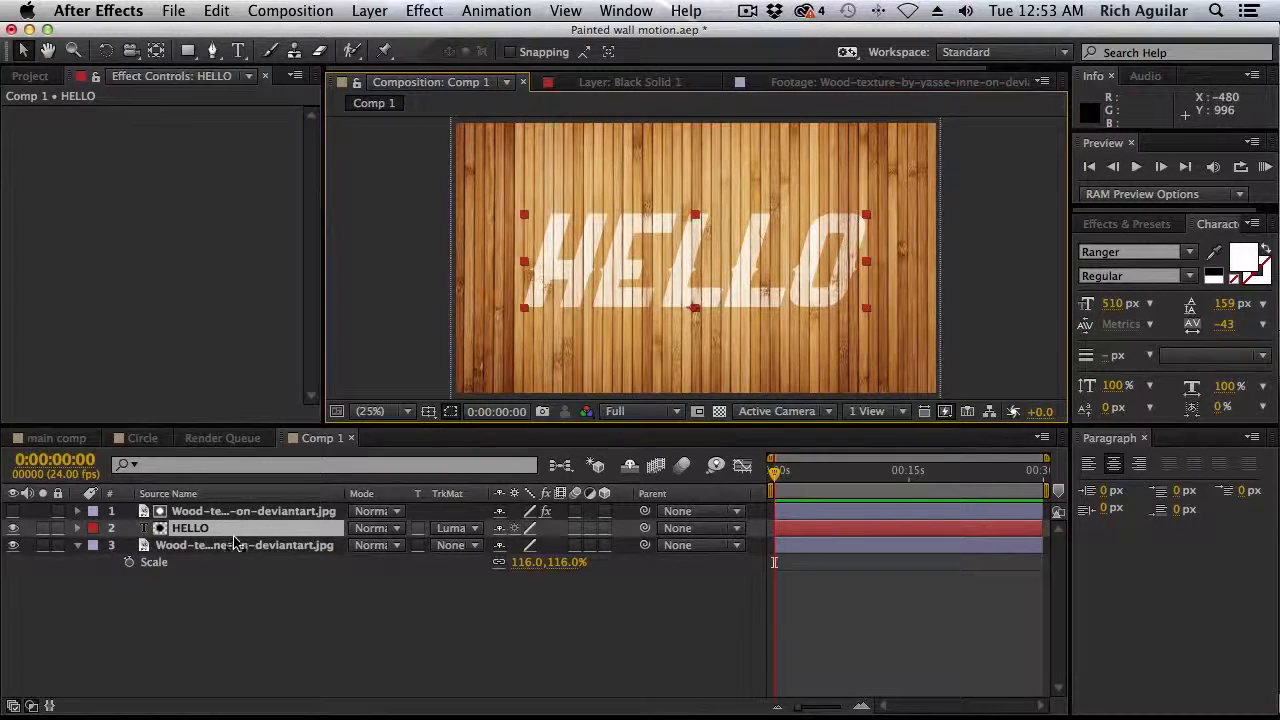
Add a Levels effect to the wood texture matte layer with gamma 0.71 and input white 200
{"action": "left_click", "coordinate": [314, 511]}
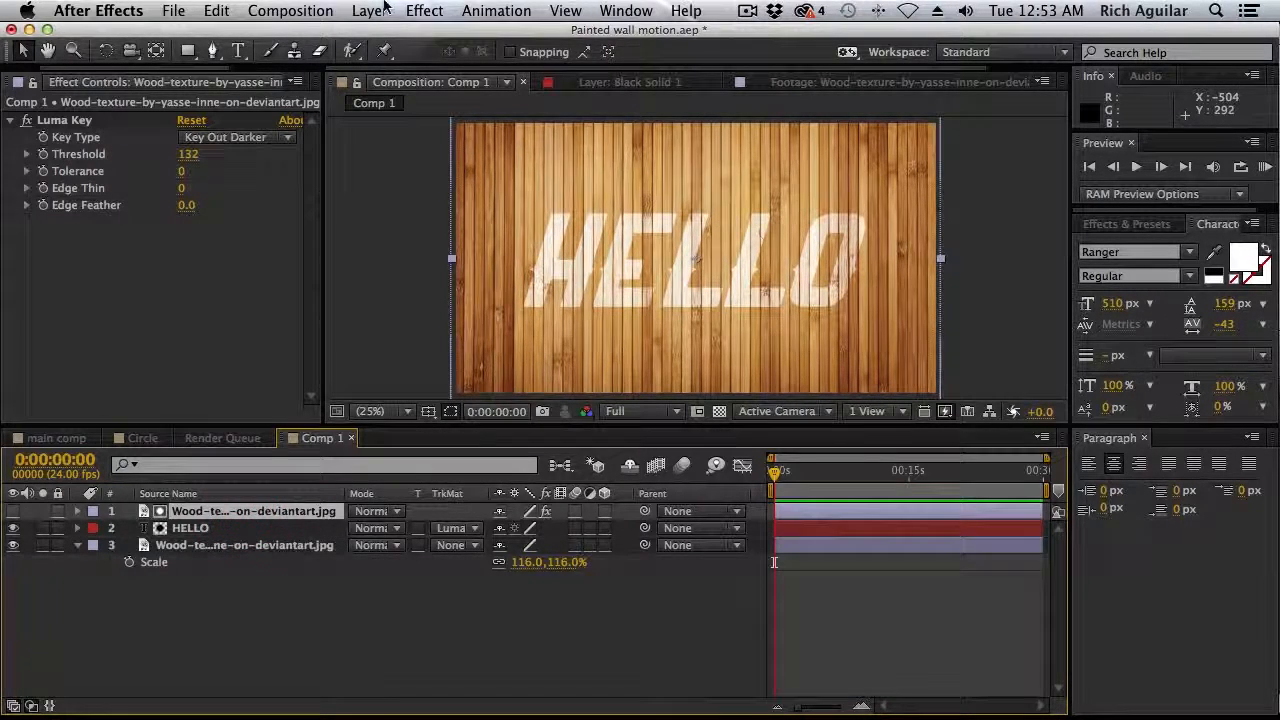
{"action": "left_click", "coordinate": [416, 18]}
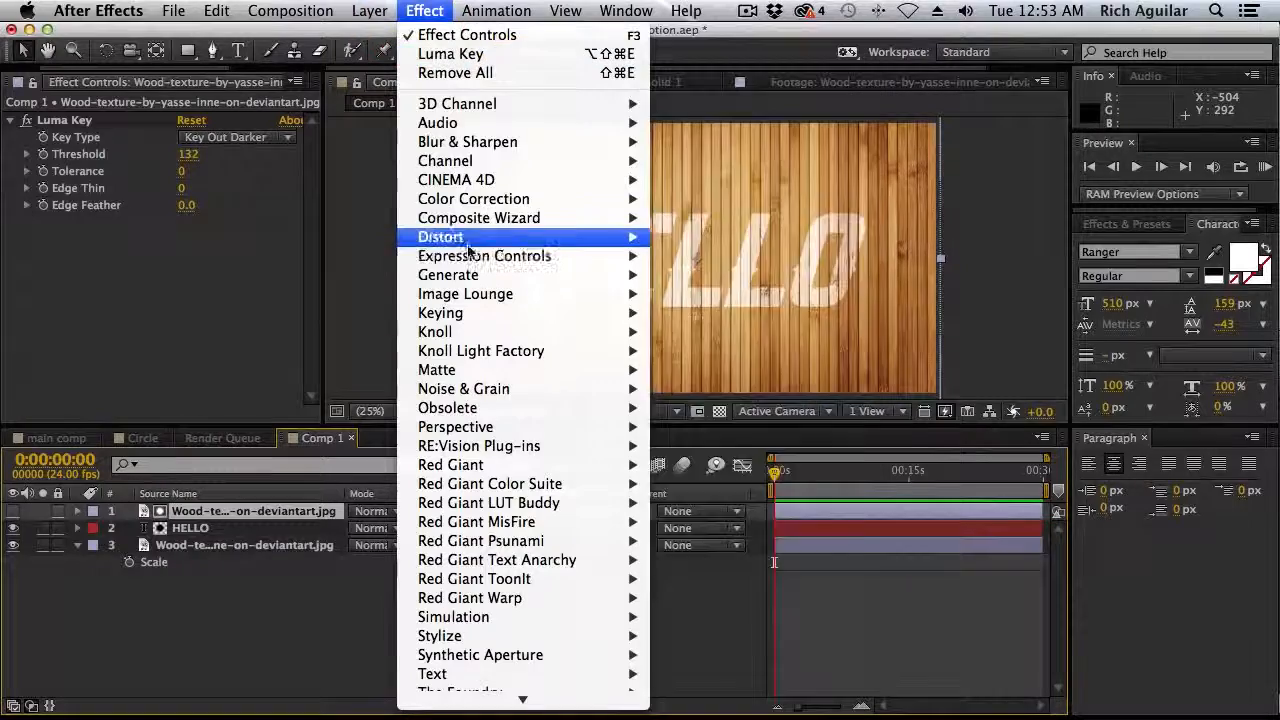
{"action": "mouse_move", "coordinate": [468, 186]}
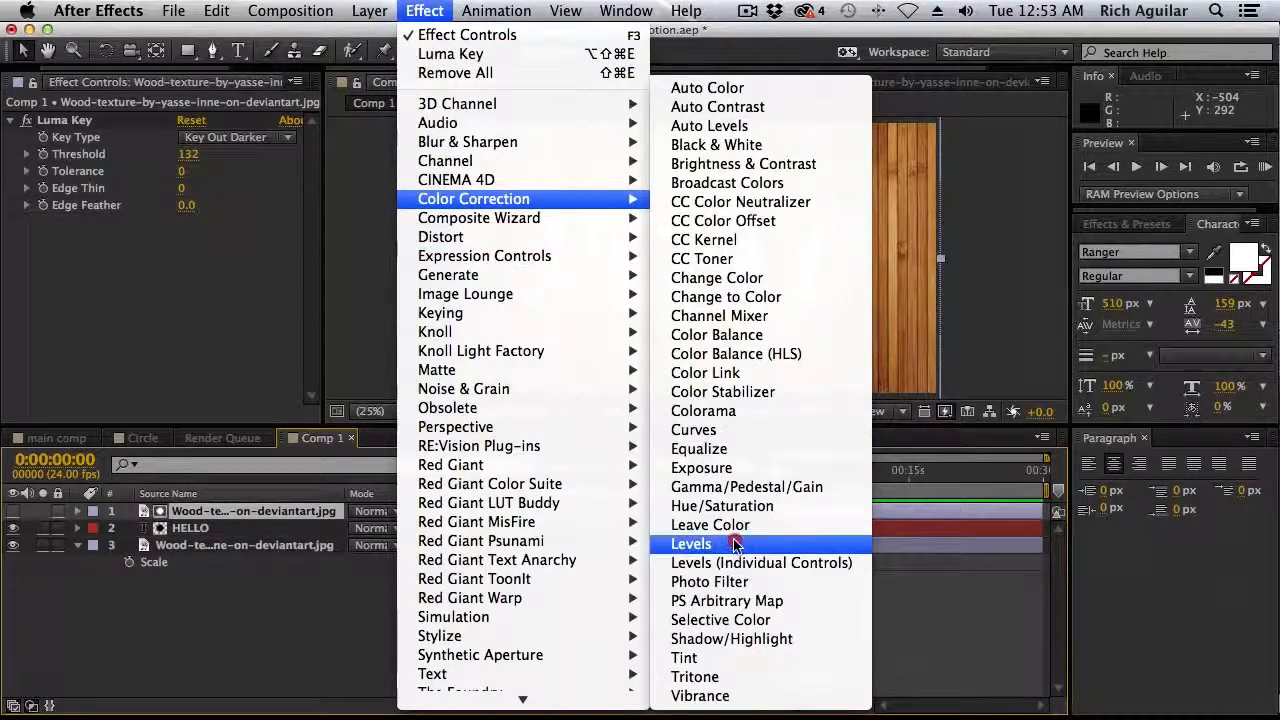
{"action": "left_click", "coordinate": [735, 548]}
{"action": "left_click_drag", "start_coordinate": [322, 313], "coordinate": [419, 313]}
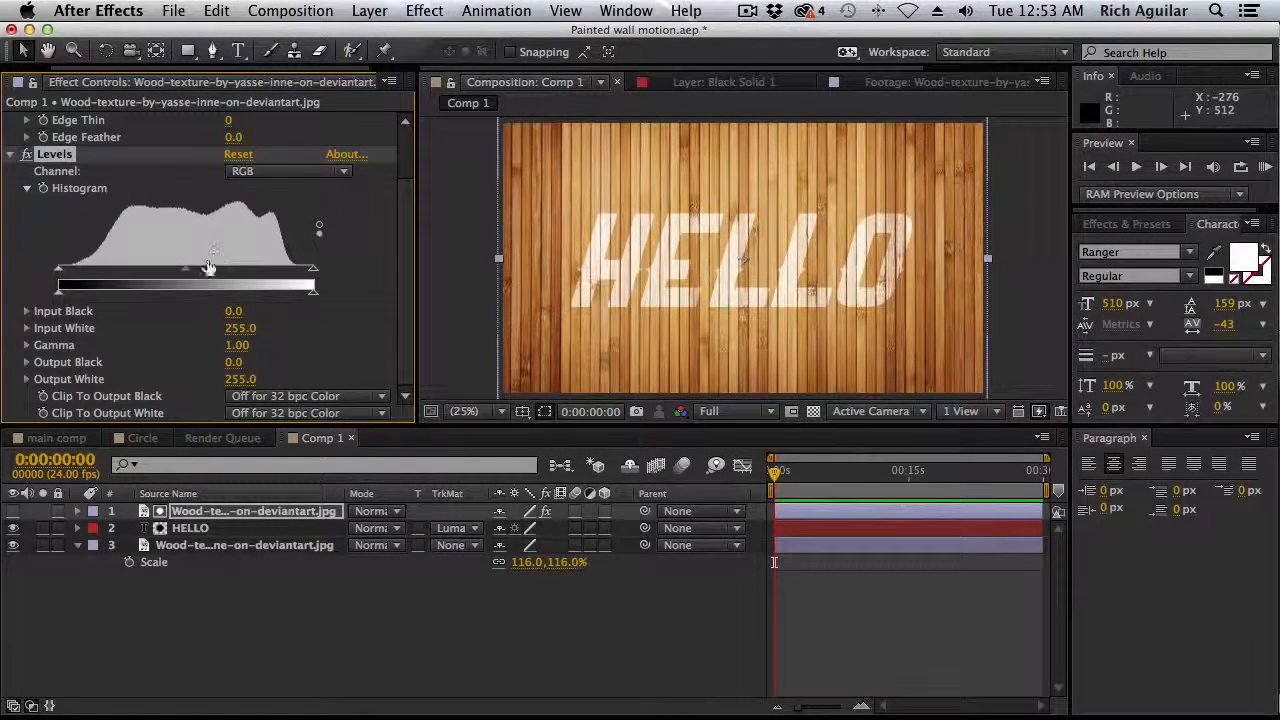
{"action": "left_click_drag", "start_coordinate": [188, 277], "coordinate": [214, 281]}
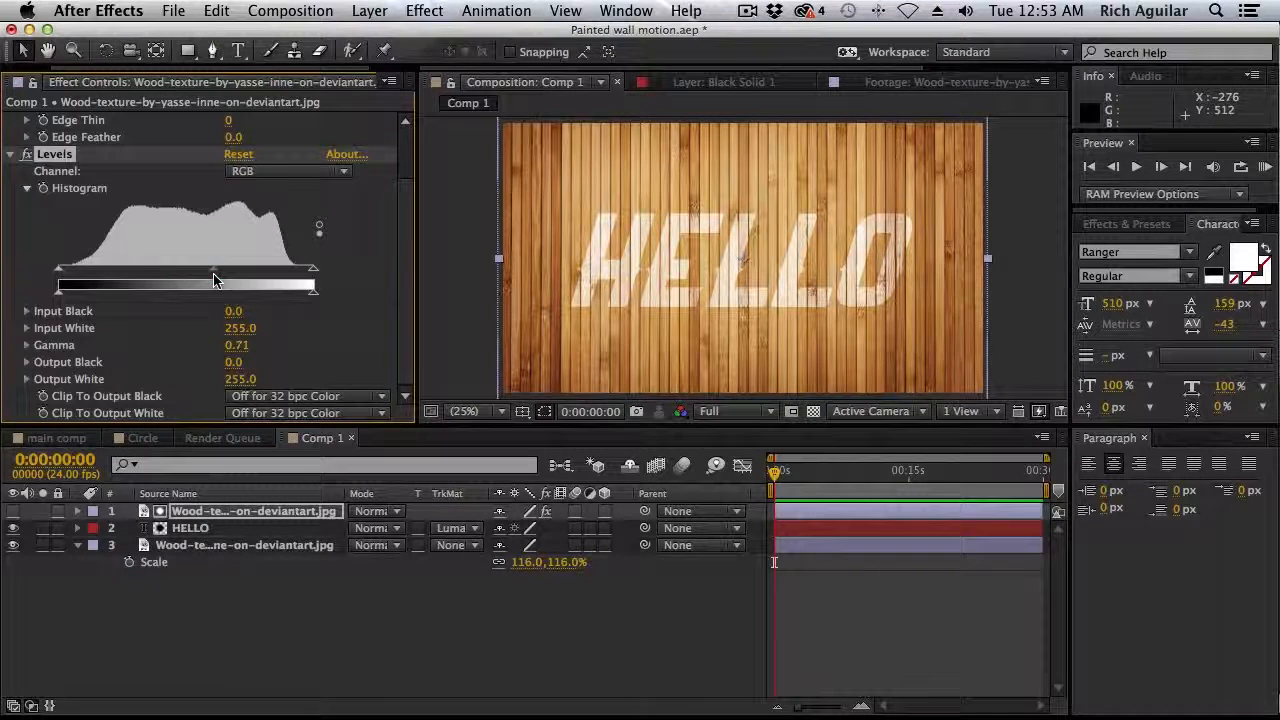
{"action": "left_click_drag", "start_coordinate": [313, 269], "coordinate": [256, 277]}
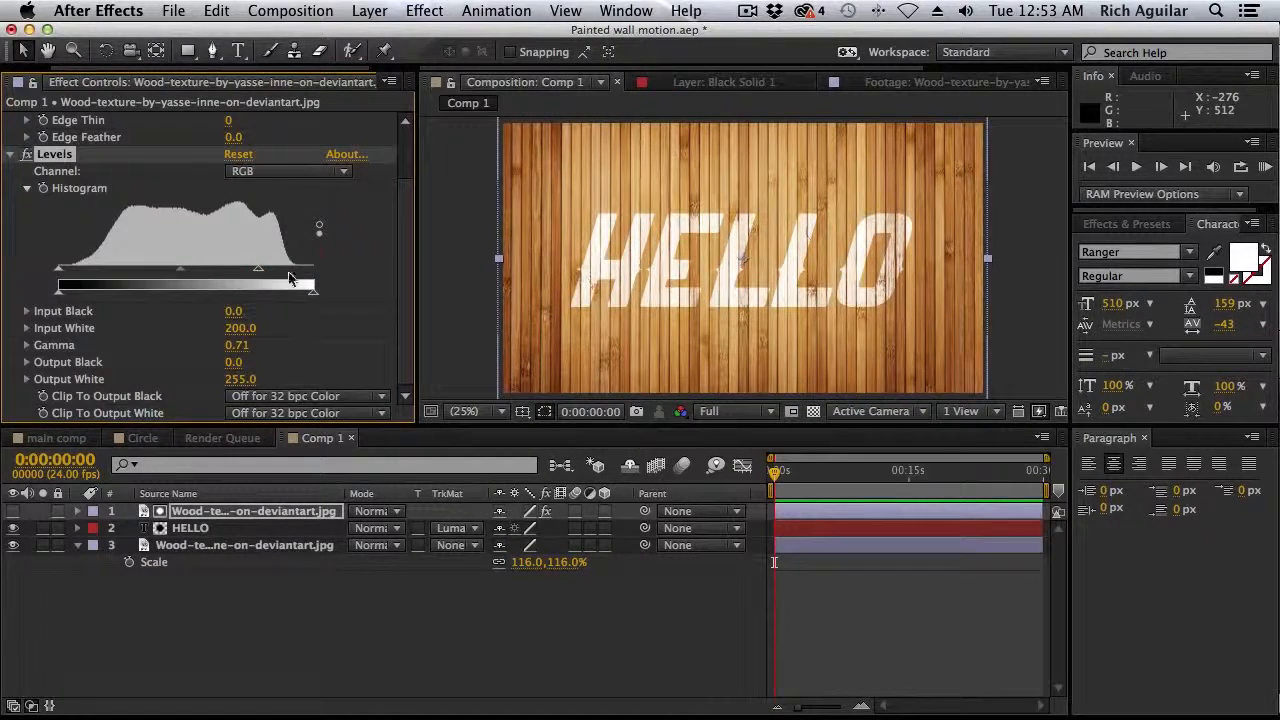
Inspect the HELLO text in the enlarged view and compare it with the Levels effect off and on
{"action": "key", "text": "grave"}
{"action": "key", "text": "period"}
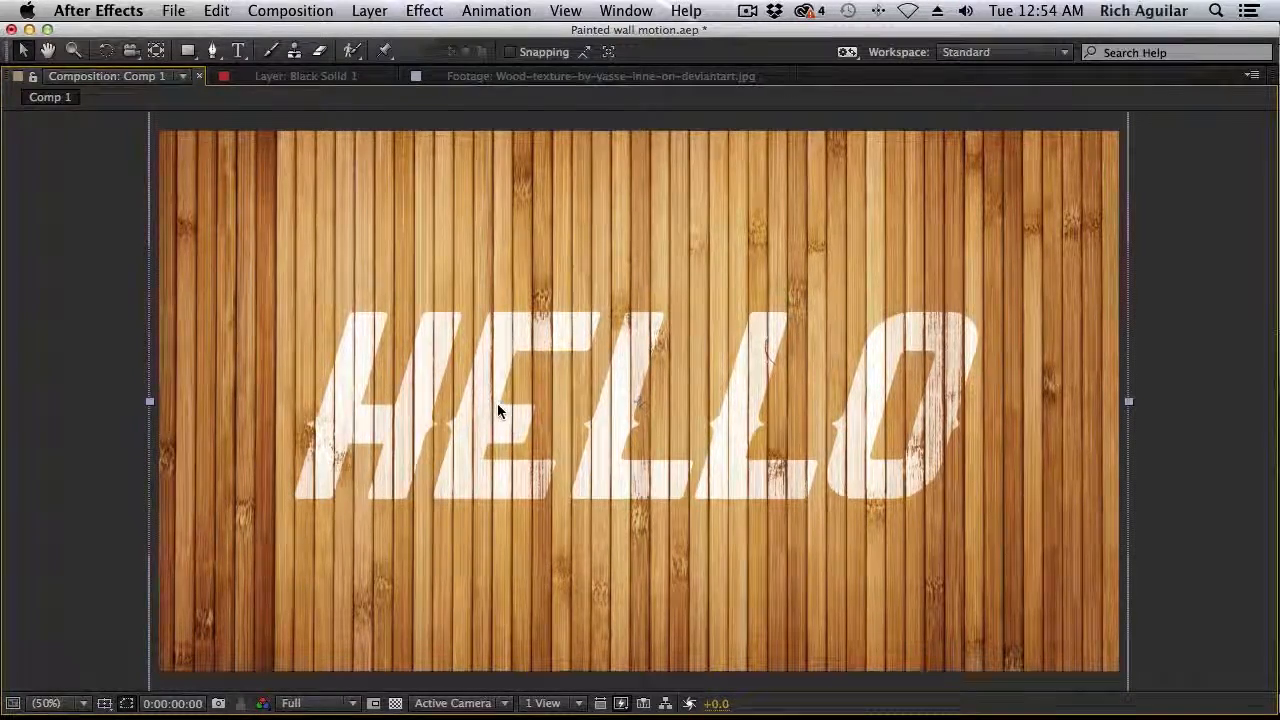
{"action": "key", "text": "grave"}
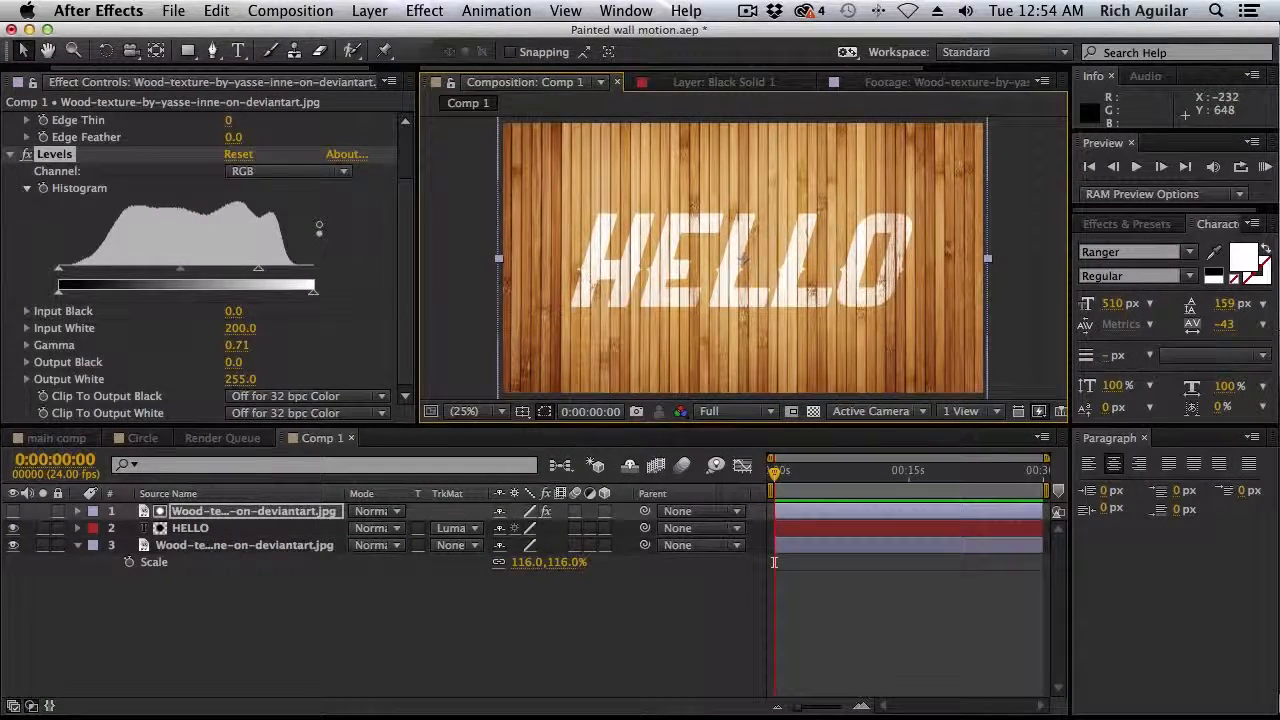
{"action": "left_click", "coordinate": [27, 154]}
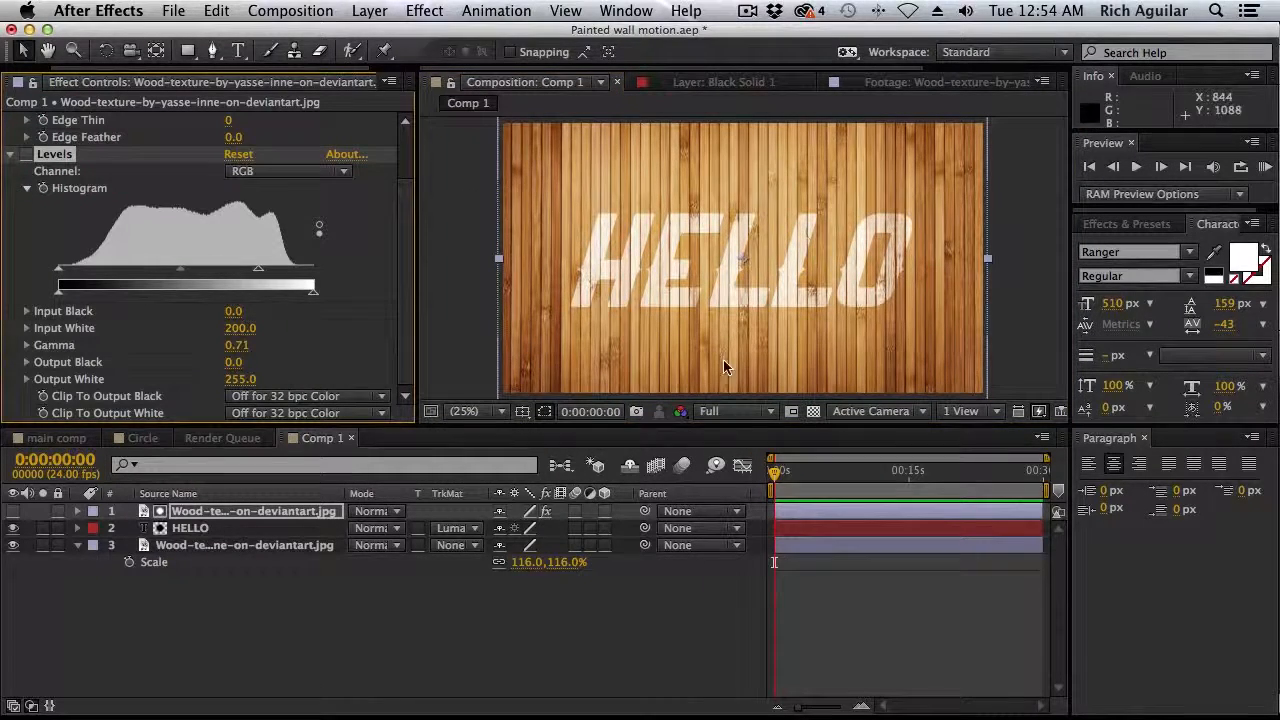
{"action": "left_click", "coordinate": [16, 154]}
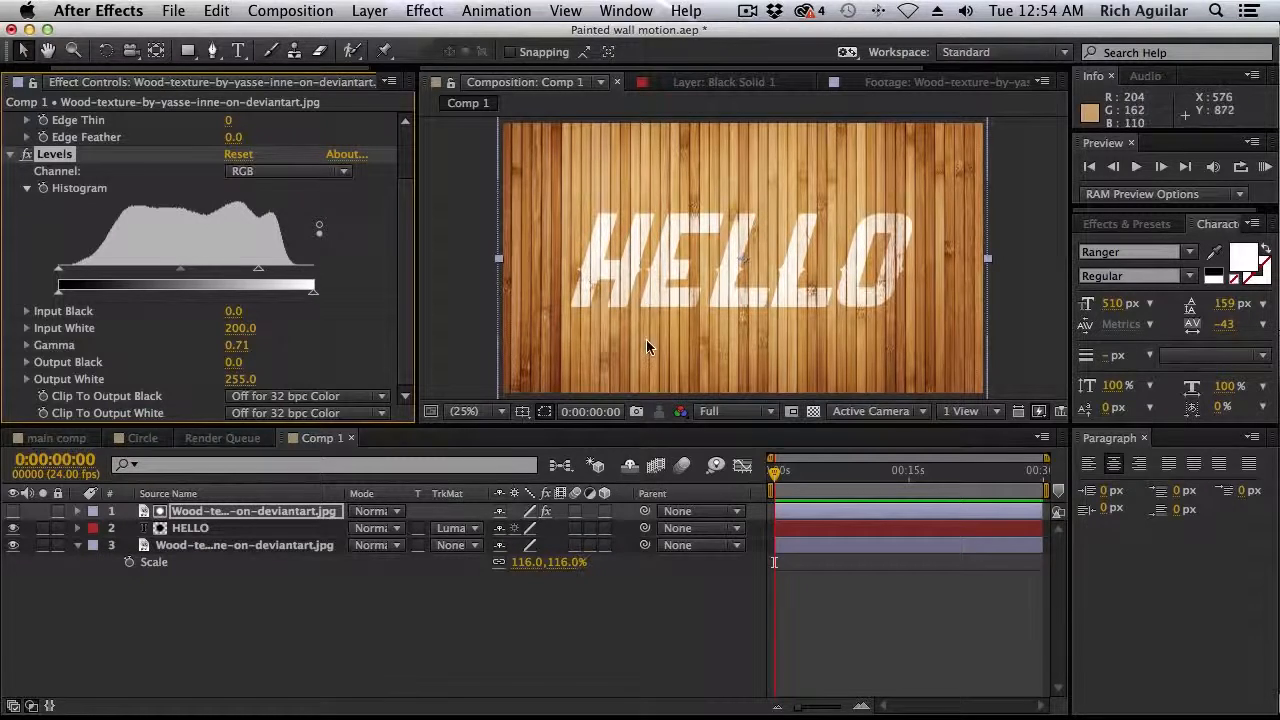
Pre-compose the wood texture matte and HELLO layers together, moving all attributes into the new composition
{"action": "left_click", "coordinate": [318, 518]}
{"action": "key", "text": "grave"}
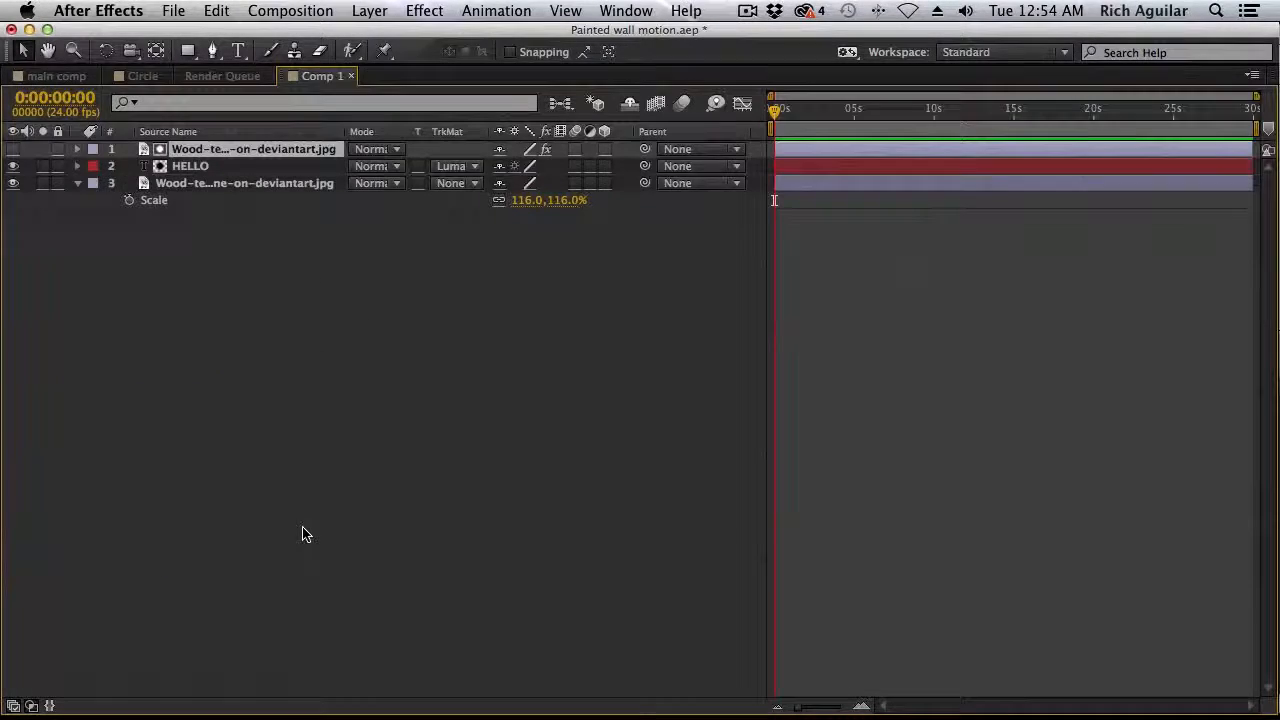
{"action": "key", "text": "grave"}
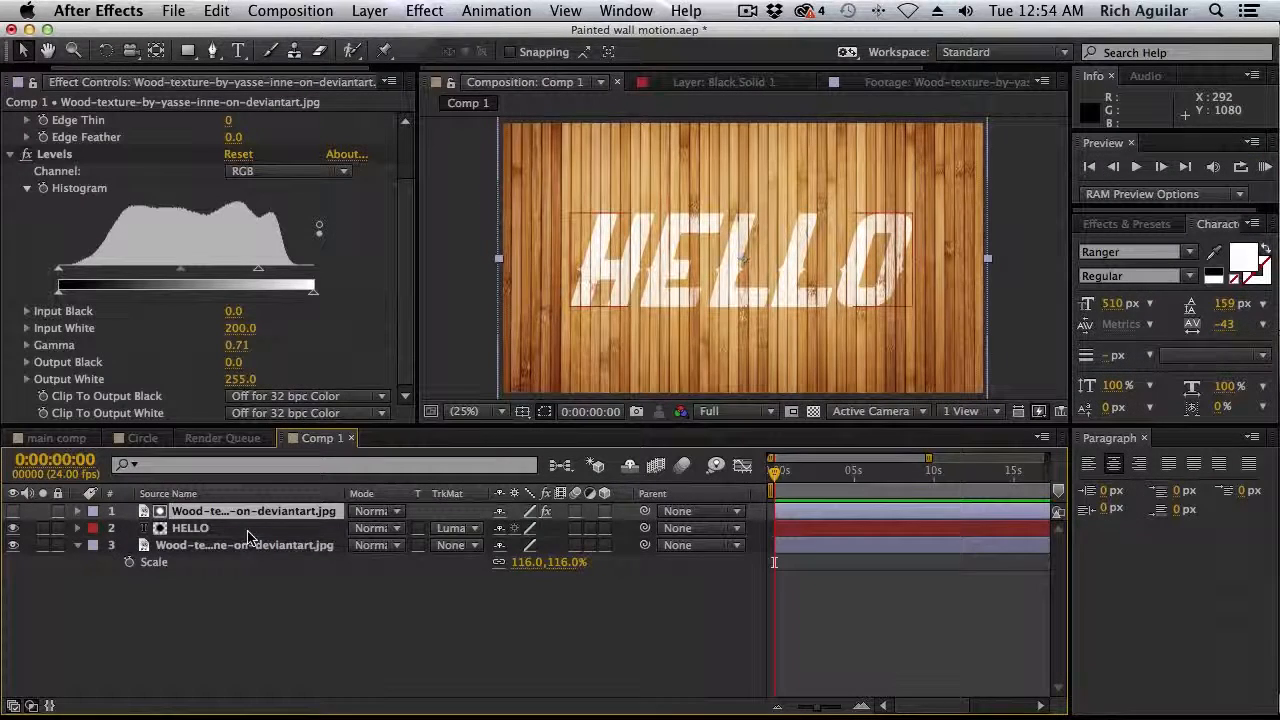
{"action": "left_click", "coordinate": [253, 530], "text": "shift"}
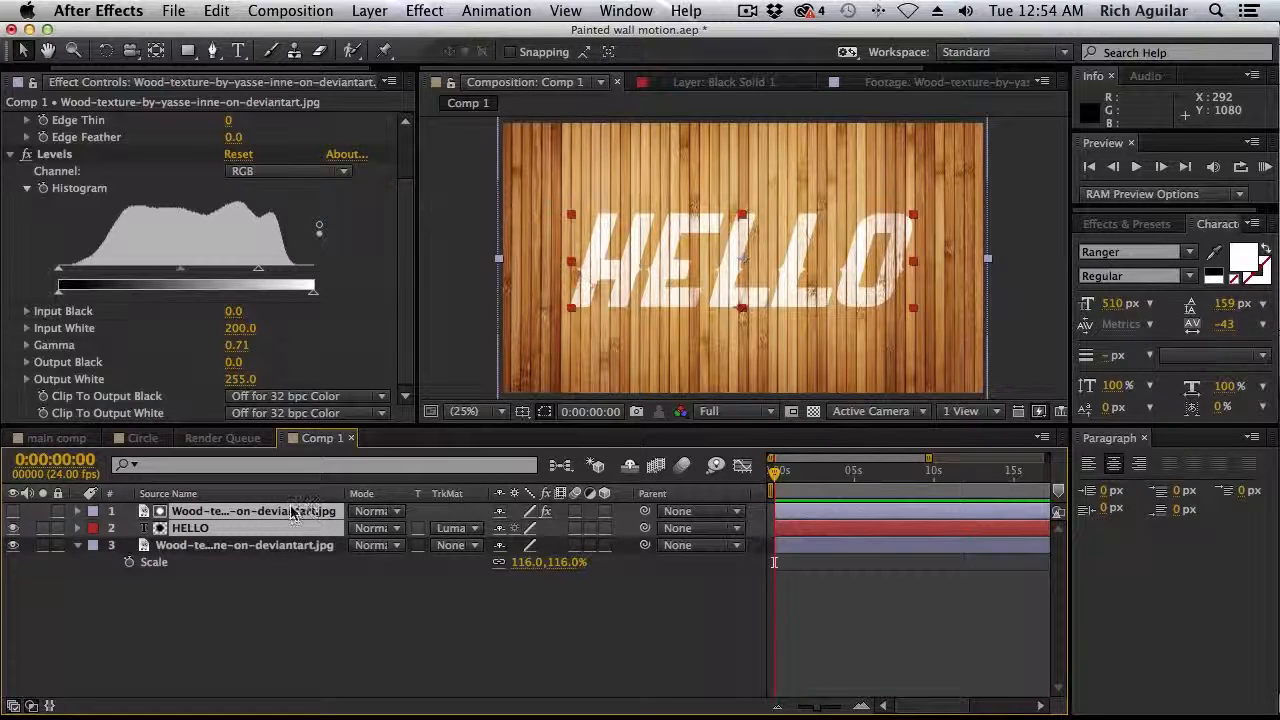
{"action": "left_click", "coordinate": [366, 10]}
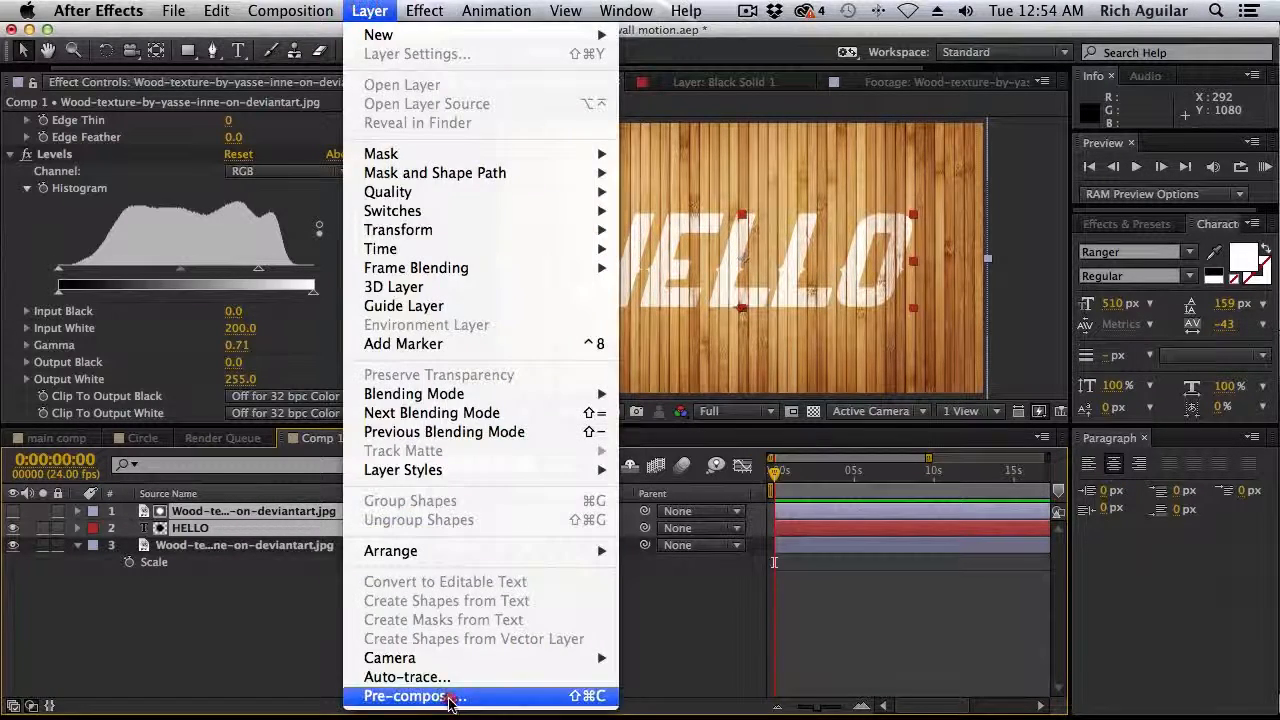
{"action": "left_click", "coordinate": [449, 696]}
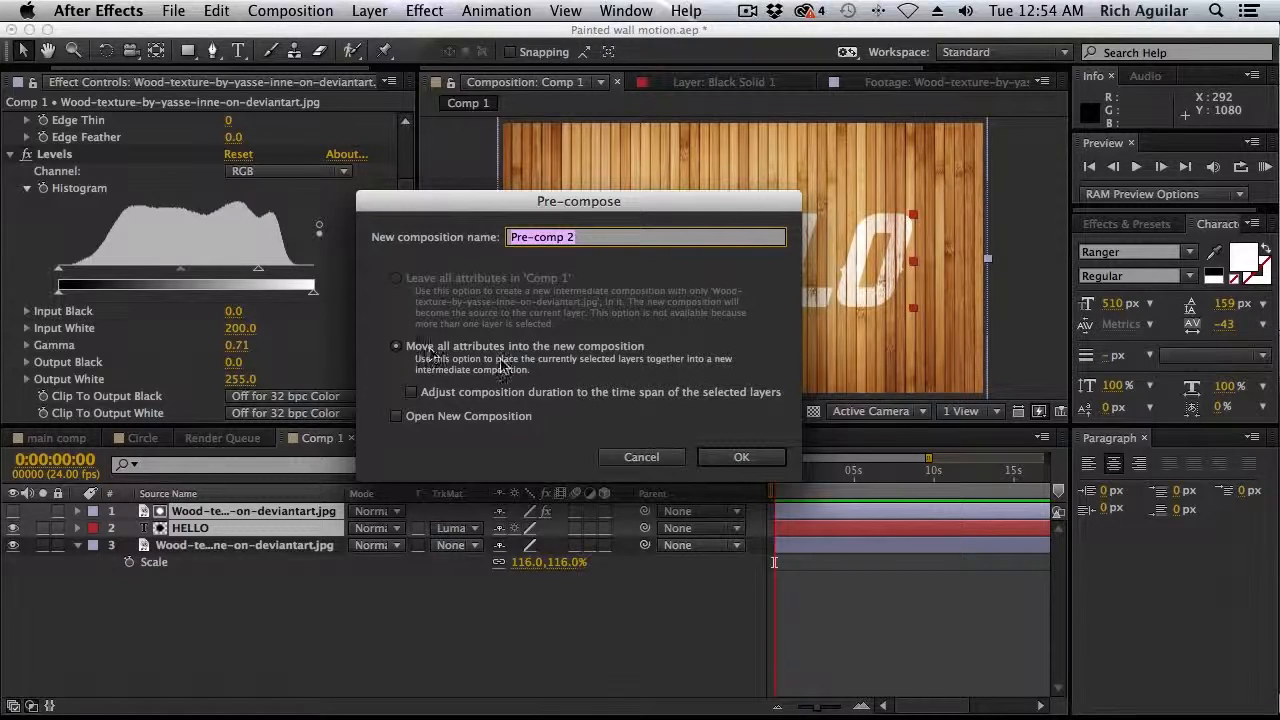
{"action": "left_click", "coordinate": [755, 463]}
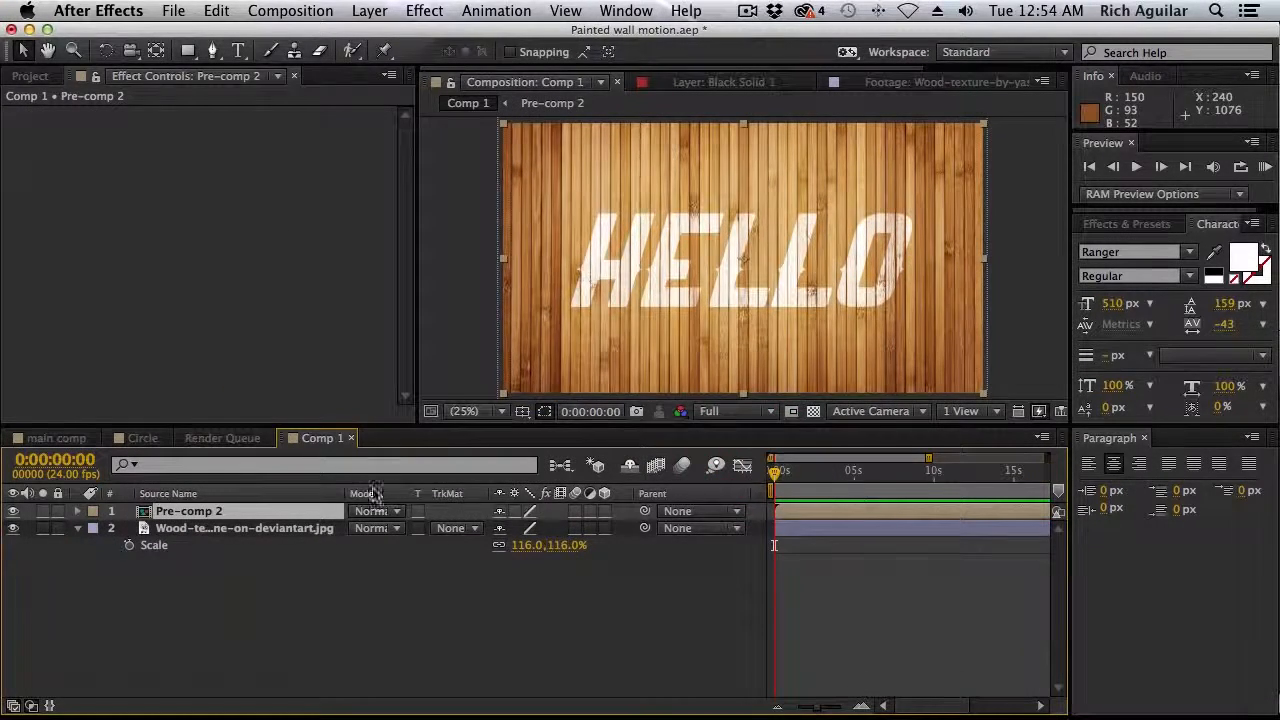
Compare Comp 1 with the pre-comp hidden and shown, and examine the pre-comp's transparency and HELLO's track matte options
{"action": "left_click", "coordinate": [13, 511]}
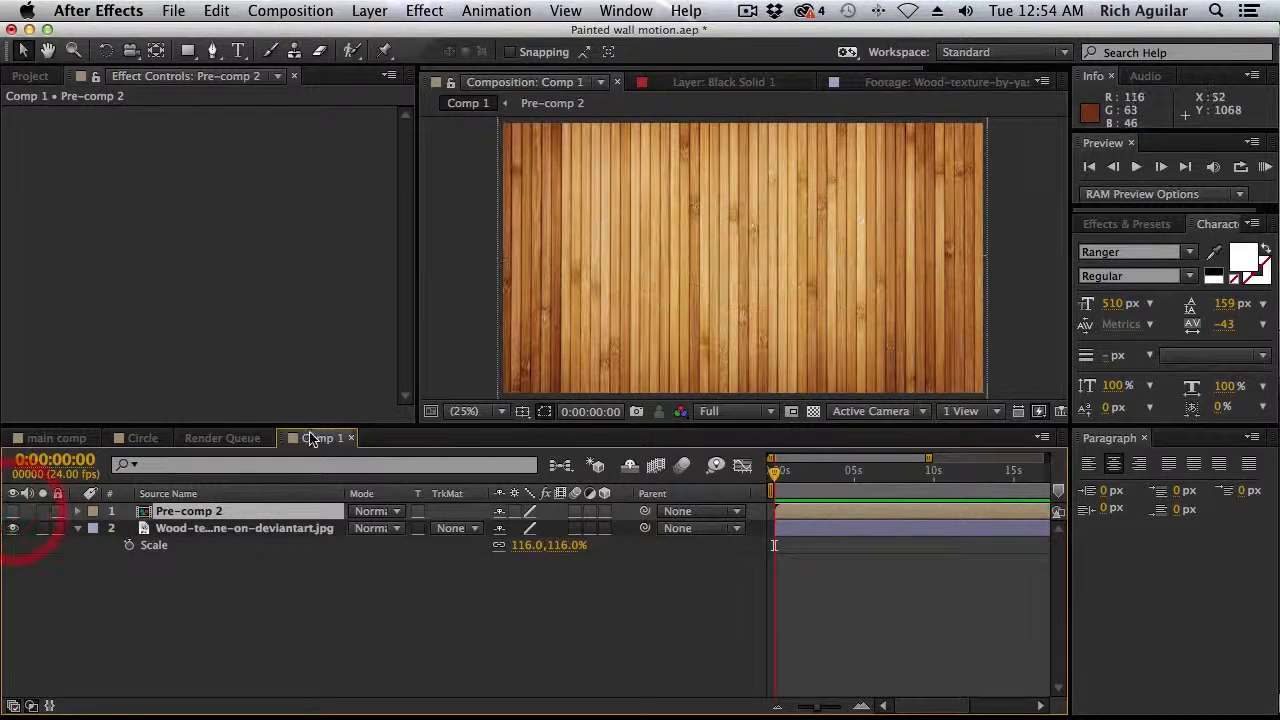
{"action": "left_click", "coordinate": [13, 511]}
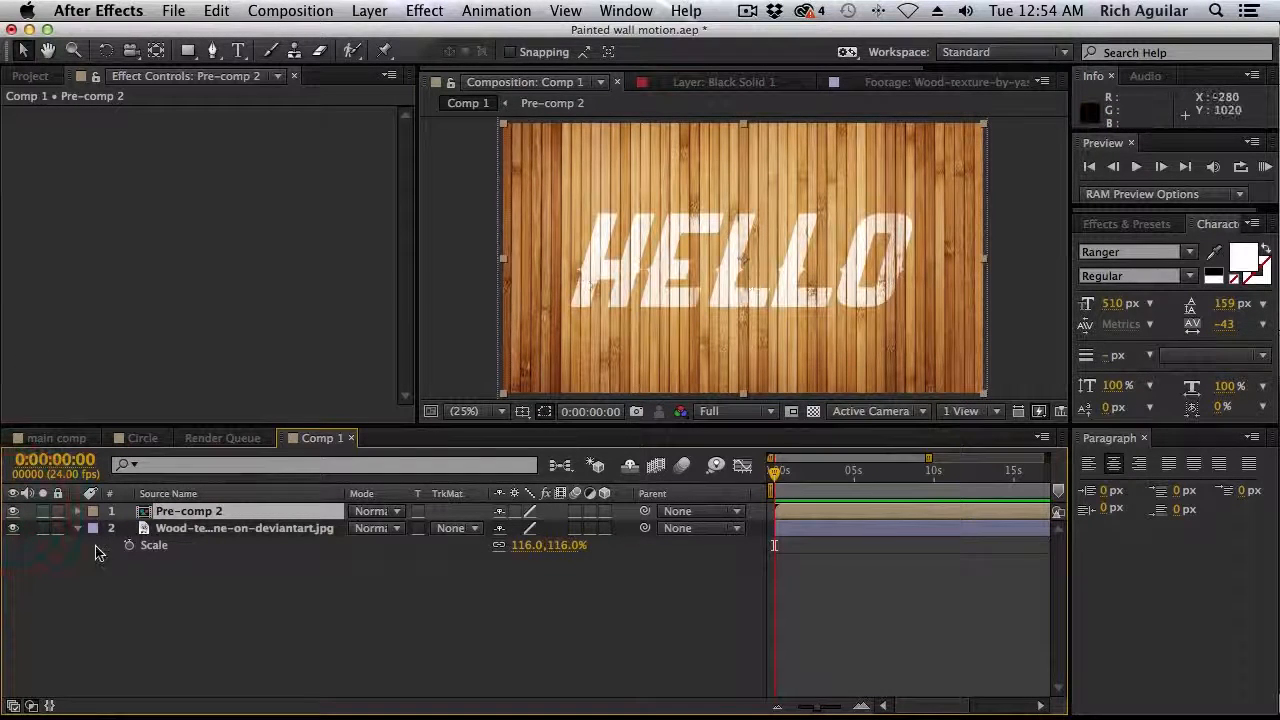
{"action": "double_click", "coordinate": [268, 513]}
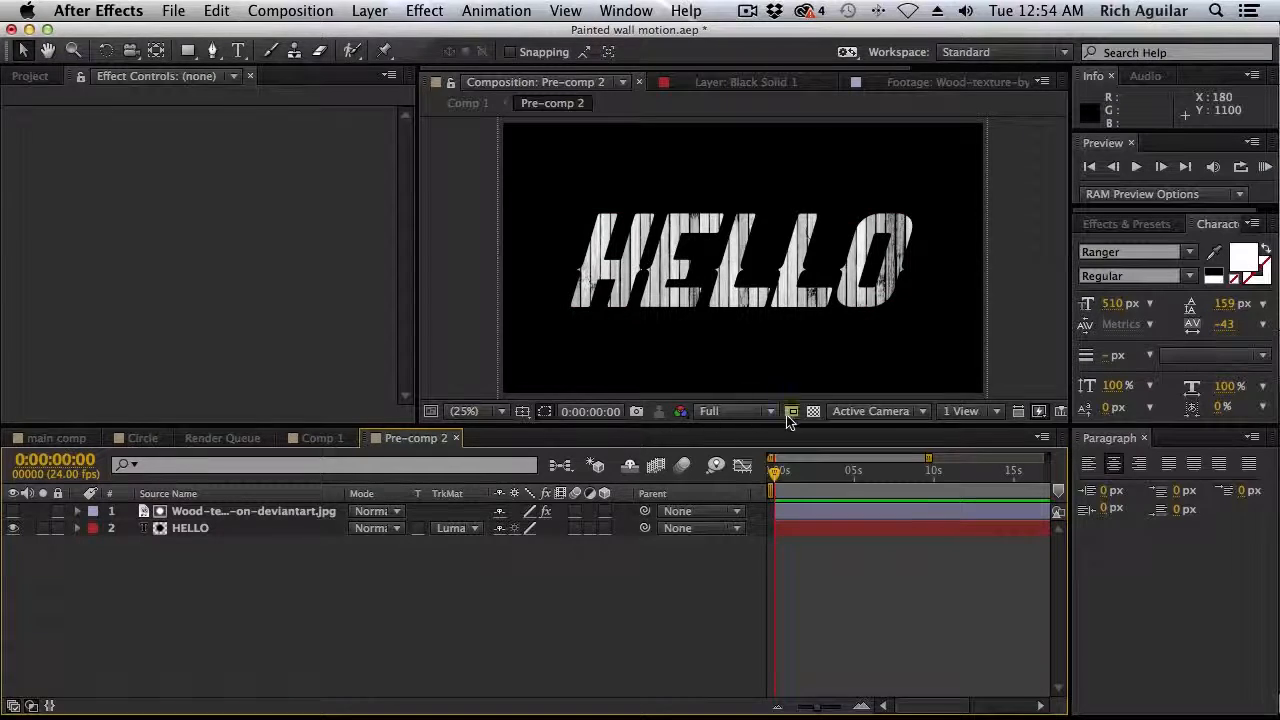
{"action": "left_click", "coordinate": [813, 411]}
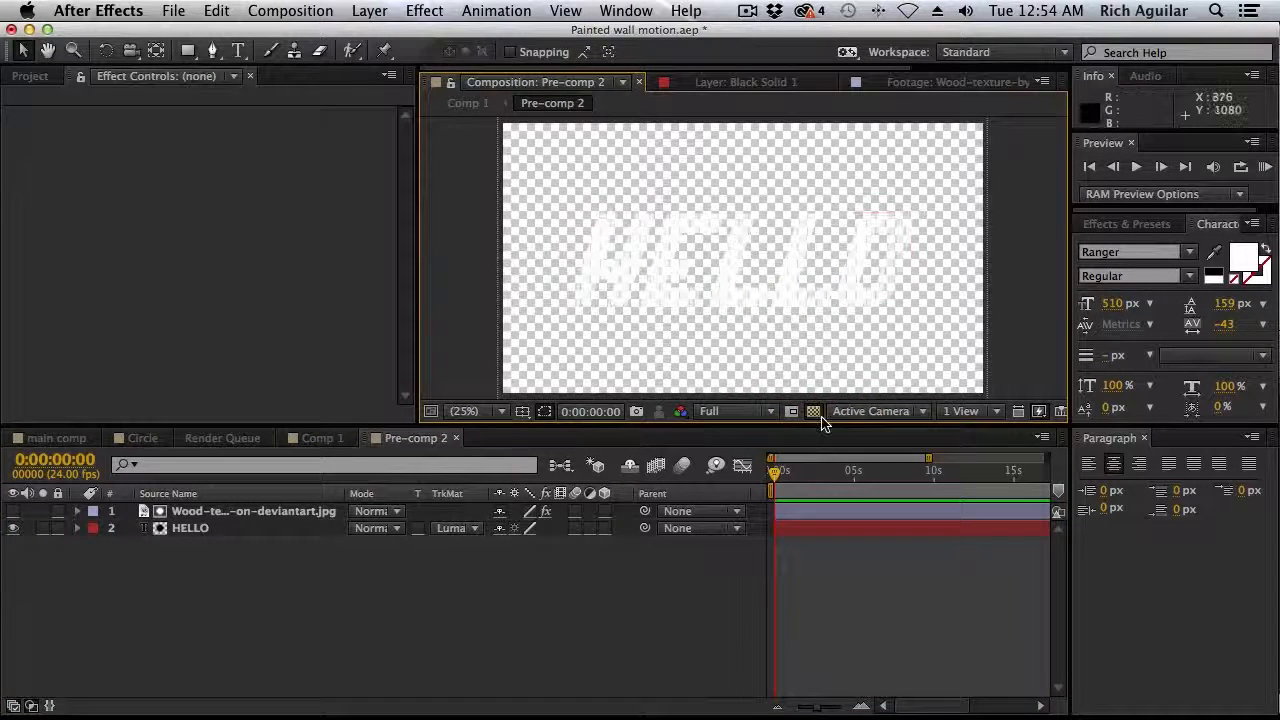
{"action": "left_click", "coordinate": [813, 411]}
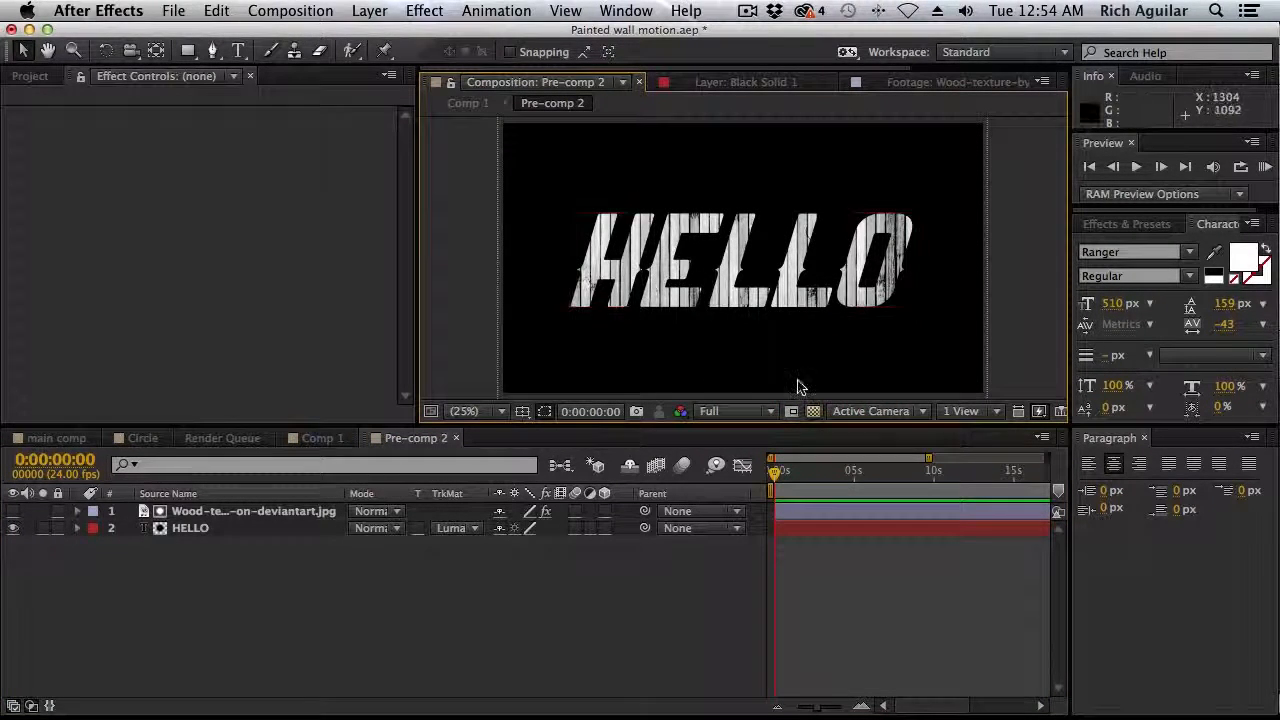
{"action": "left_click", "coordinate": [476, 528]}
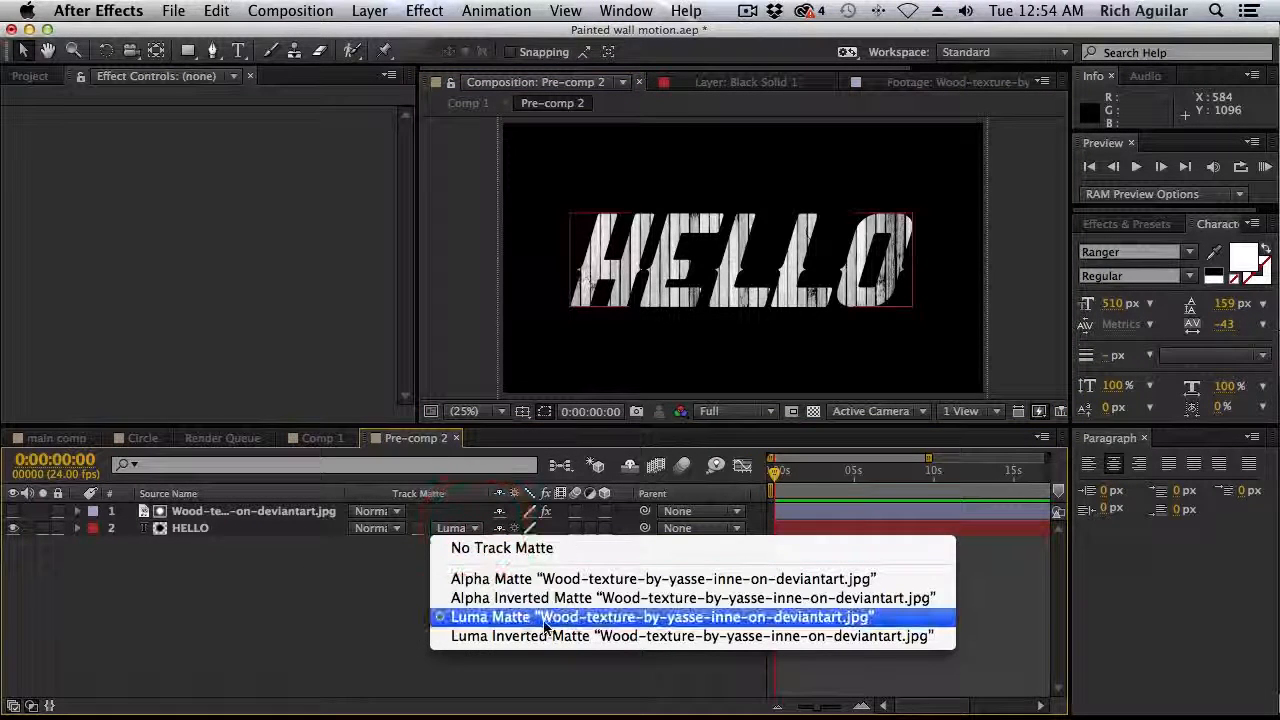
{"action": "left_click", "coordinate": [240, 572]}
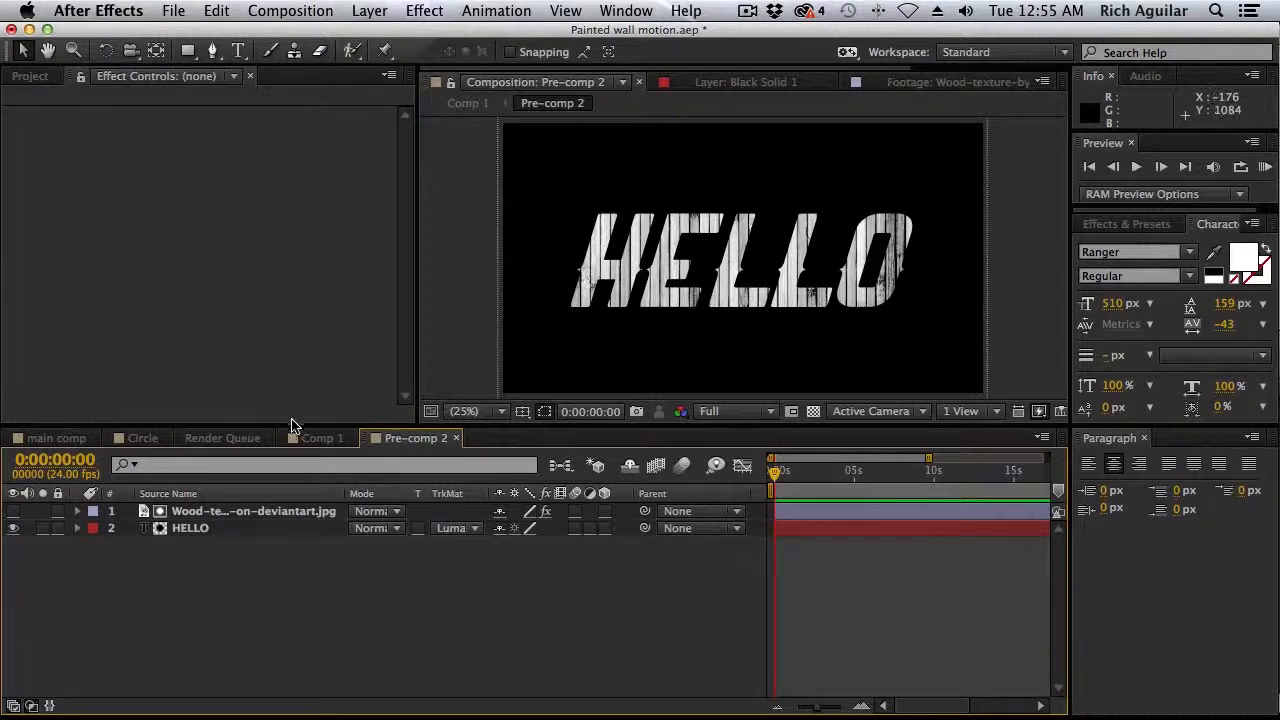
{"action": "left_click", "coordinate": [320, 438]}
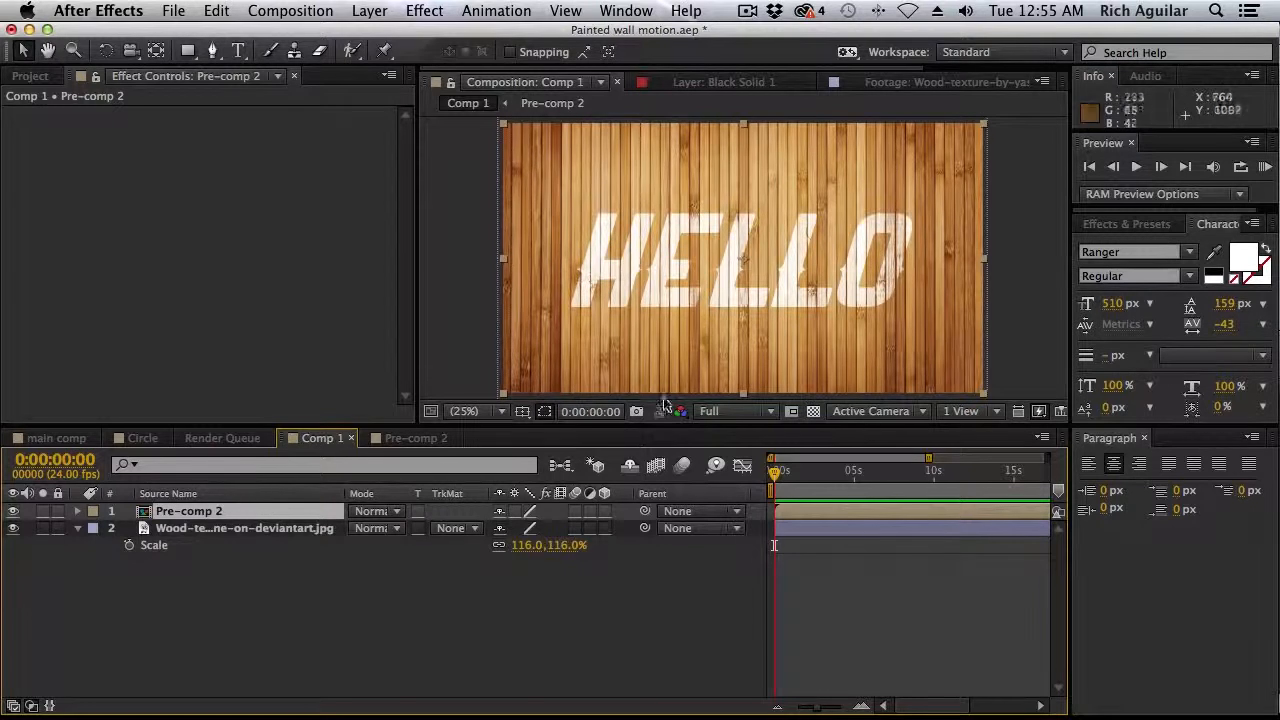
Replace the HELLO text in Pre-comp 2 with GOOD and return to Comp 1 with the Selection tool active
{"action": "left_click", "coordinate": [416, 443]}
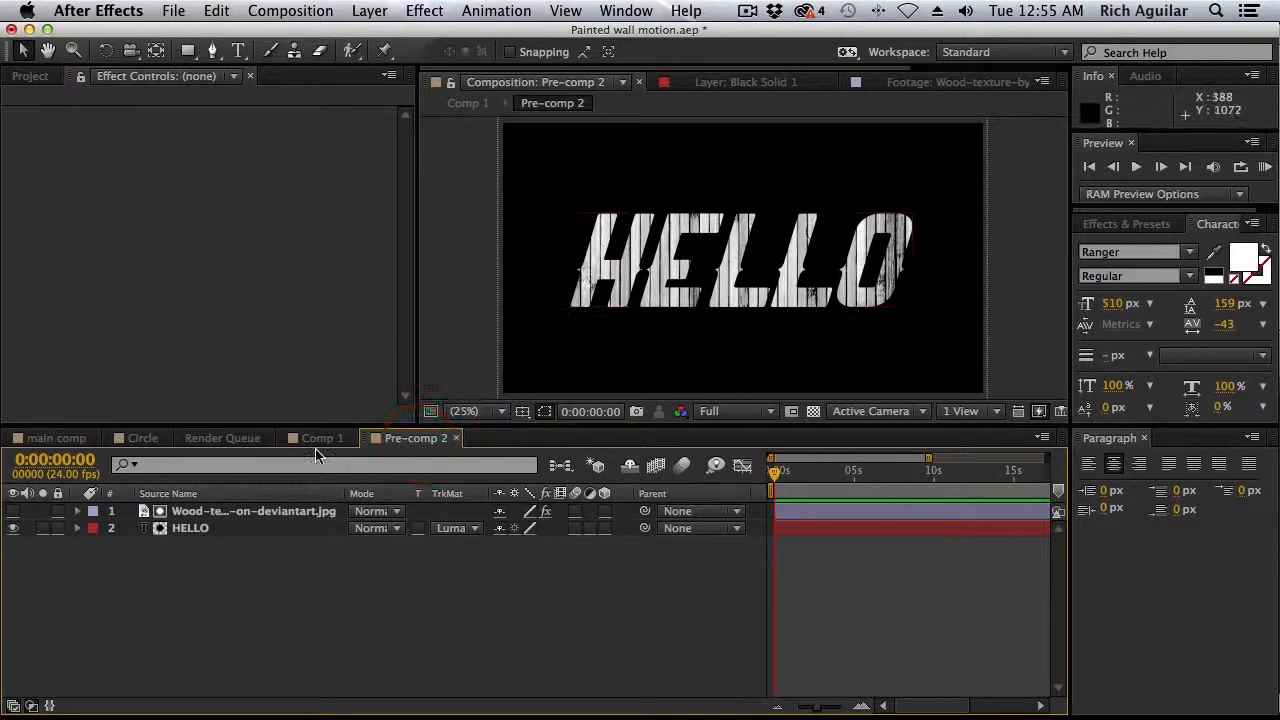
{"action": "left_click", "coordinate": [181, 528]}
{"action": "double_click", "coordinate": [185, 530]}
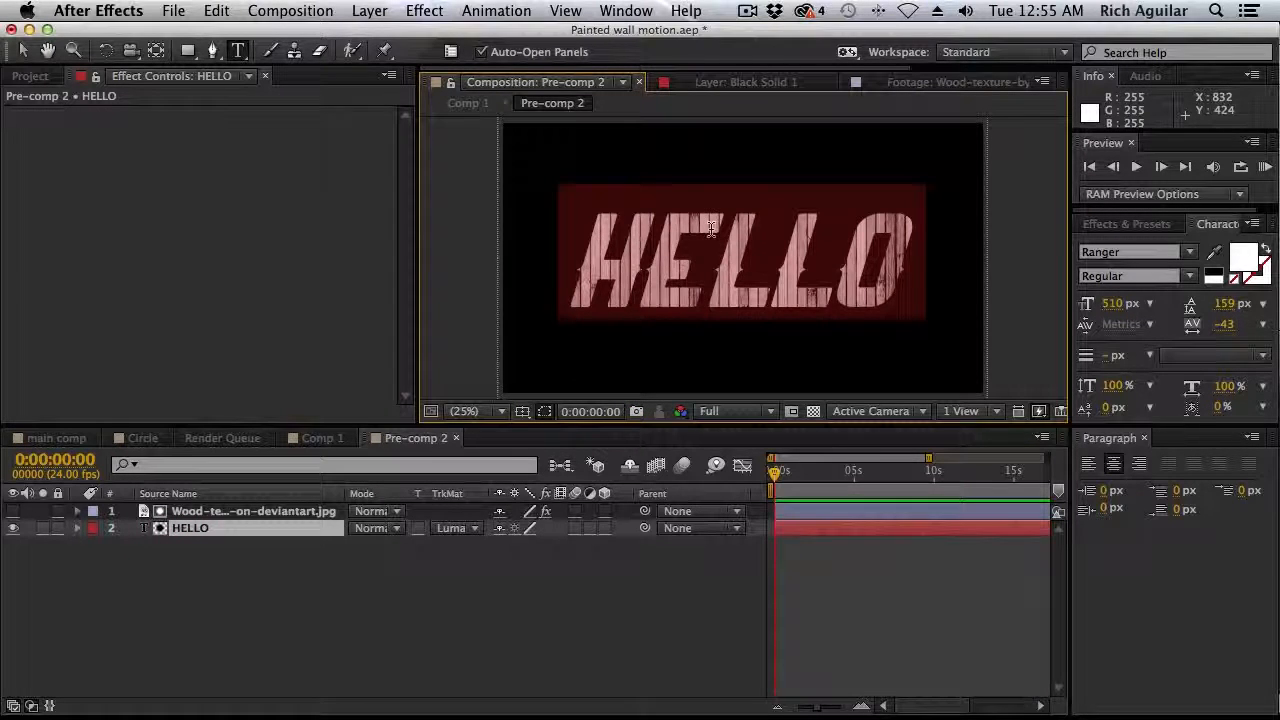
{"action": "type", "text": "GOOD"}
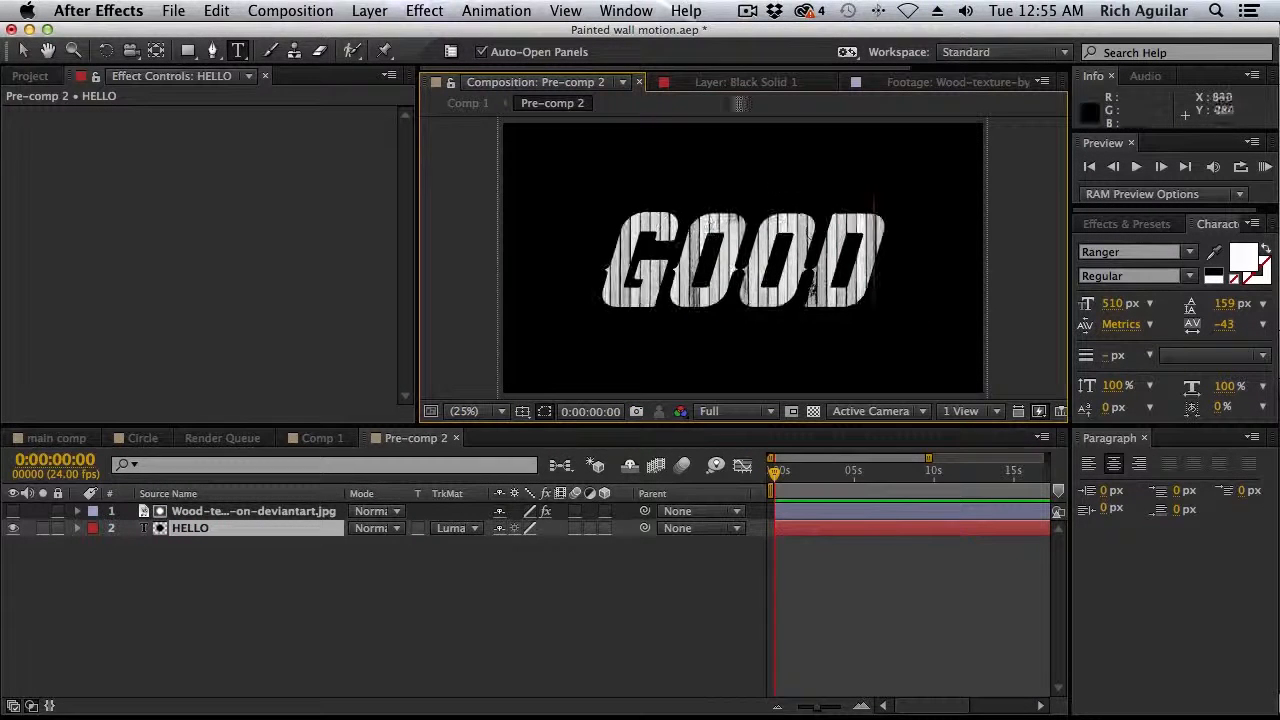
{"action": "left_click", "coordinate": [129, 566]}
{"action": "left_click", "coordinate": [325, 440]}
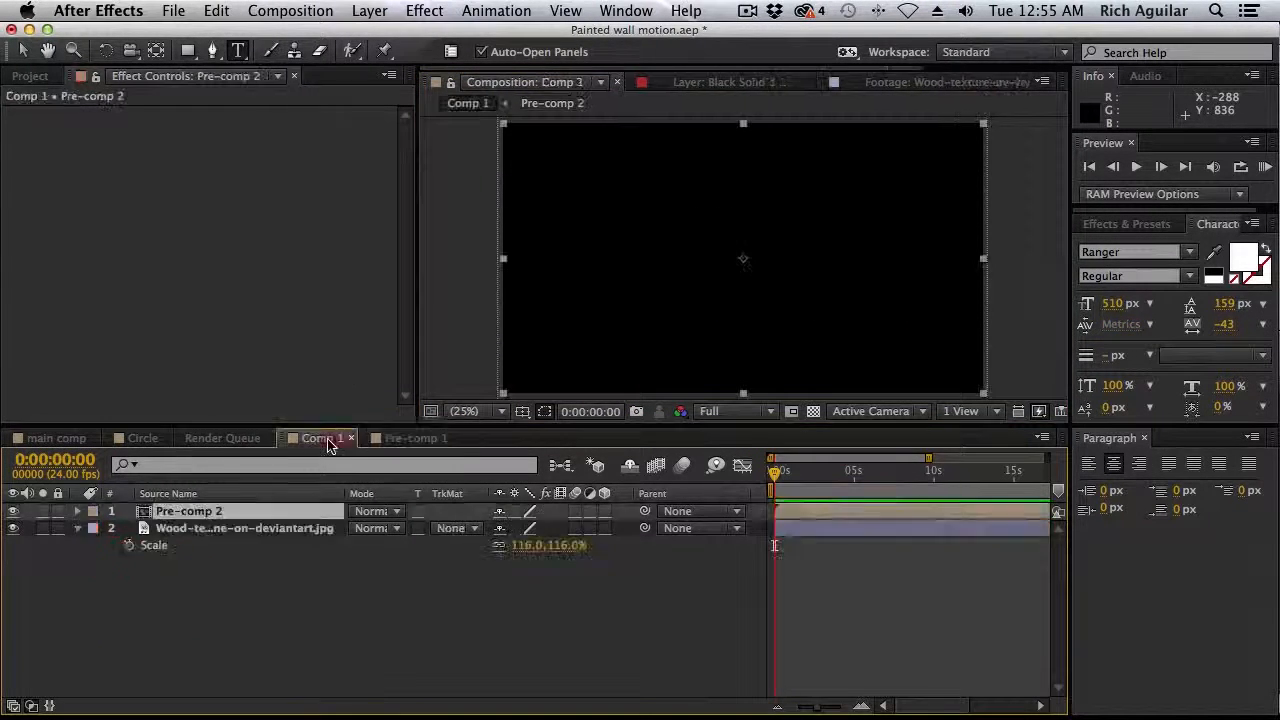
{"action": "left_click", "coordinate": [28, 51]}
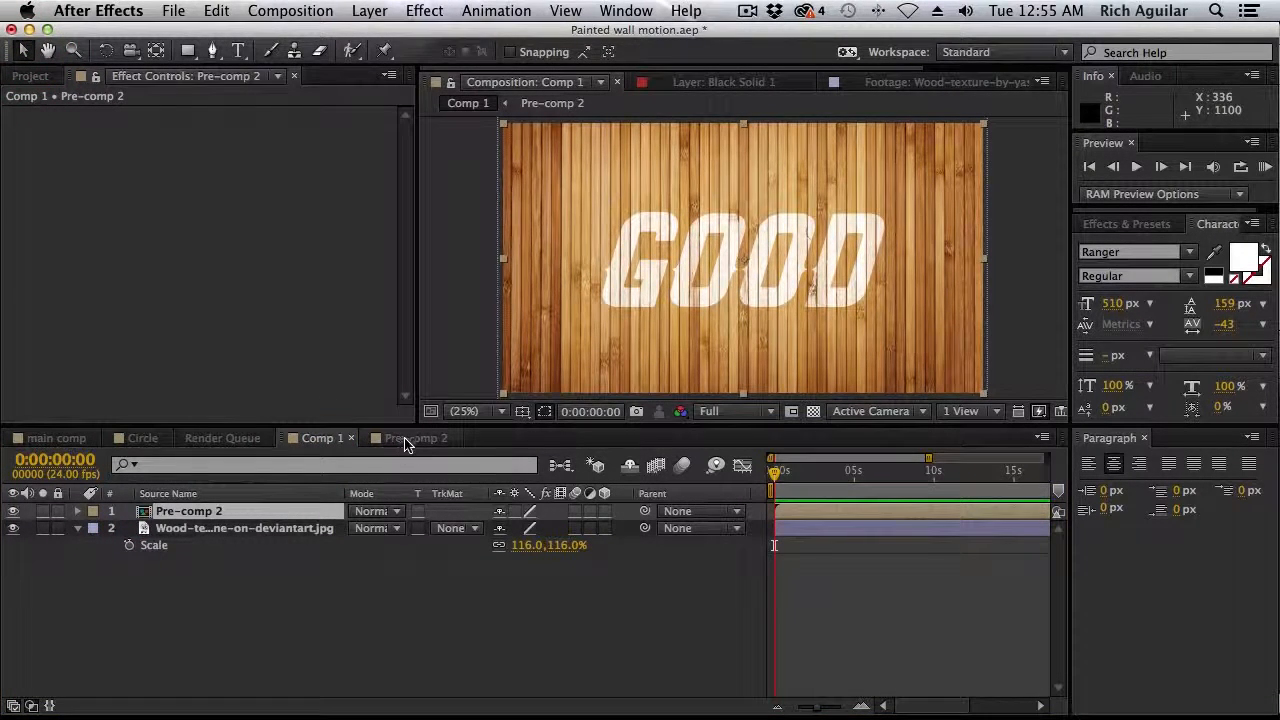
Try moving the whole pre-comp in Comp 1, and the GOOD text inside Pre-comp 2, comparing how the wood matte behaves
{"action": "left_click_drag", "start_coordinate": [810, 270], "coordinate": [733, 294]}
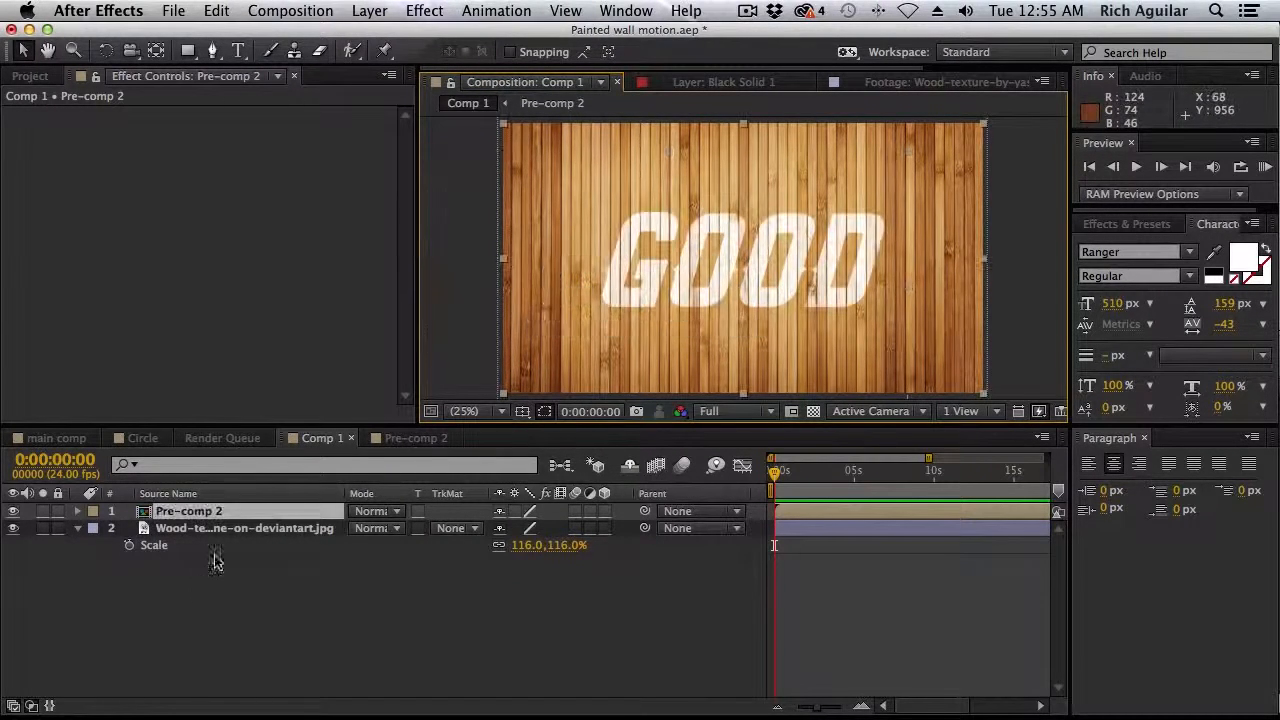
{"action": "left_click", "coordinate": [425, 440]}
{"action": "left_click_drag", "start_coordinate": [740, 272], "coordinate": [790, 300]}
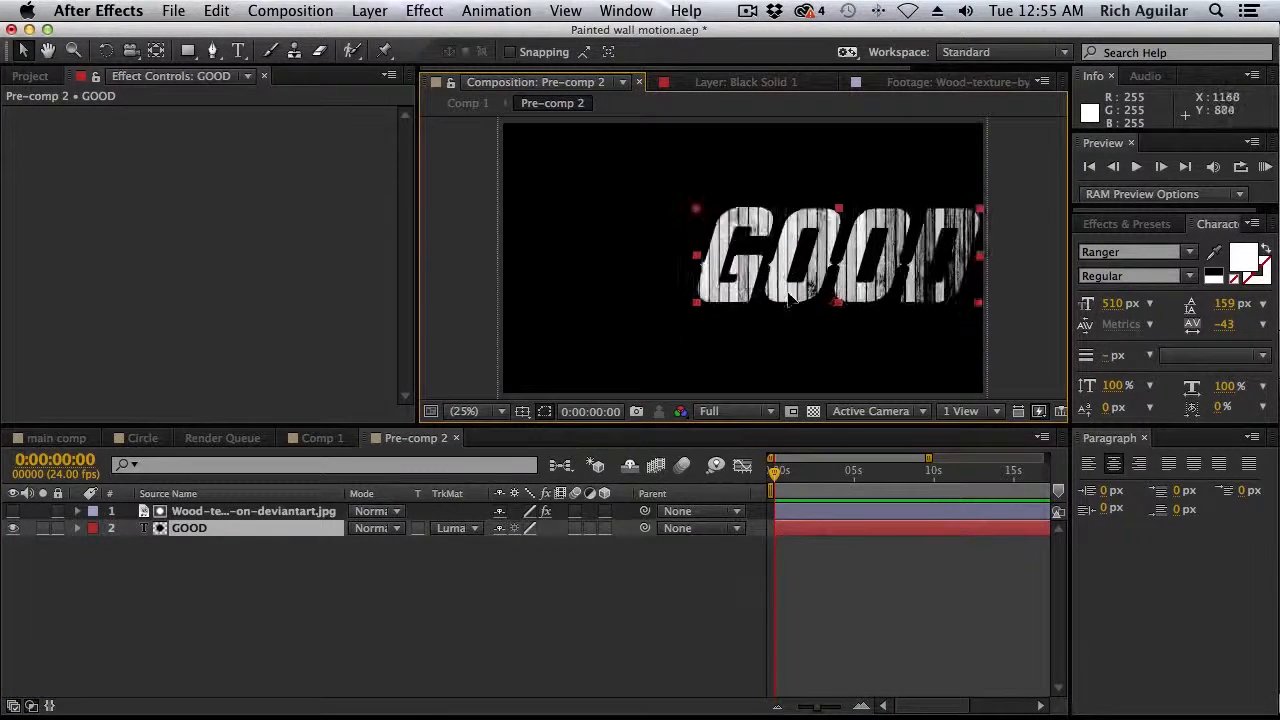
{"action": "left_click", "coordinate": [322, 438]}
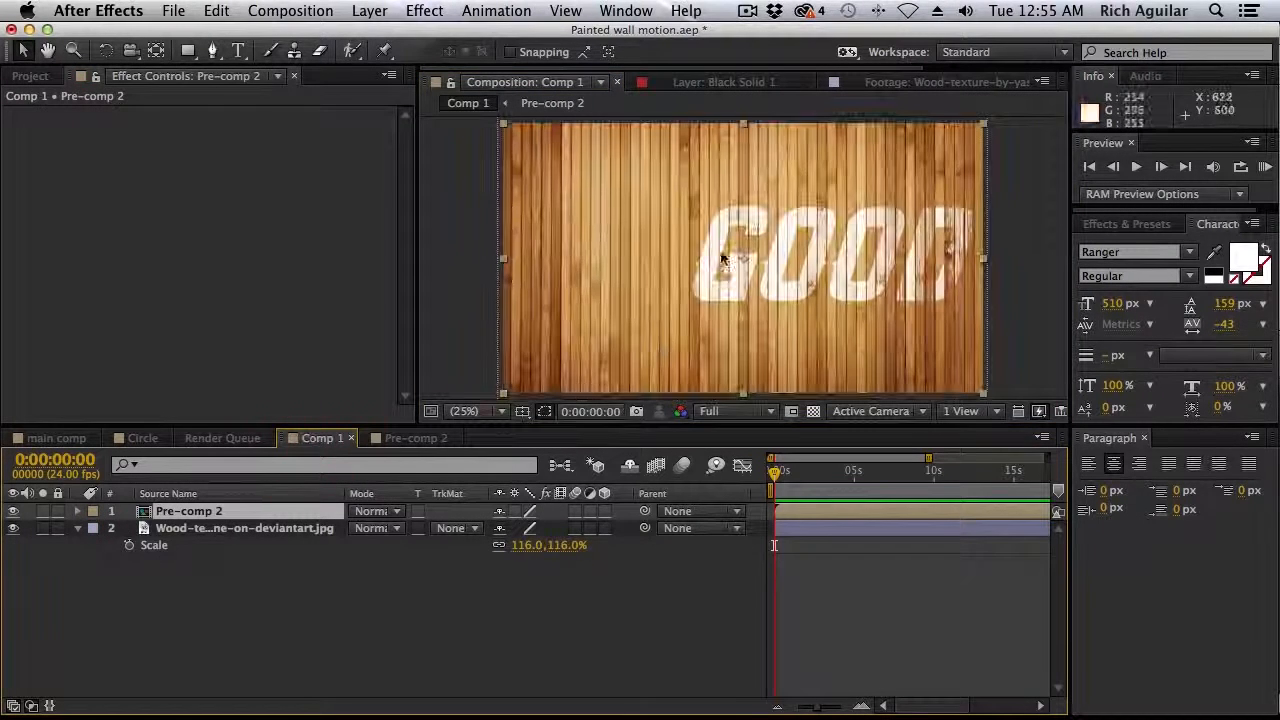
{"action": "left_click", "coordinate": [415, 438]}
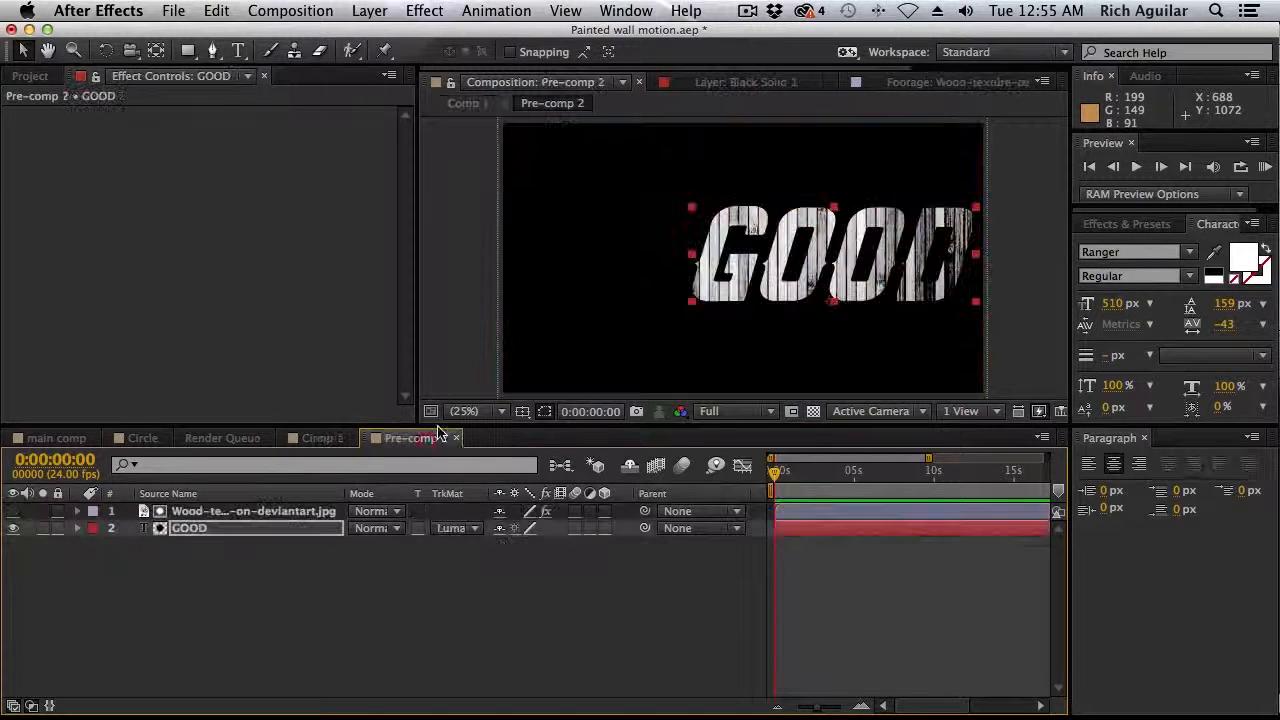
Show the Title/Action Safe guides in Pre-comp 2, center the GOOD text in the frame and check it in Comp 1
{"action": "left_click", "coordinate": [522, 411]}
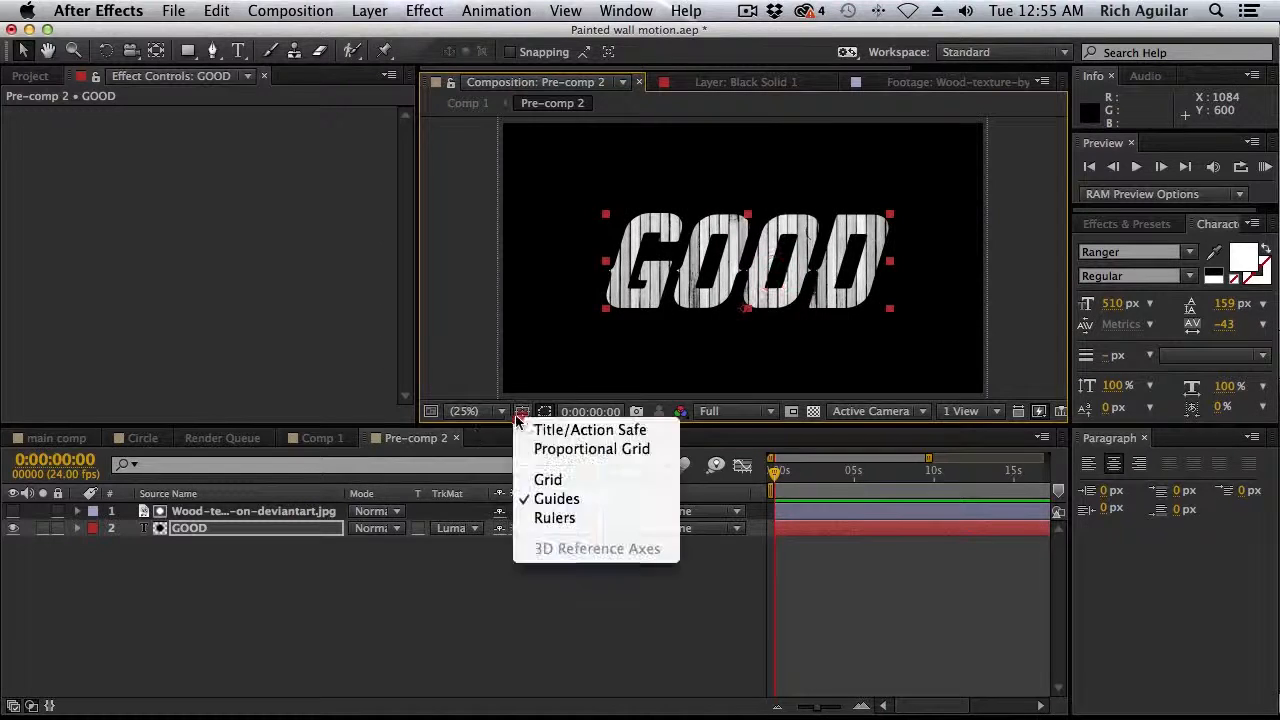
{"action": "left_click", "coordinate": [586, 434]}
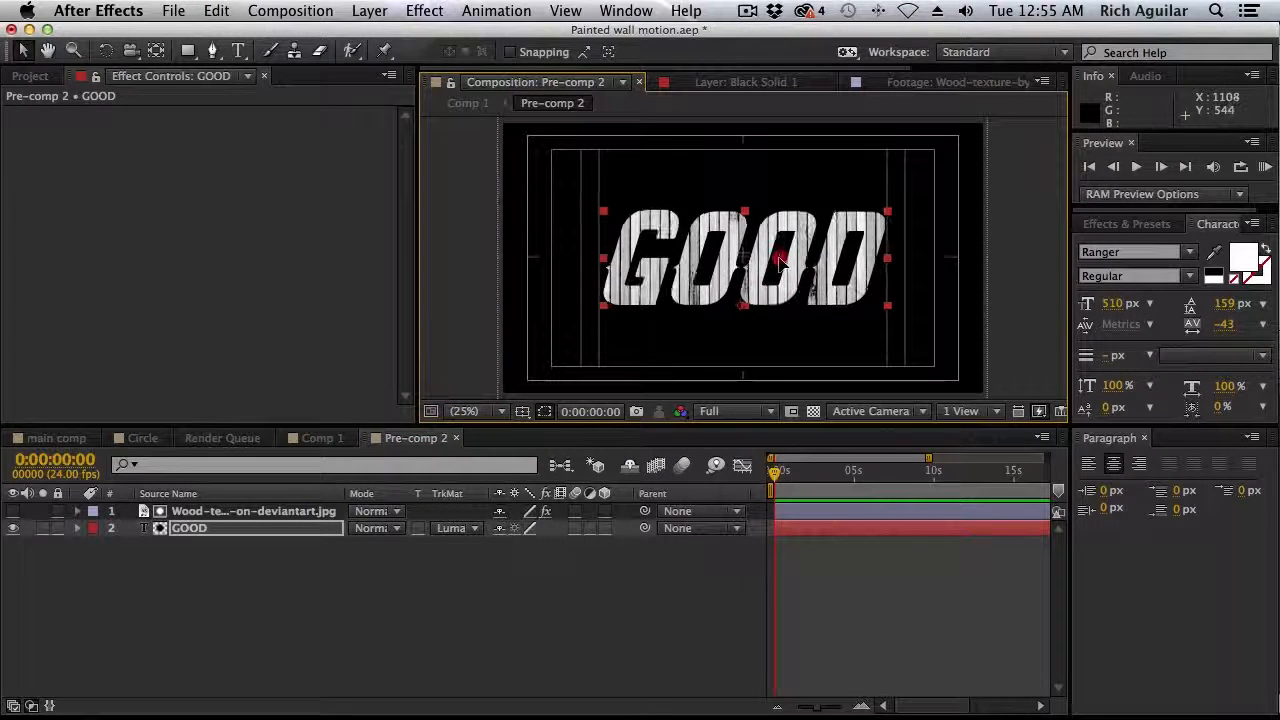
{"action": "left_click", "coordinate": [318, 439]}
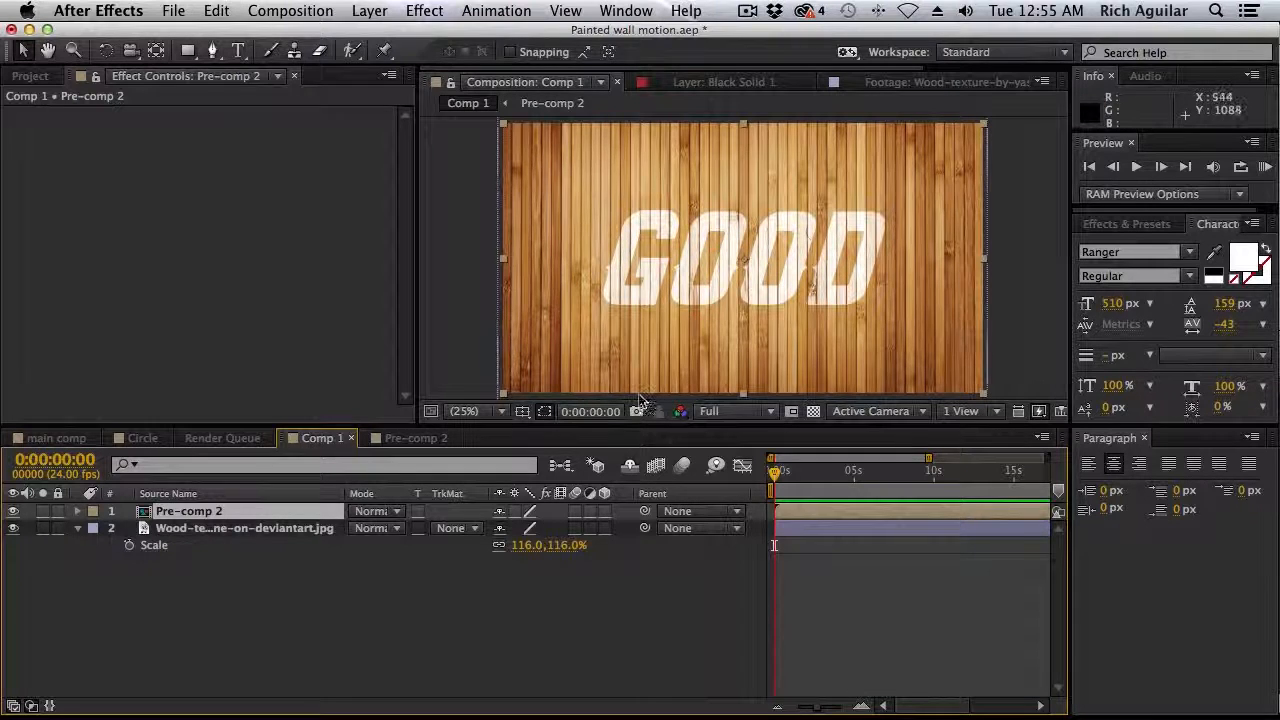
{"action": "left_click", "coordinate": [414, 440]}
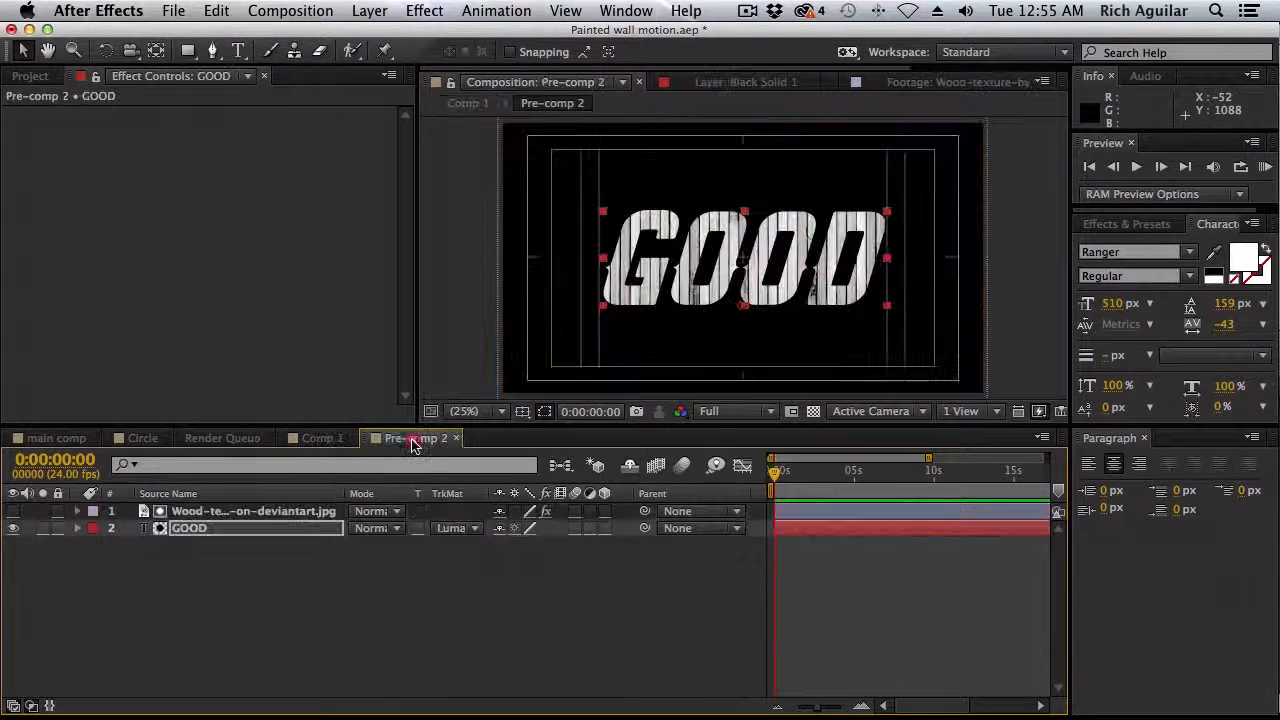
Try duplicating only the GOOD text layer in Pre-comp 2, undo the duplication and review the text in Comp 1
{"action": "key", "text": "super+d"}
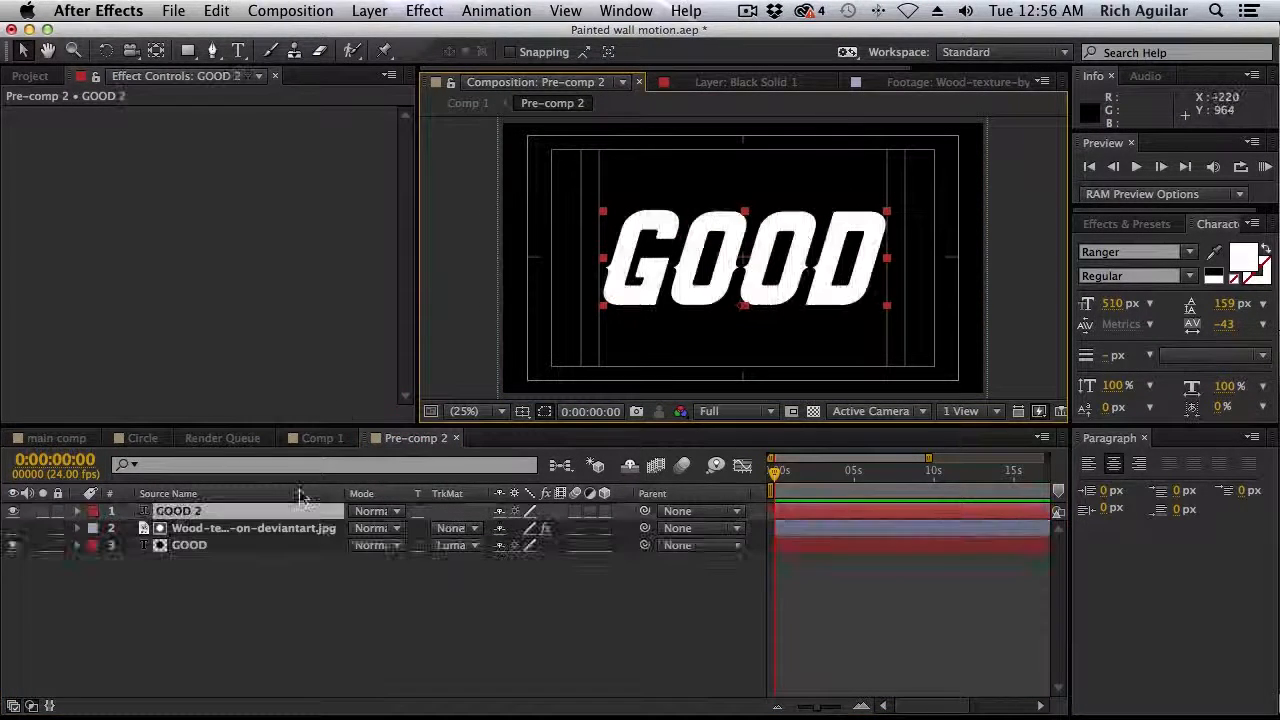
{"action": "key", "text": "super+z"}
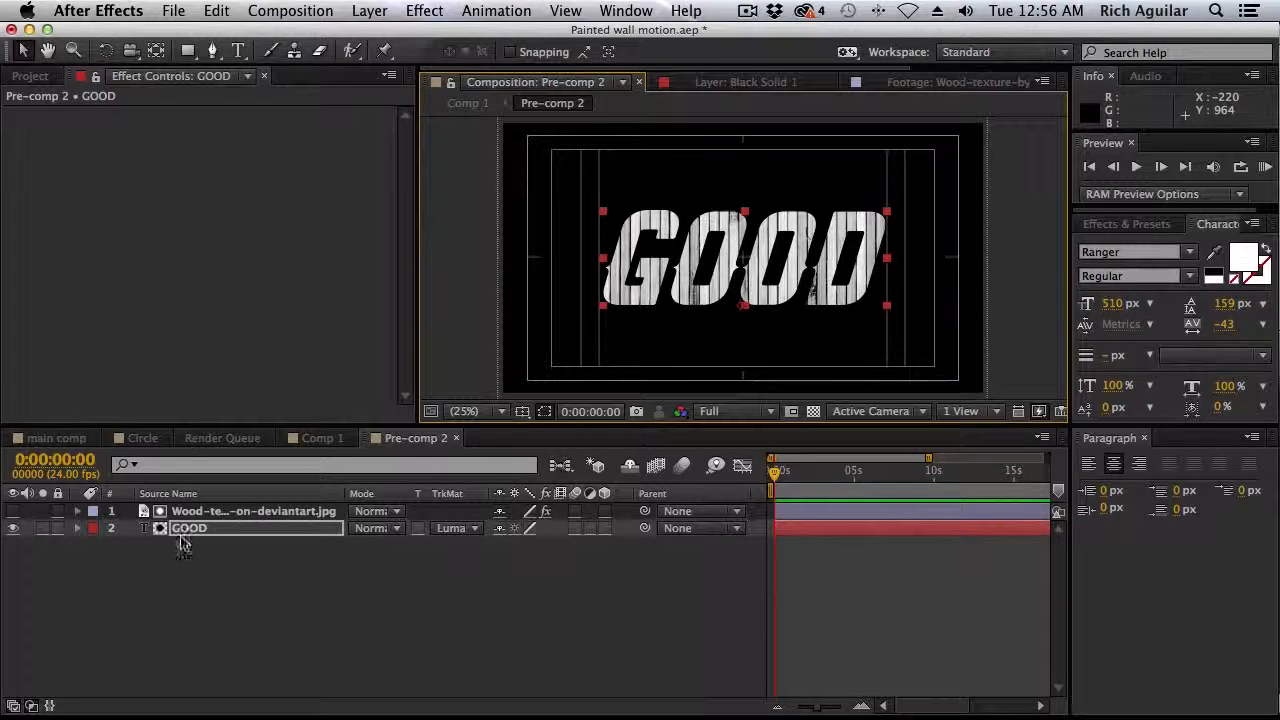
{"action": "left_click", "coordinate": [318, 438]}
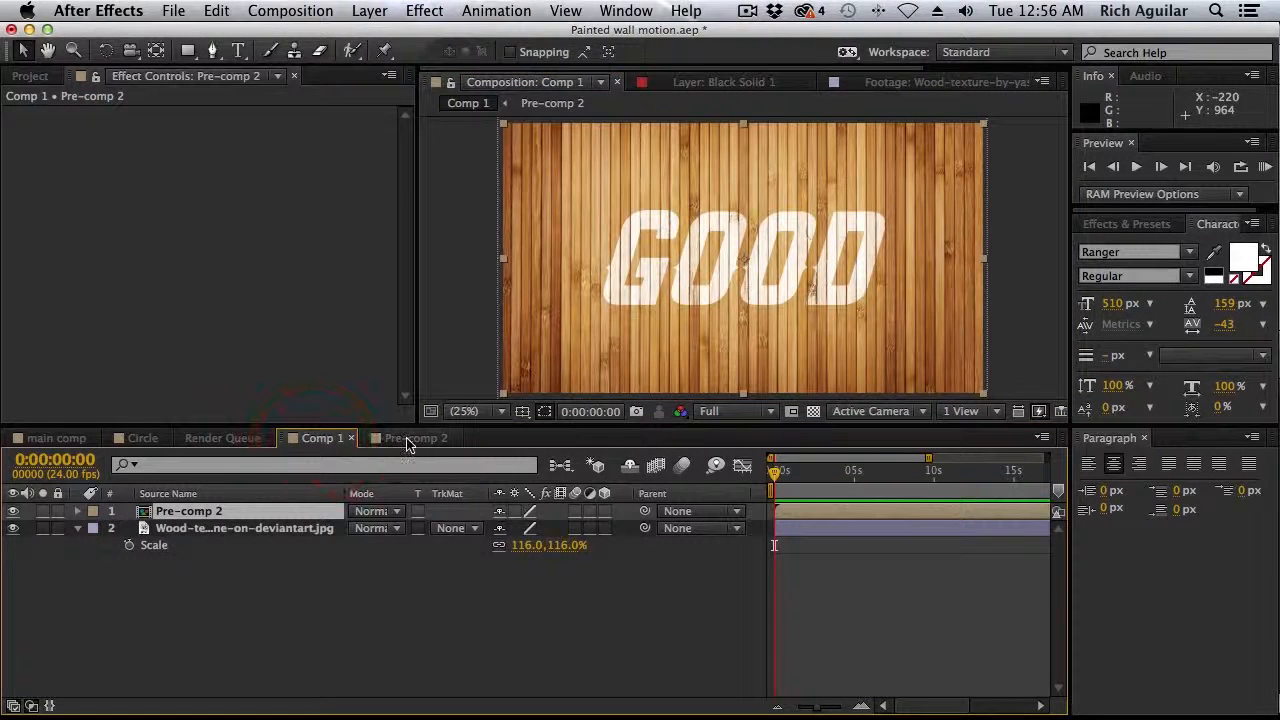
{"action": "left_click", "coordinate": [390, 440]}
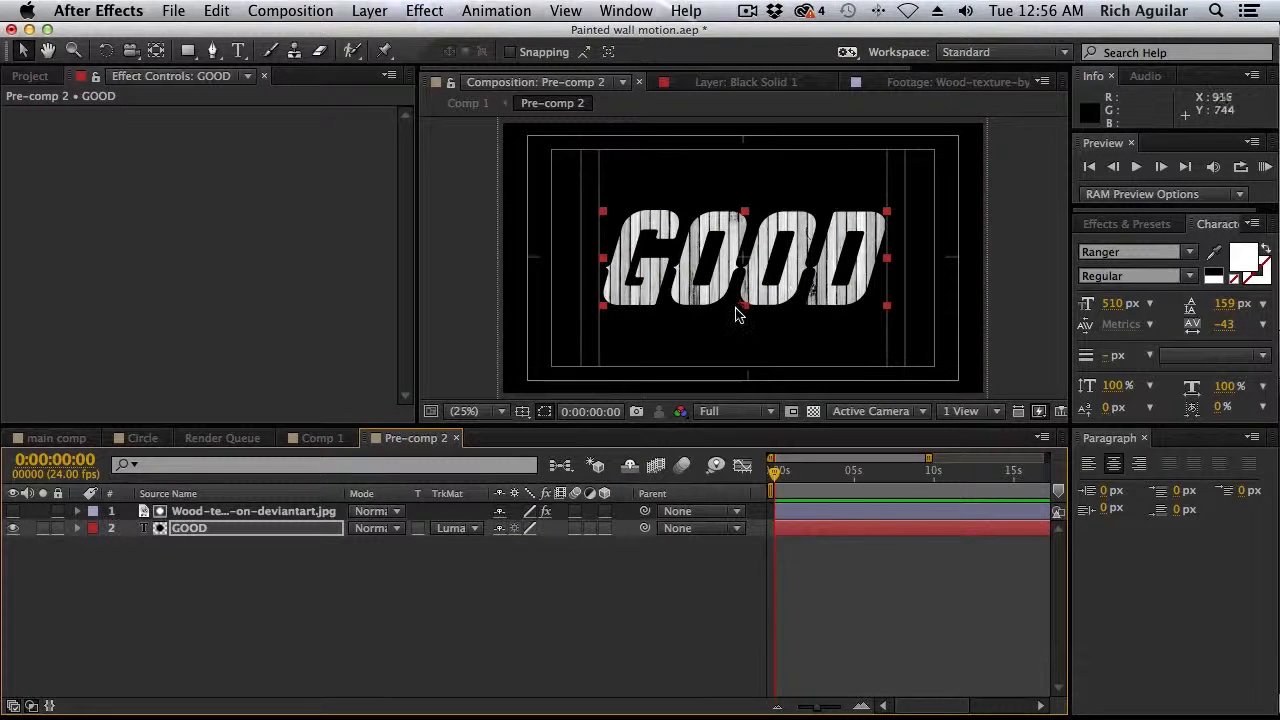
Duplicate the wood texture matte and the GOOD text layer together in Pre-comp 2
{"action": "left_click", "coordinate": [320, 511], "text": "shift"}
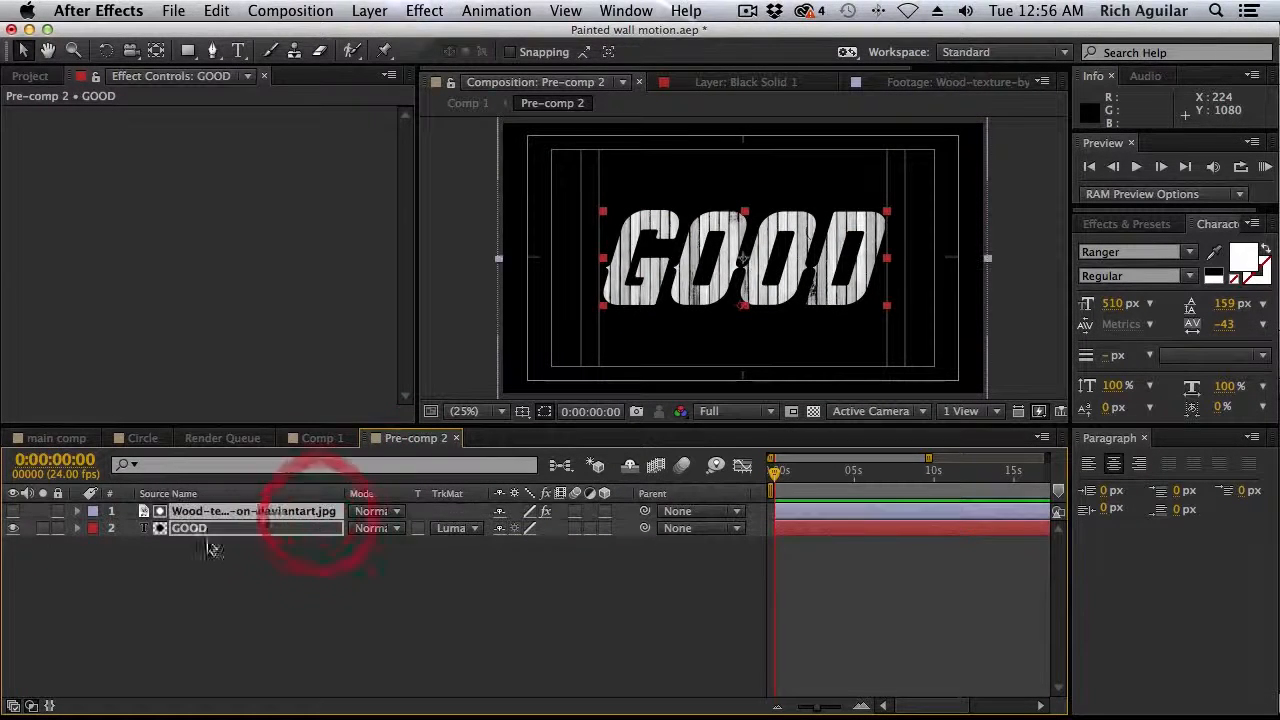
{"action": "key", "text": "super+d"}
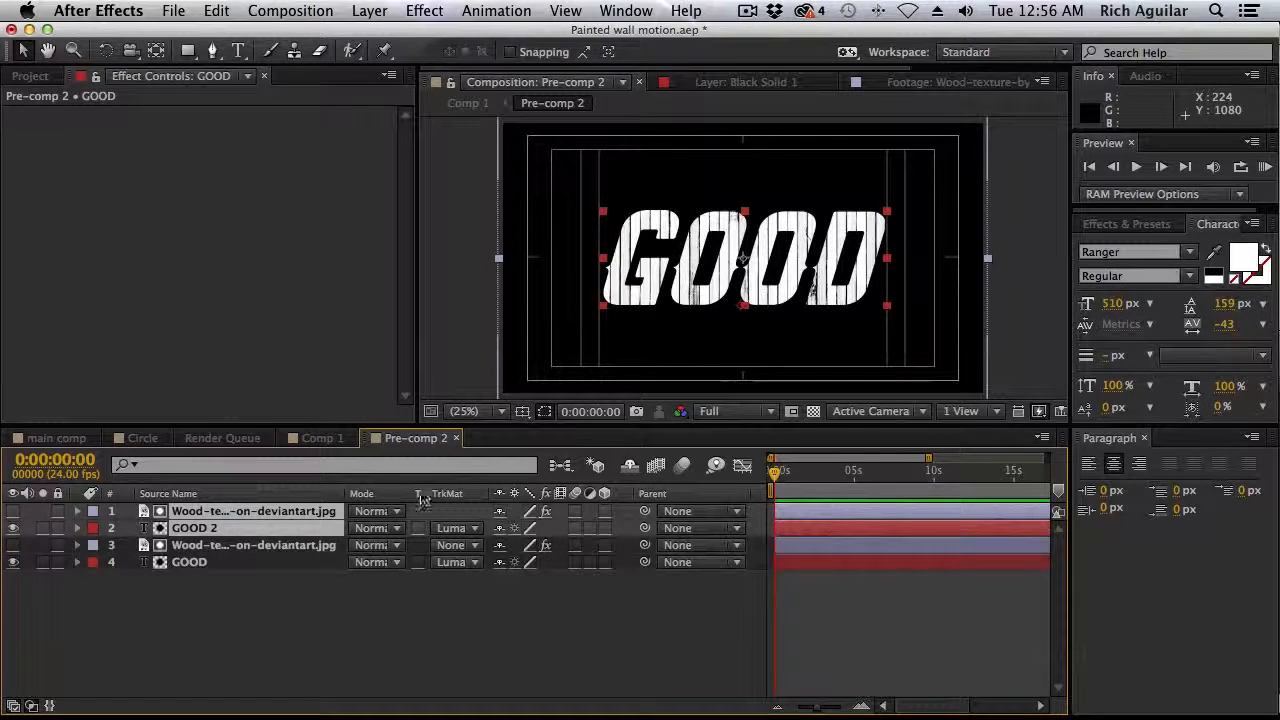
{"action": "left_click", "coordinate": [807, 287]}
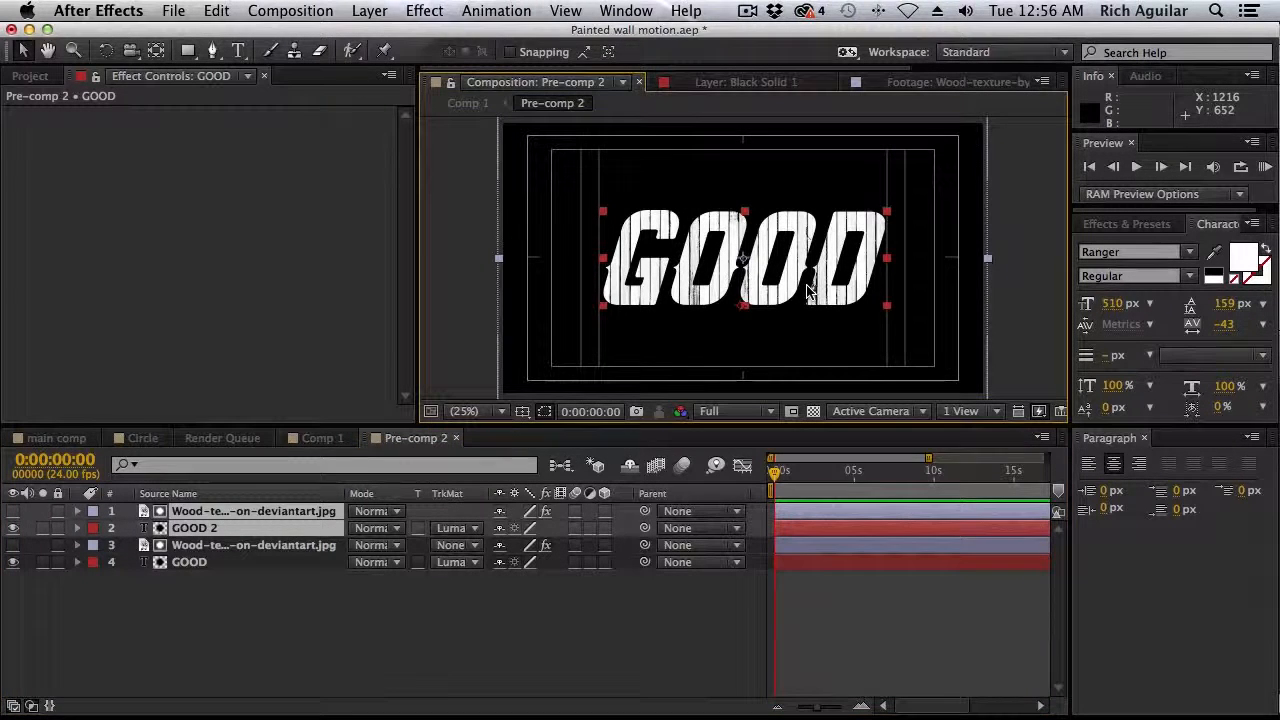
{"action": "left_click", "coordinate": [275, 606]}
Turn the duplicated GOOD text into a 210 px "goodbye" line placed below the original word
{"action": "left_click", "coordinate": [323, 528]}
{"action": "left_click_drag", "start_coordinate": [815, 275], "coordinate": [815, 351]}
{"action": "left_click_drag", "start_coordinate": [1100, 305], "coordinate": [964, 332]}
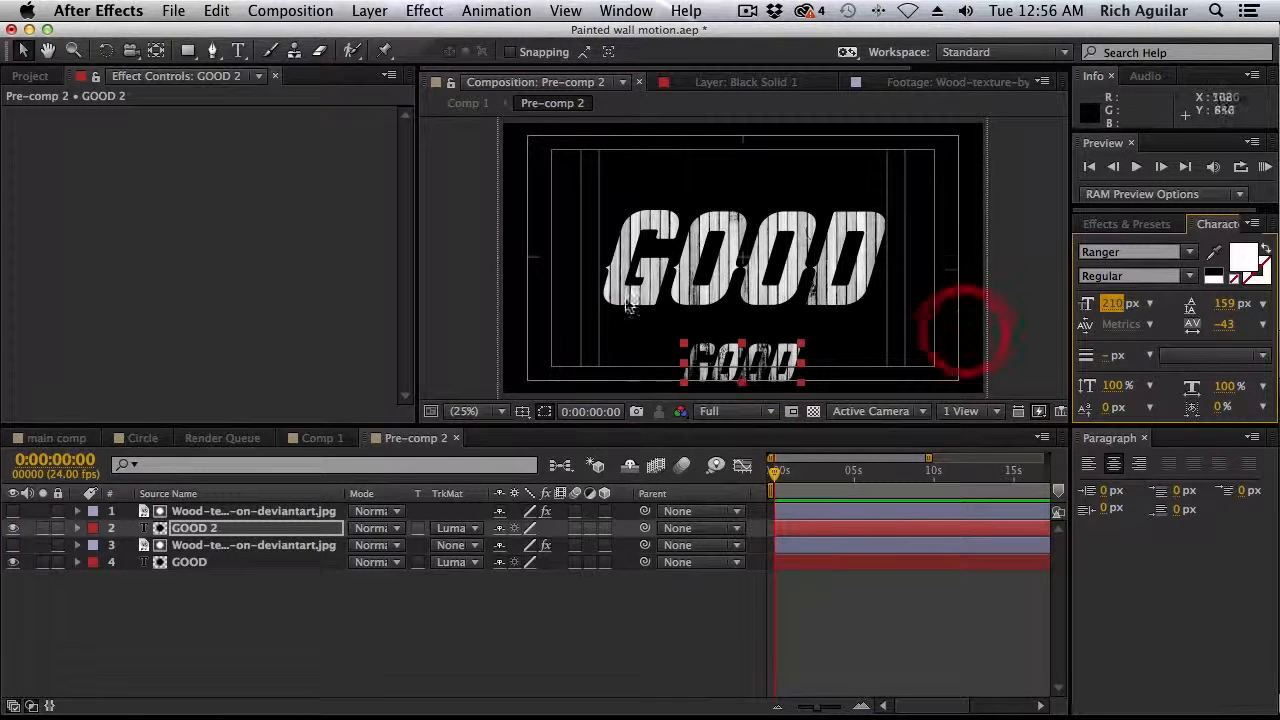
{"action": "double_click", "coordinate": [756, 370]}
{"action": "type", "text": "GOODBYE"}
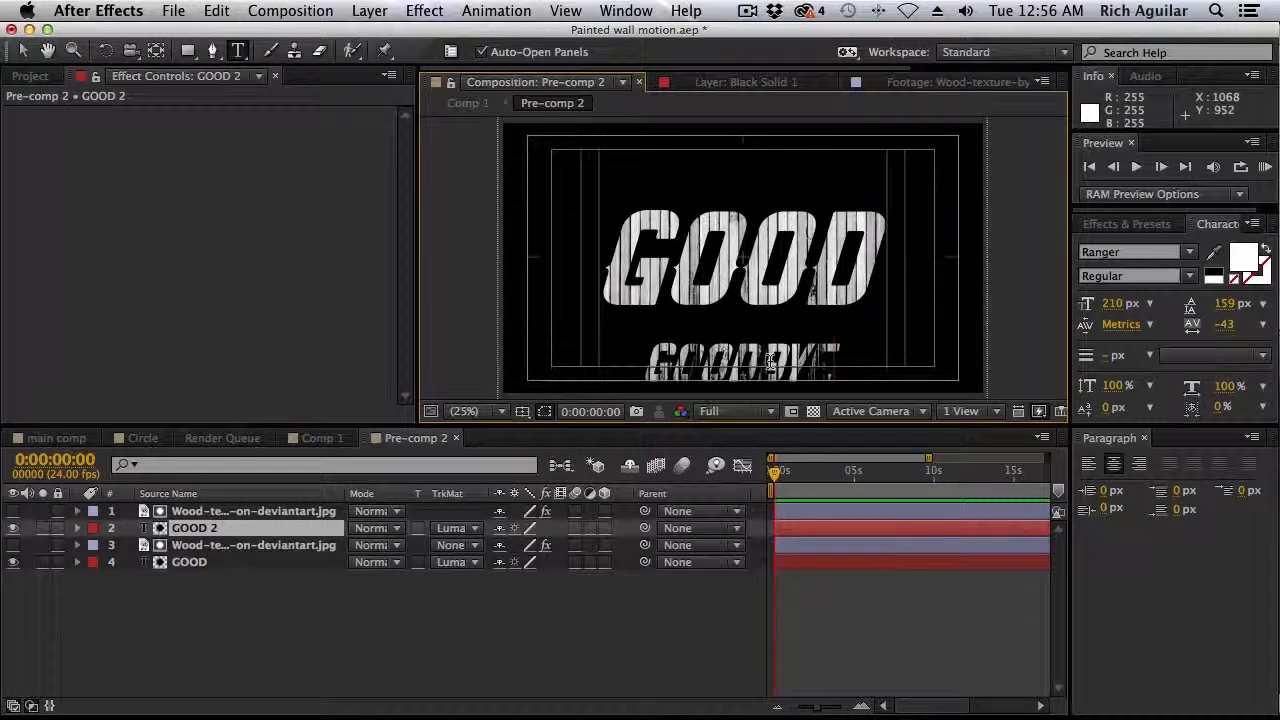
Set the goodbye text's font size to 90 px and its tracking to 440
{"action": "left_click", "coordinate": [1110, 303]}
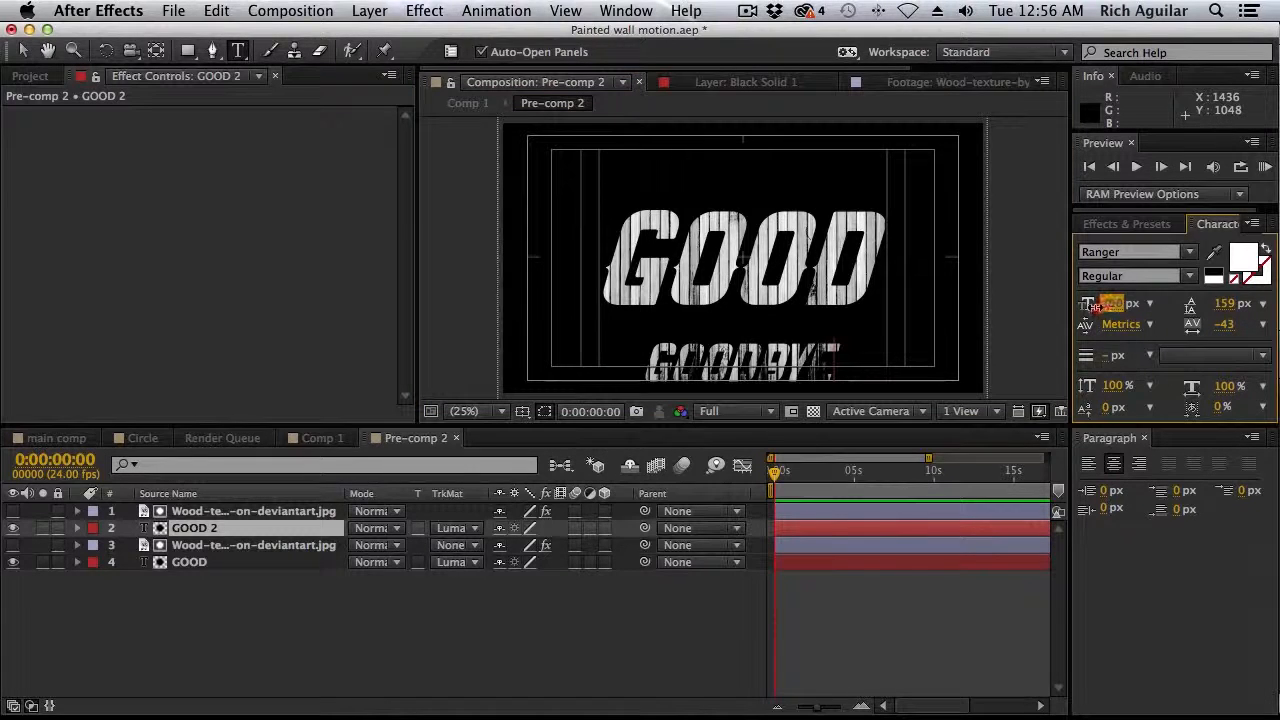
{"action": "left_click_drag", "start_coordinate": [1083, 310], "coordinate": [1095, 360]}
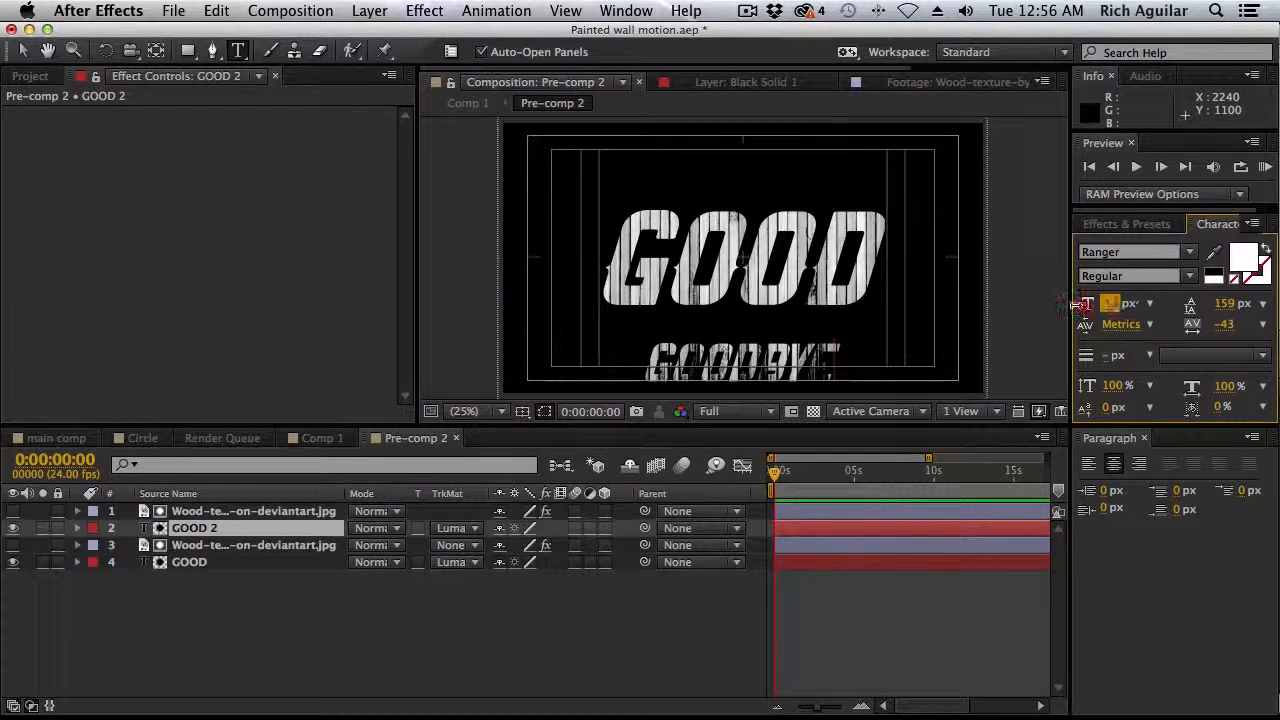
{"action": "double_click", "coordinate": [734, 357]}
{"action": "left_click_drag", "start_coordinate": [1120, 304], "coordinate": [1110, 306]}
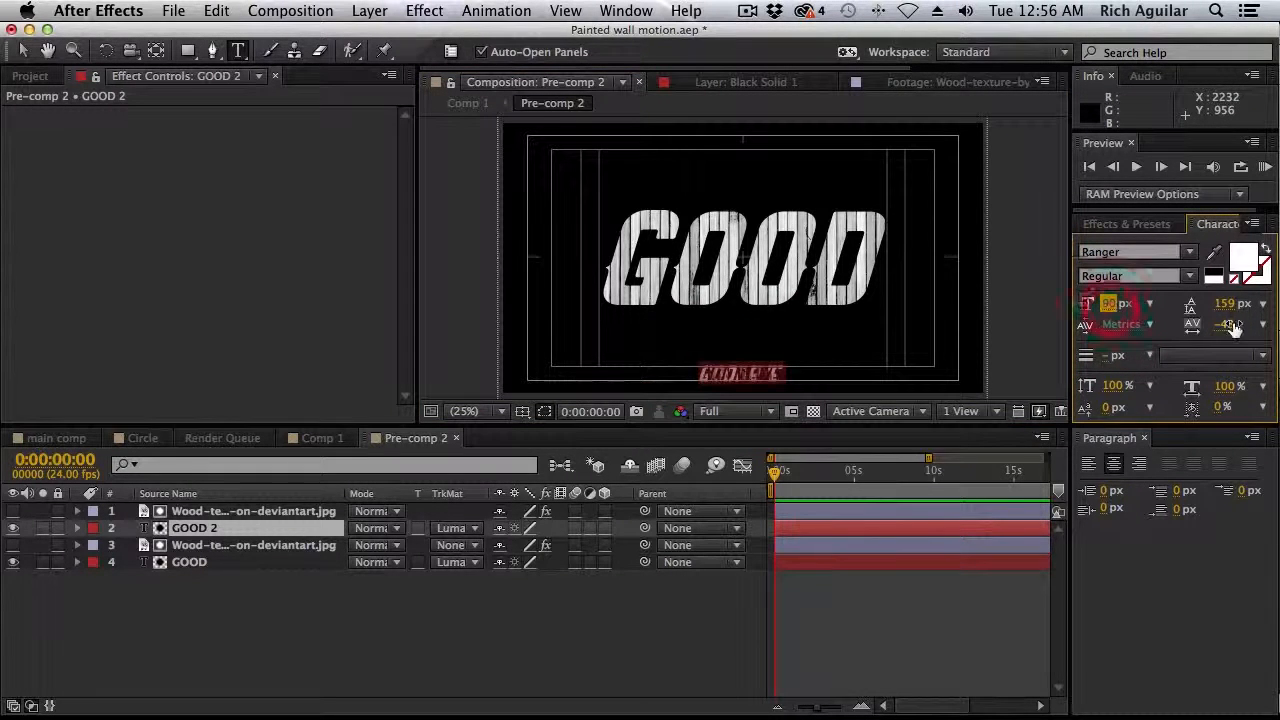
{"action": "left_click_drag", "start_coordinate": [1226, 325], "coordinate": [1275, 326]}
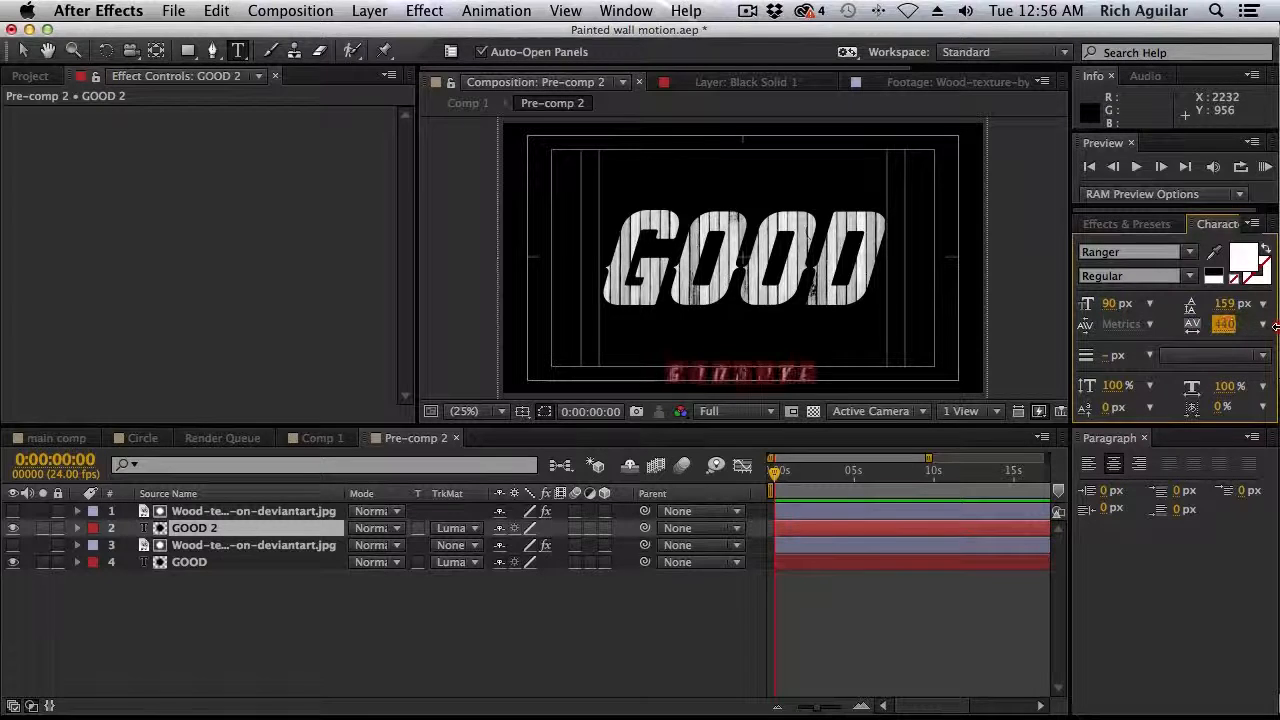
Move the goodbye text up to sit centered just beneath GOOD and check the result in Comp 1
{"action": "left_click", "coordinate": [22, 50]}
{"action": "left_click_drag", "start_coordinate": [760, 376], "coordinate": [752, 325]}
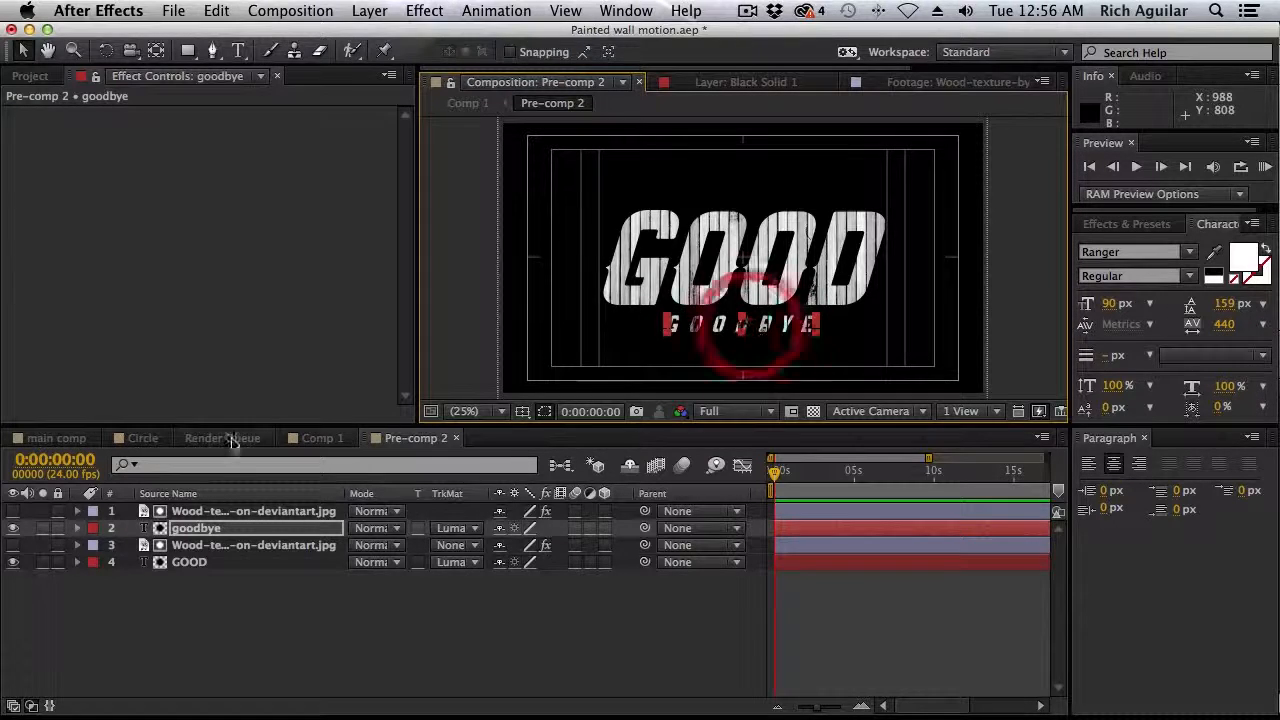
{"action": "left_click", "coordinate": [316, 439]}
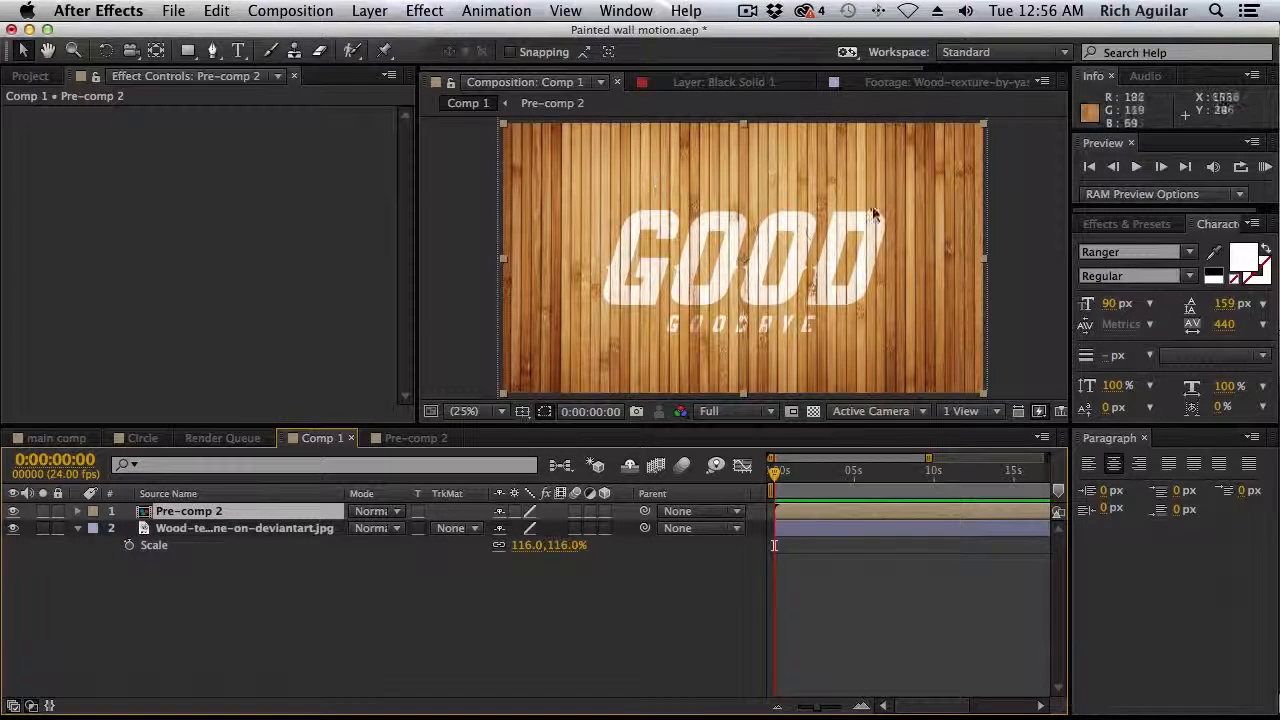
{"action": "left_click", "coordinate": [280, 640]}
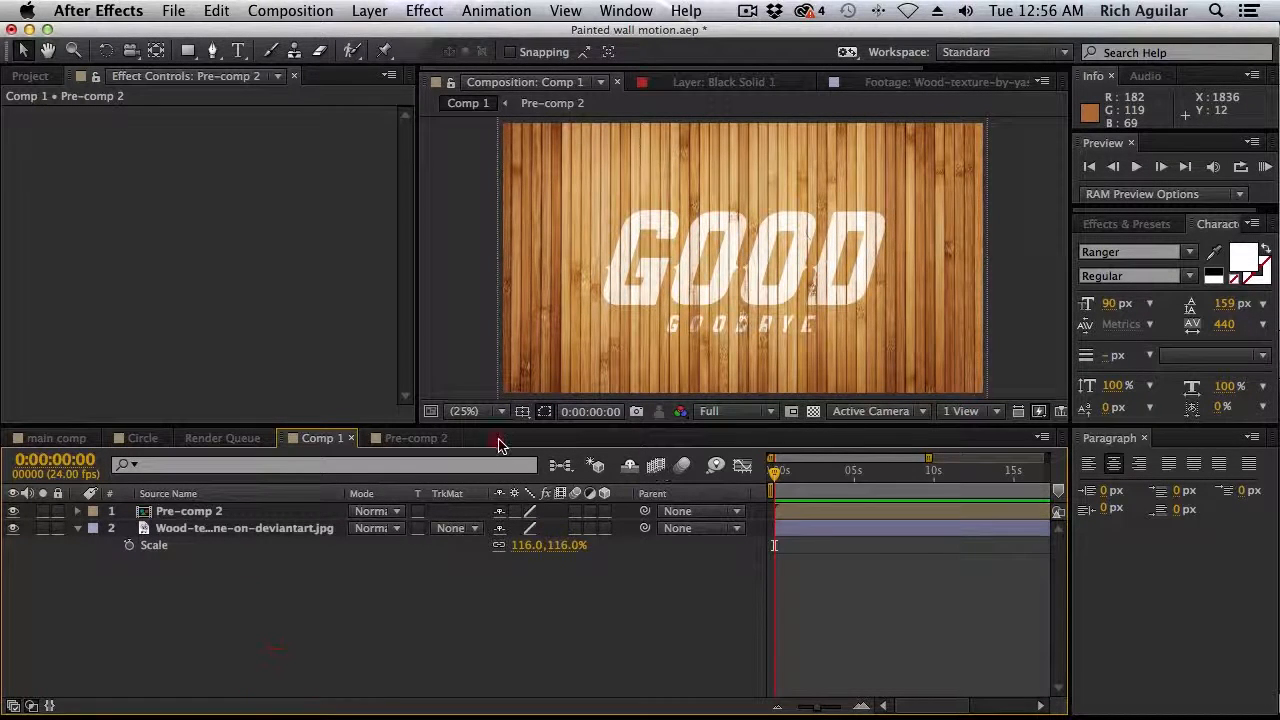
Try setting Comp 1's width to 1080 px in its composition settings, and undo the change
{"action": "left_click", "coordinate": [290, 10]}
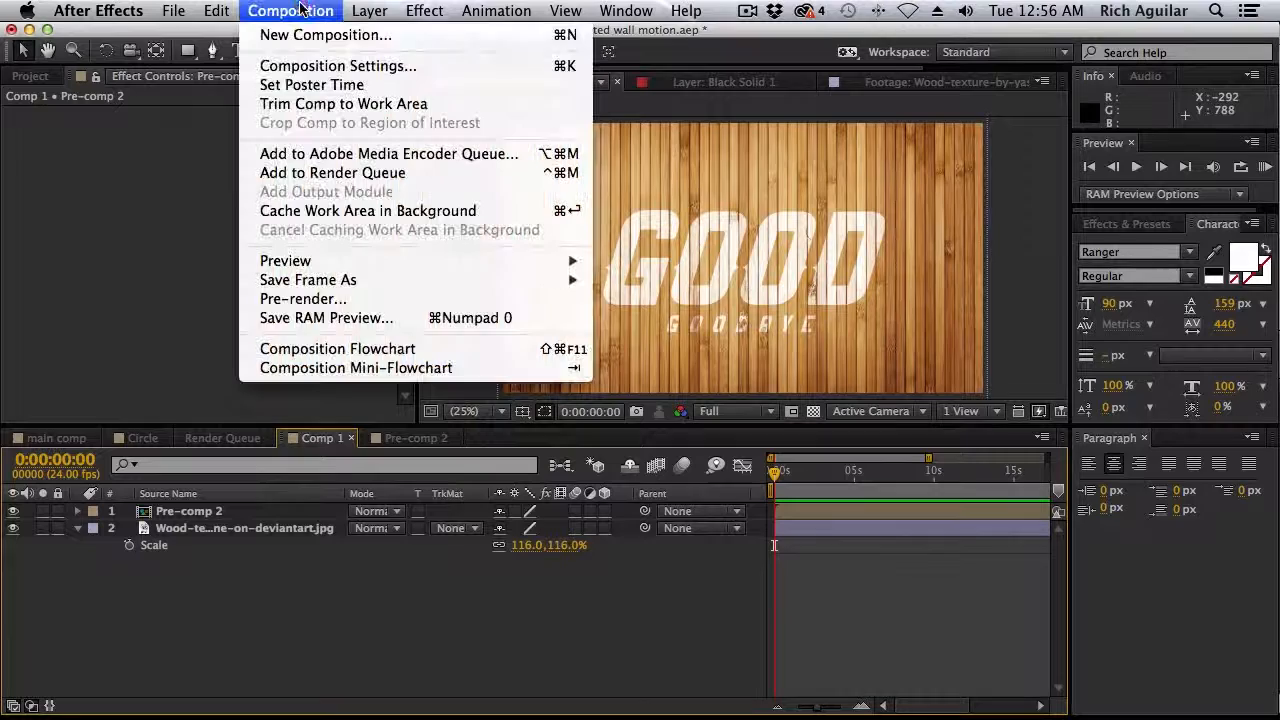
{"action": "left_click", "coordinate": [337, 63]}
{"action": "left_click", "coordinate": [549, 219]}
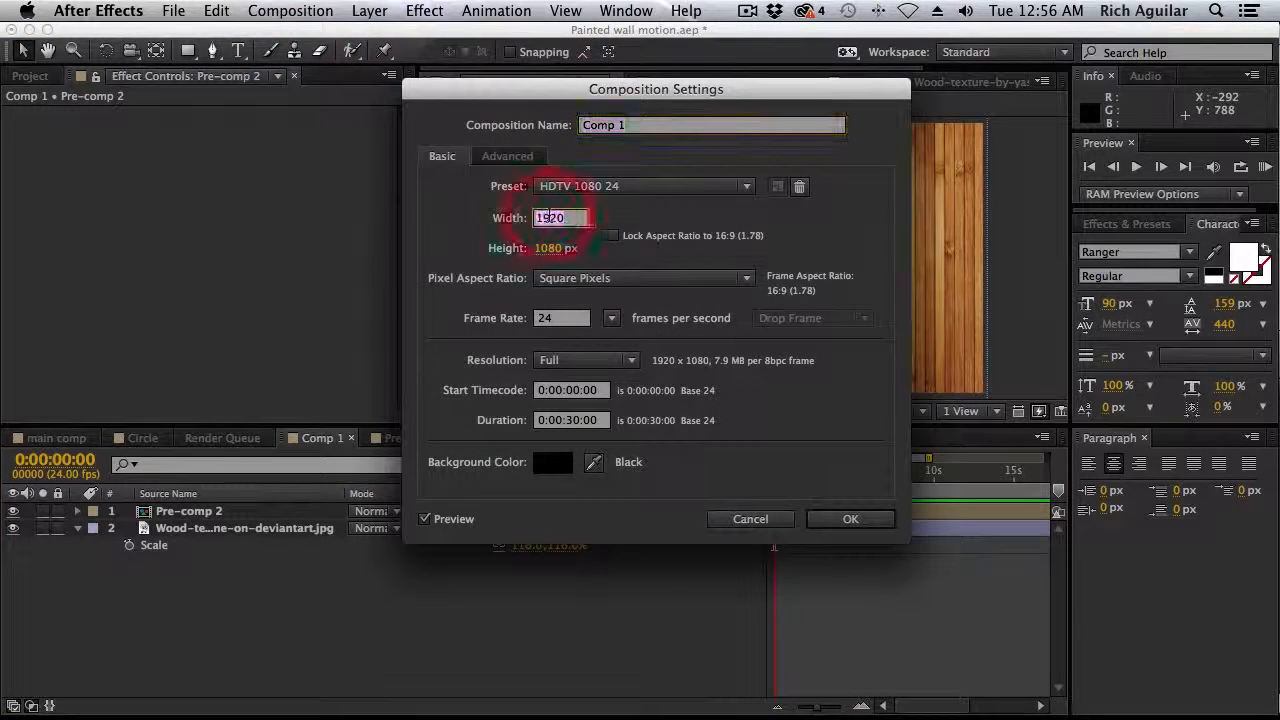
{"action": "type", "text": "1080"}
{"action": "key", "text": "Return"}
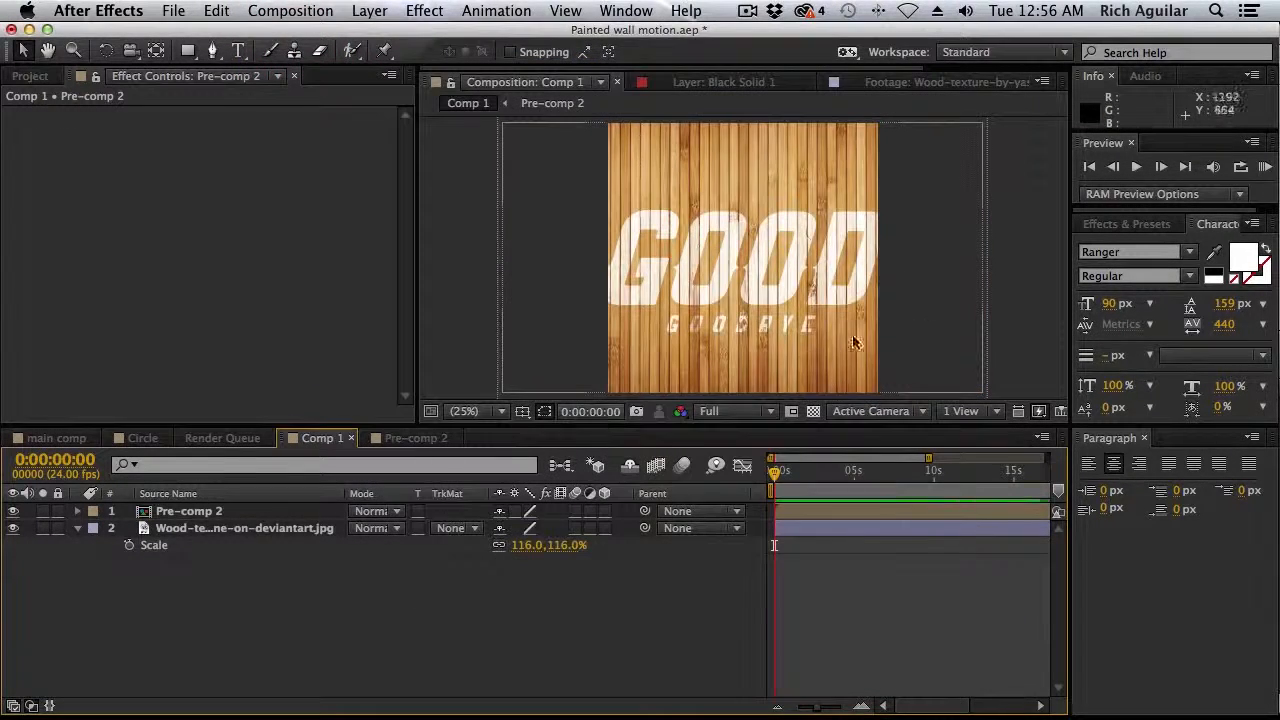
{"action": "key", "text": "super+z"}
Create a new square composition of 1080 × 1080 px at 24 frames per second with a 30-second duration
{"action": "left_click", "coordinate": [290, 10]}
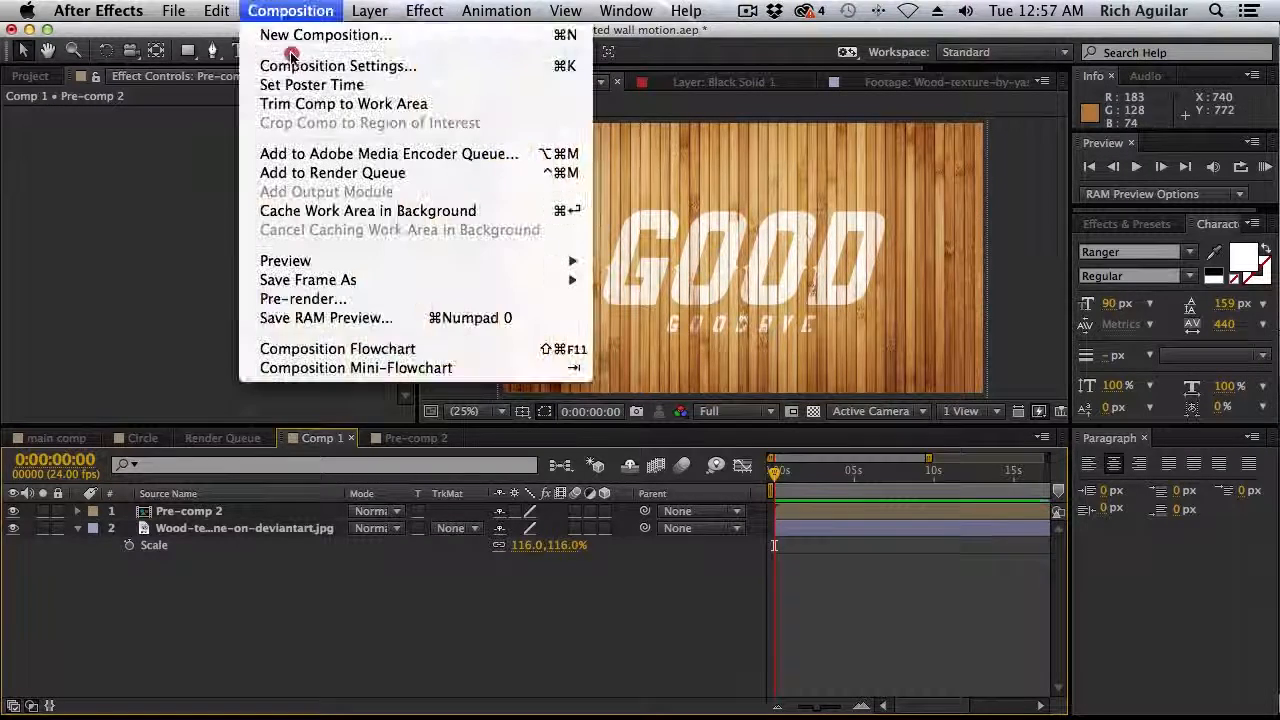
{"action": "key", "text": "super+k"}
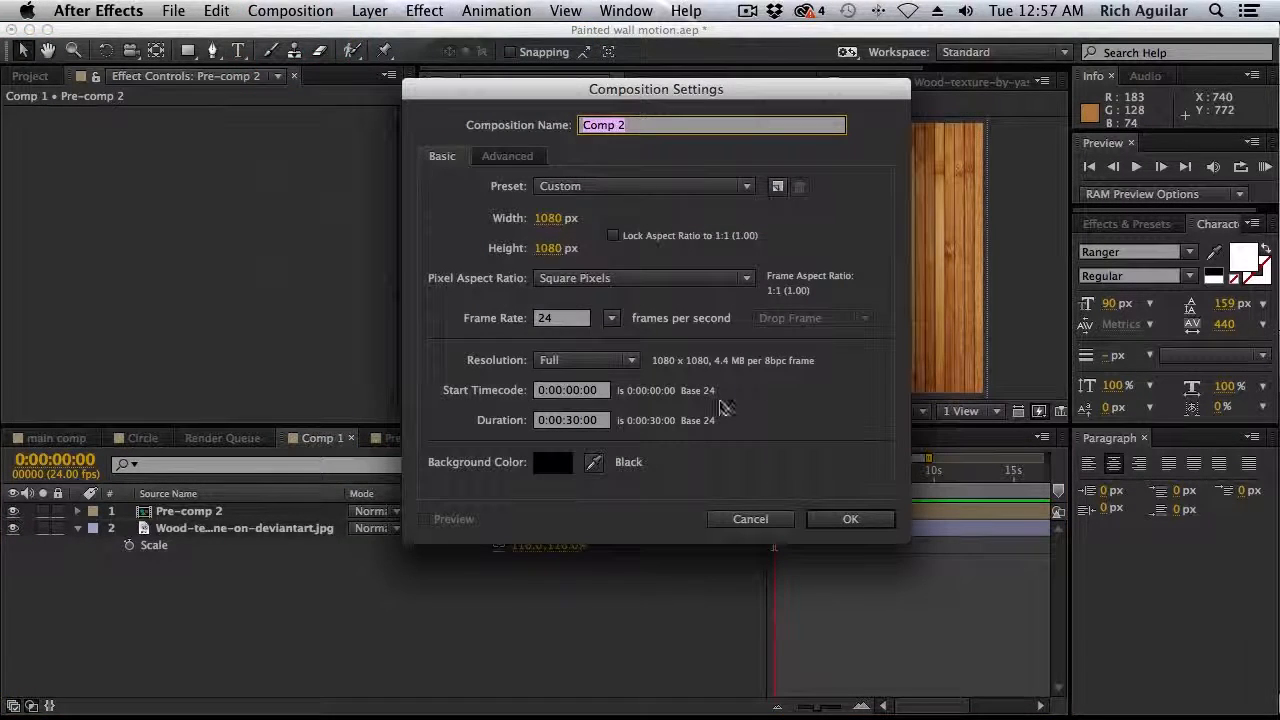
{"action": "left_click", "coordinate": [850, 519]}
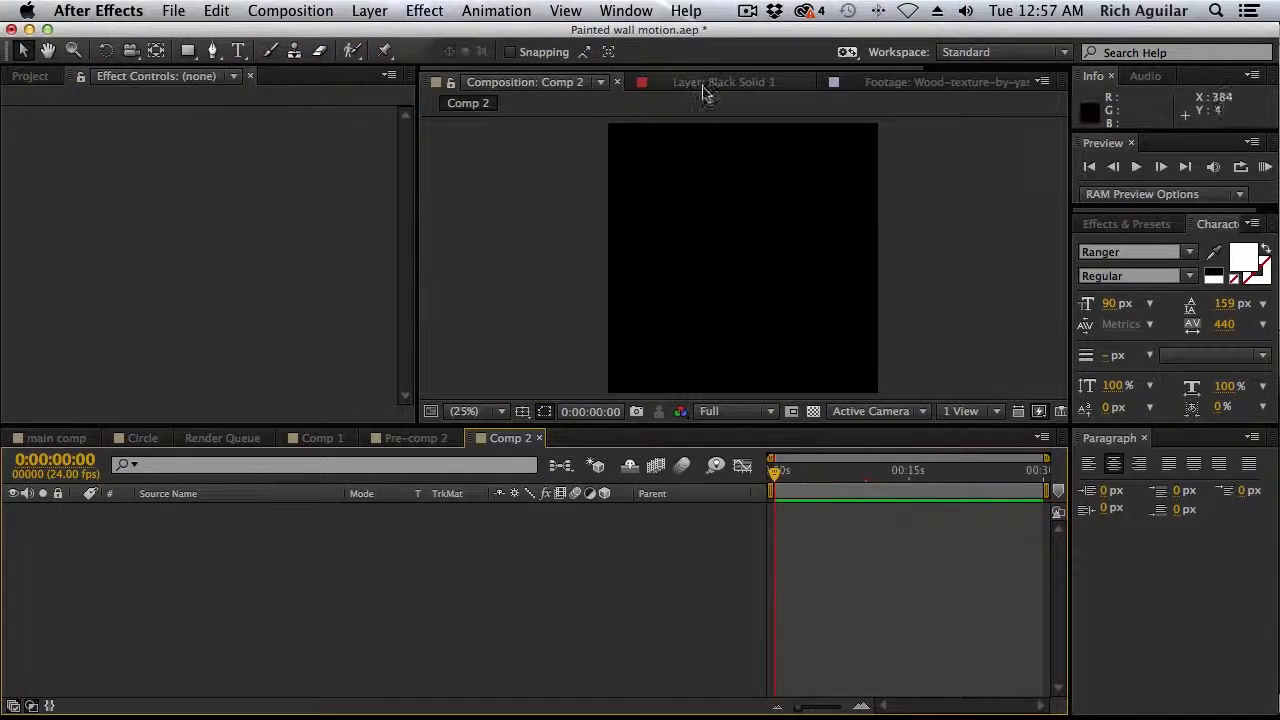
Add a full-frame rectangle shape layer to Comp 2 with no fill and a white 55 px stroke
{"action": "left_click_drag", "start_coordinate": [187, 50], "coordinate": [245, 50]}
{"action": "double_click", "coordinate": [188, 51]}
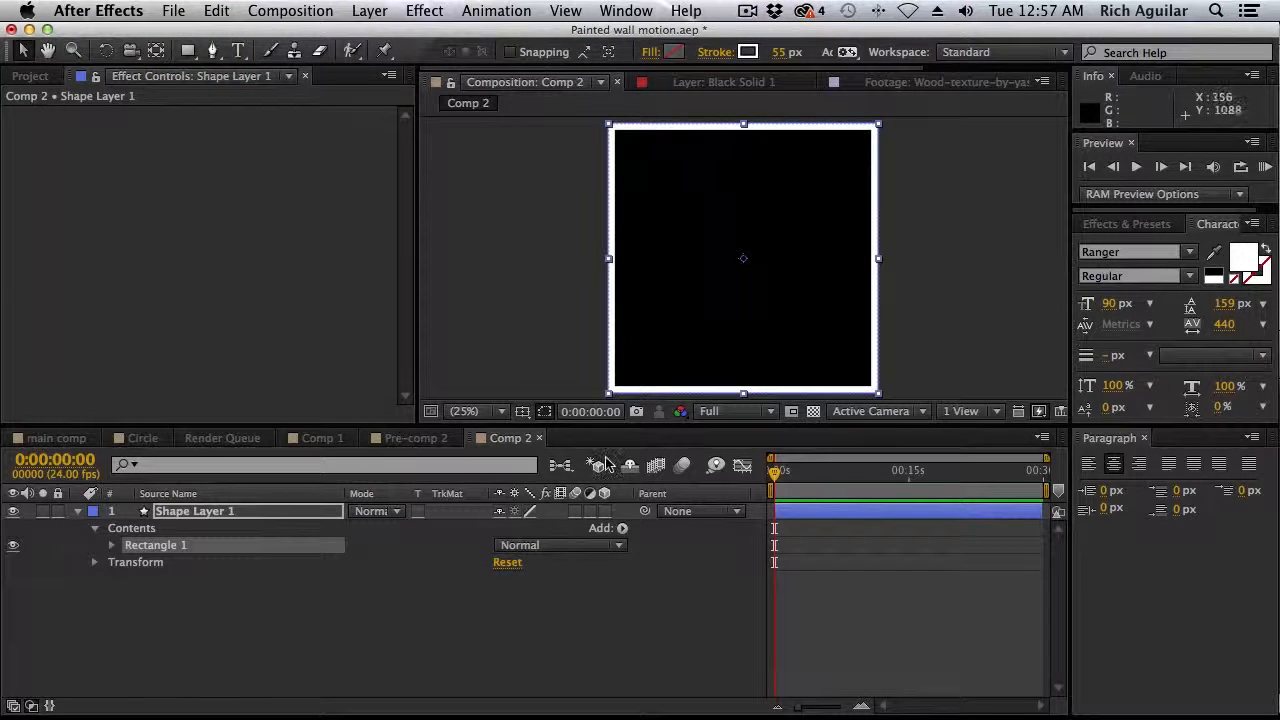
In Pre-comp 2, duplicate the goodbye text with its wood texture matte, and delete the duplicate text, keeping the extra texture layer
{"action": "left_click", "coordinate": [405, 438]}
{"action": "left_click", "coordinate": [322, 438]}
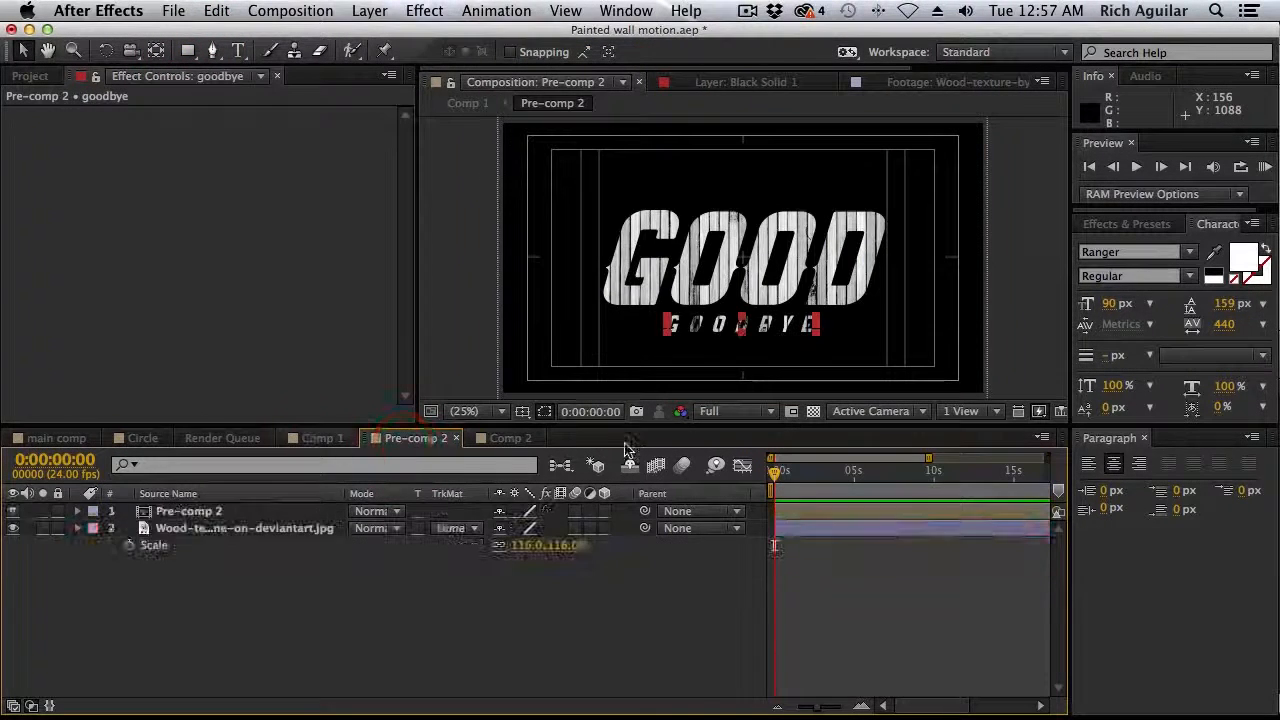
{"action": "left_click", "coordinate": [408, 438]}
{"action": "left_click", "coordinate": [189, 631]}
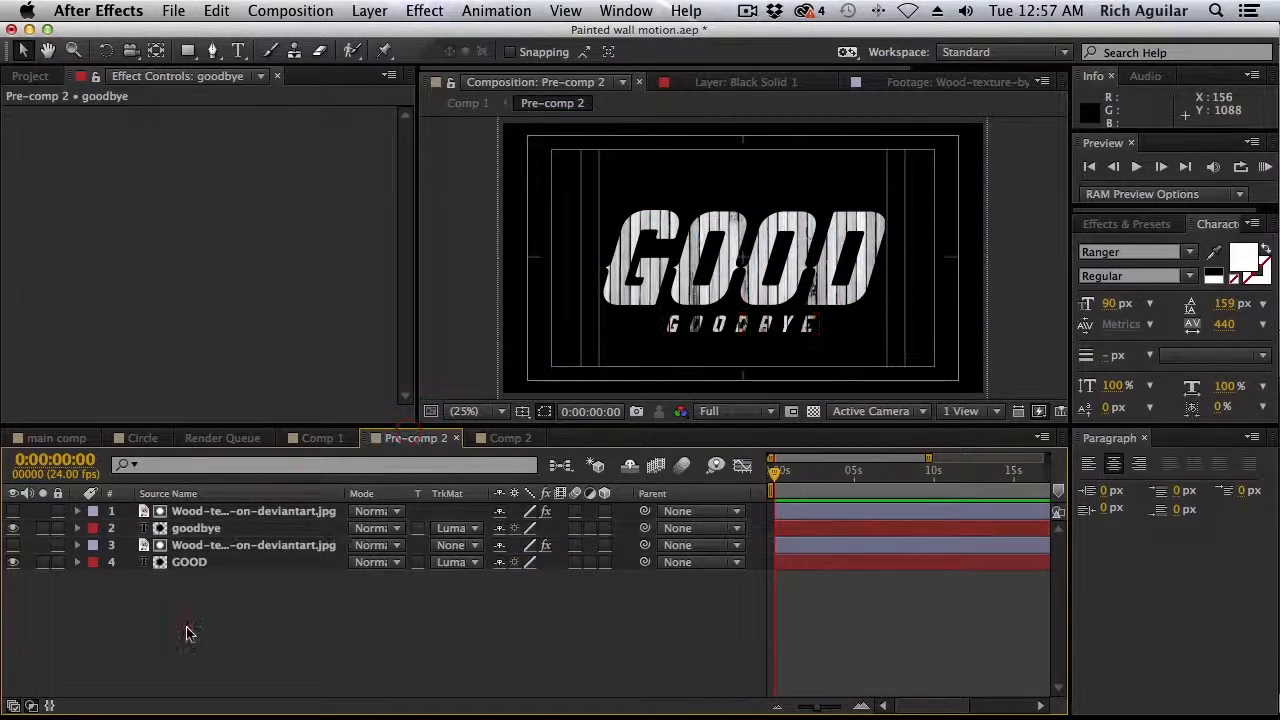
{"action": "left_click", "coordinate": [297, 512]}
{"action": "left_click", "coordinate": [250, 528], "text": "shift"}
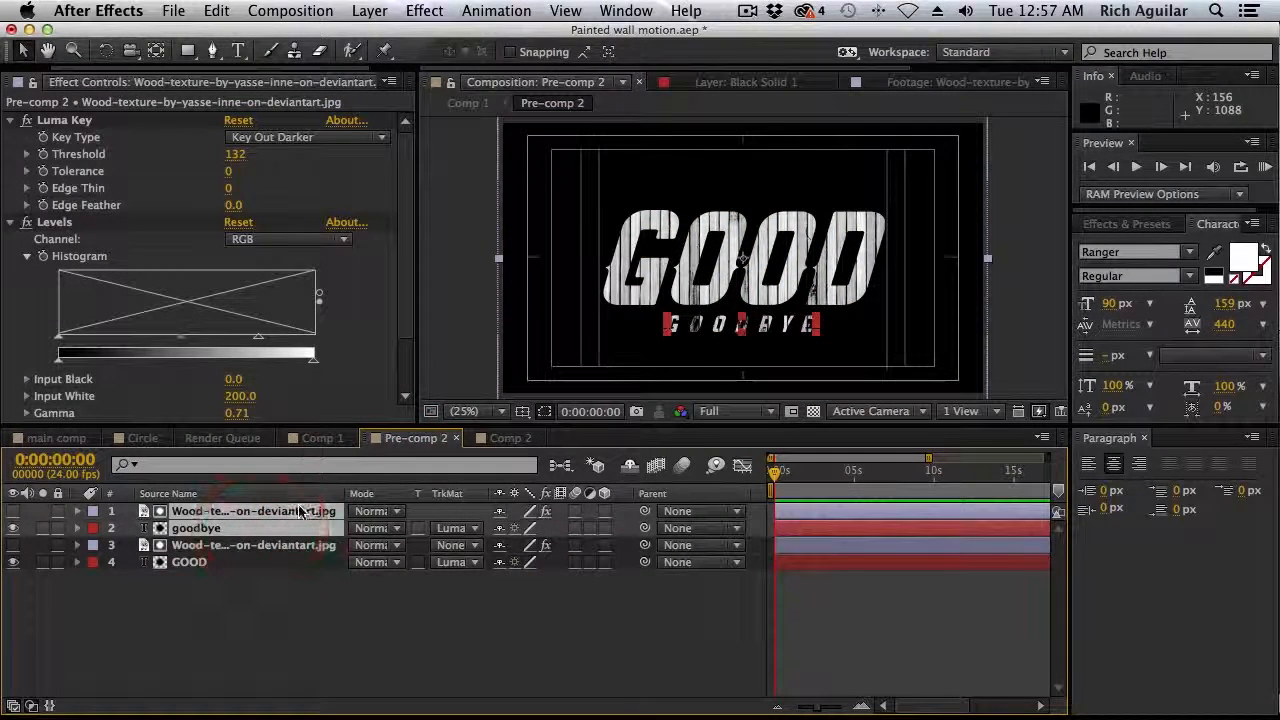
{"action": "key", "text": "super+d"}
{"action": "left_click", "coordinate": [195, 665]}
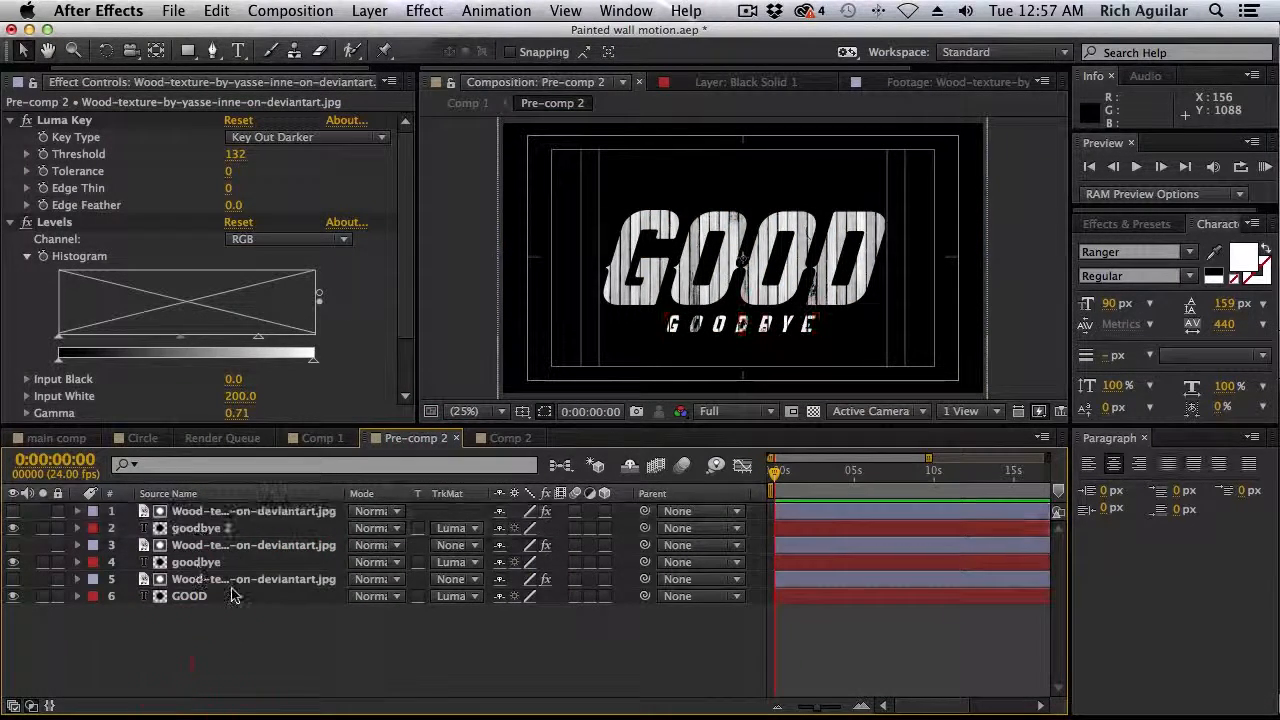
{"action": "left_click", "coordinate": [208, 528]}
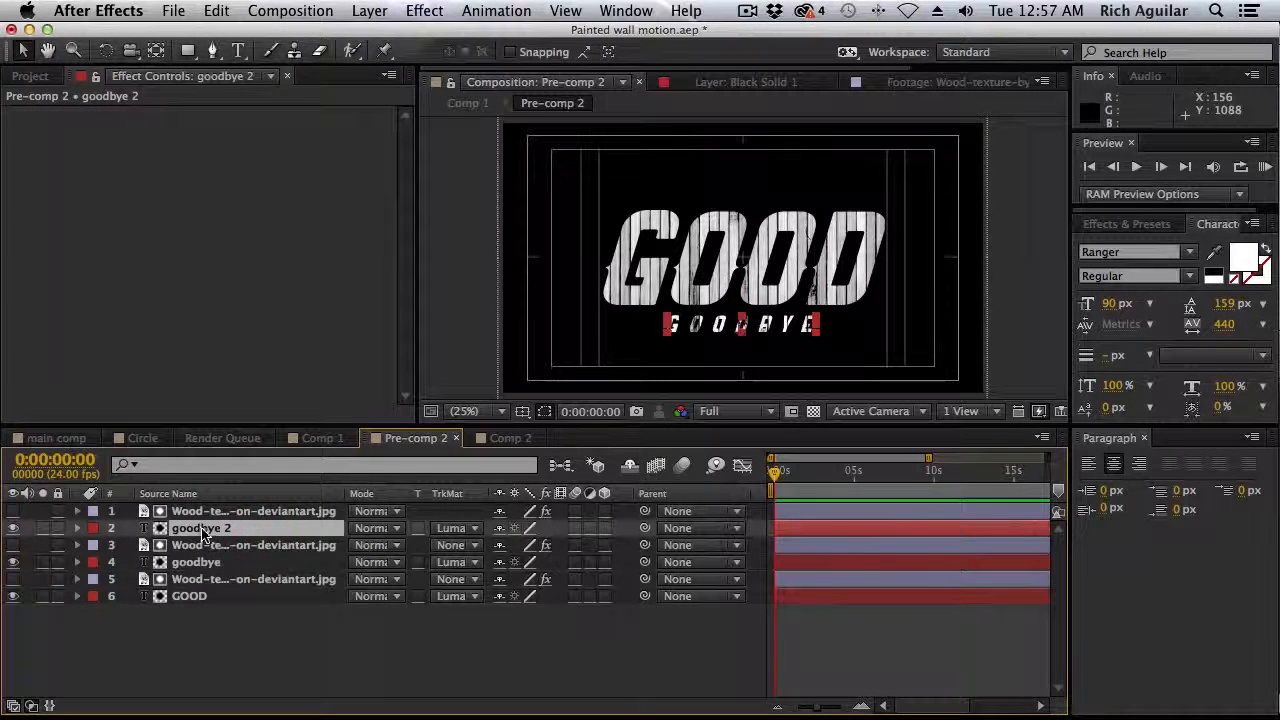
{"action": "key", "text": "Delete"}
Place Comp 2 directly beneath the topmost wood texture layer in Pre-comp 2 and set its track matte to Luma Matte
{"action": "left_click", "coordinate": [30, 77]}
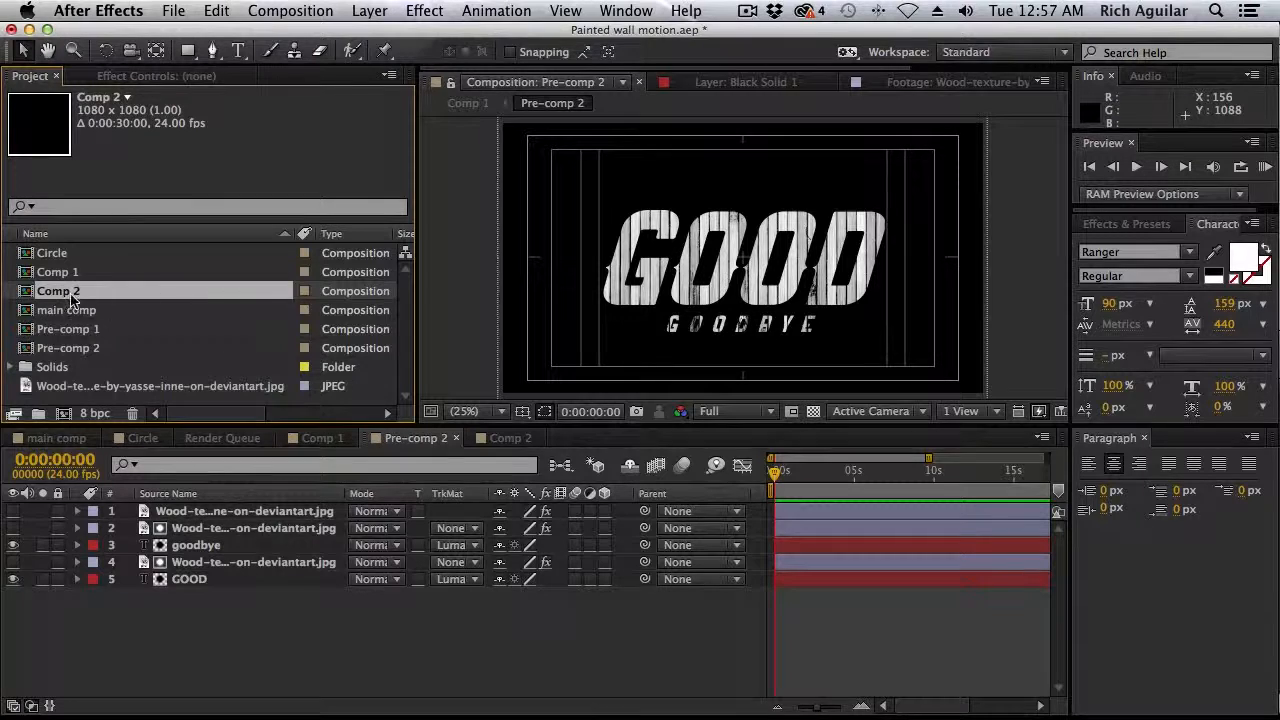
{"action": "left_click_drag", "start_coordinate": [199, 607], "coordinate": [229, 530]}
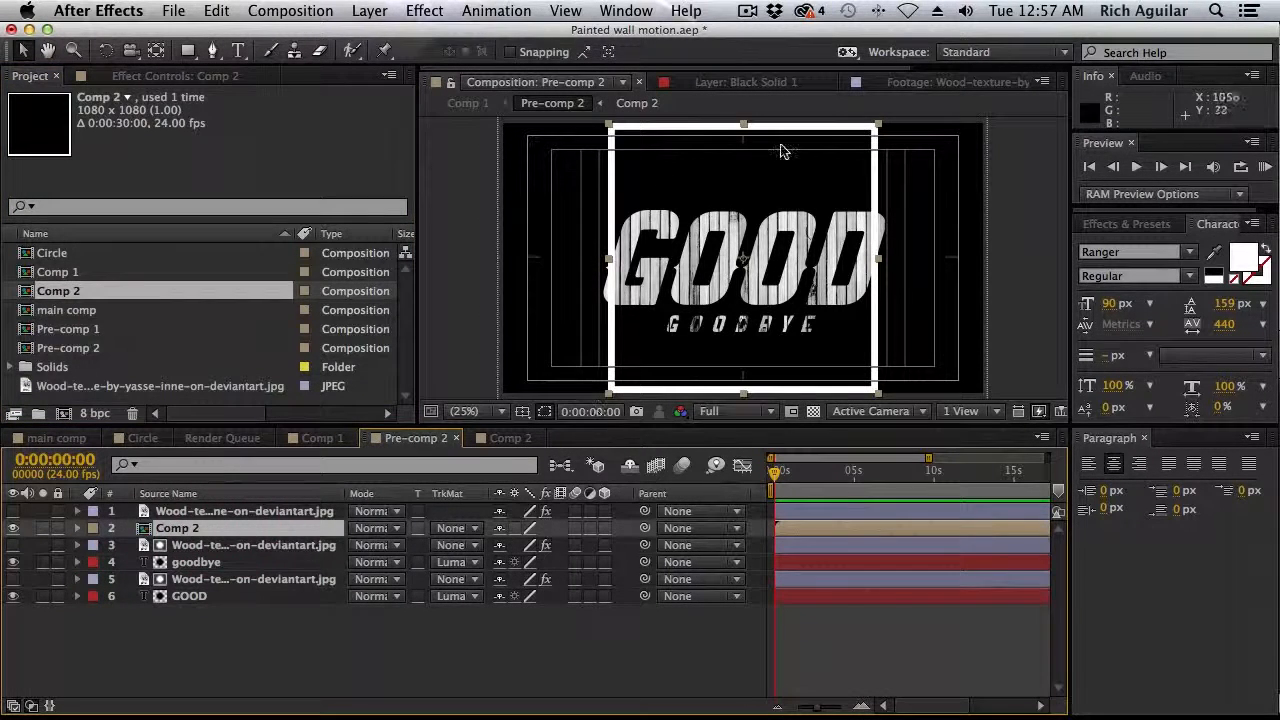
{"action": "left_click", "coordinate": [463, 531]}
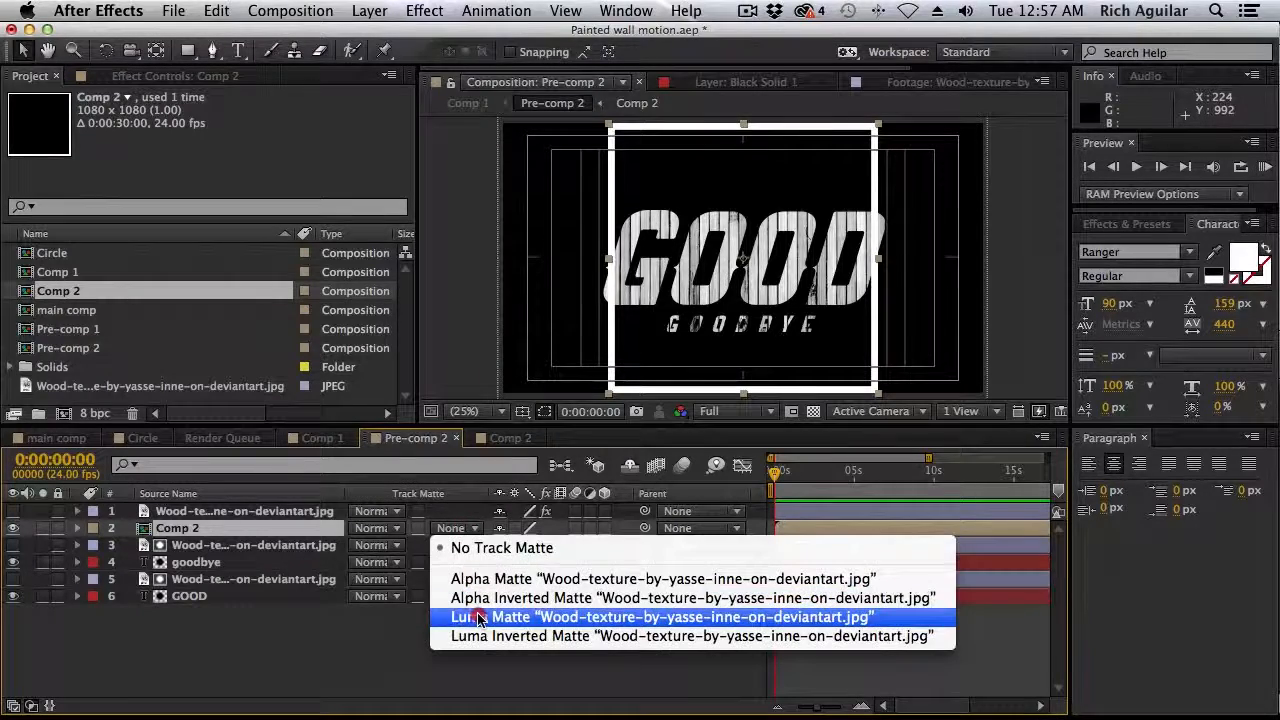
{"action": "left_click", "coordinate": [472, 614]}
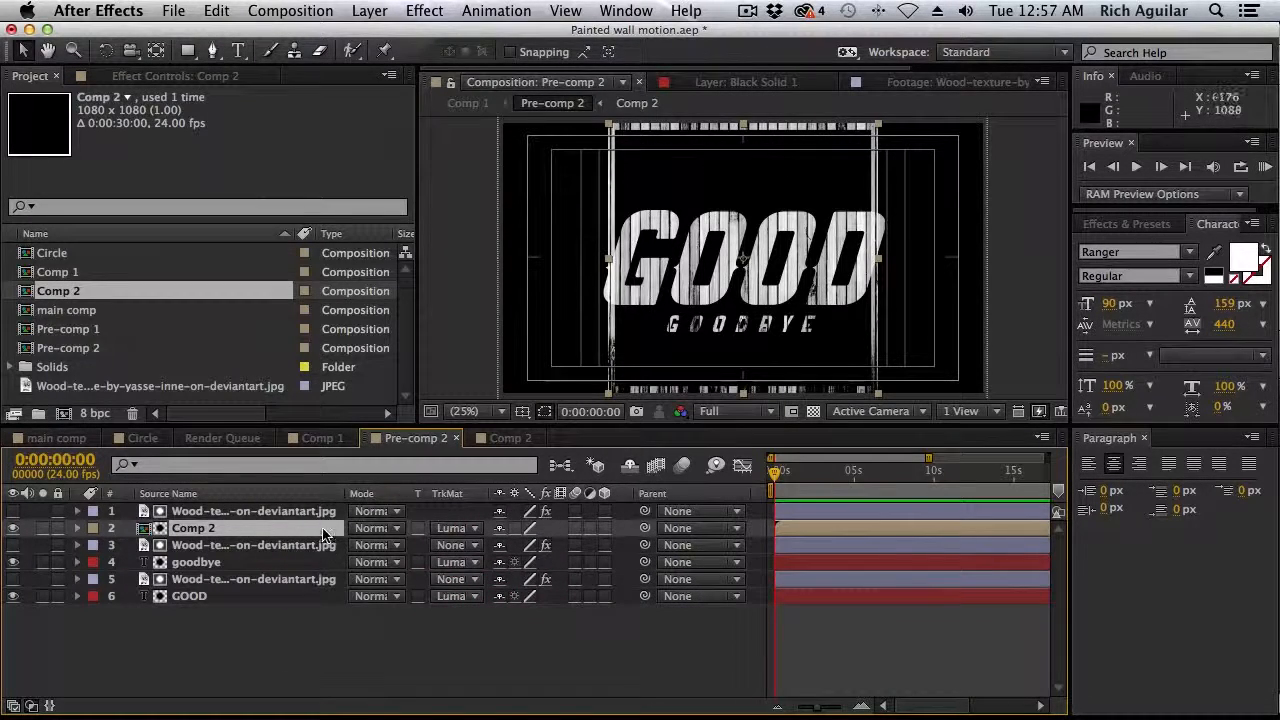
Scale the Comp 2 frame to about 117.6% wide by 53.9% high and move it slightly down to enclose both words
{"action": "key", "text": "s"}
{"action": "left_click_drag", "start_coordinate": [521, 545], "coordinate": [478, 545]}
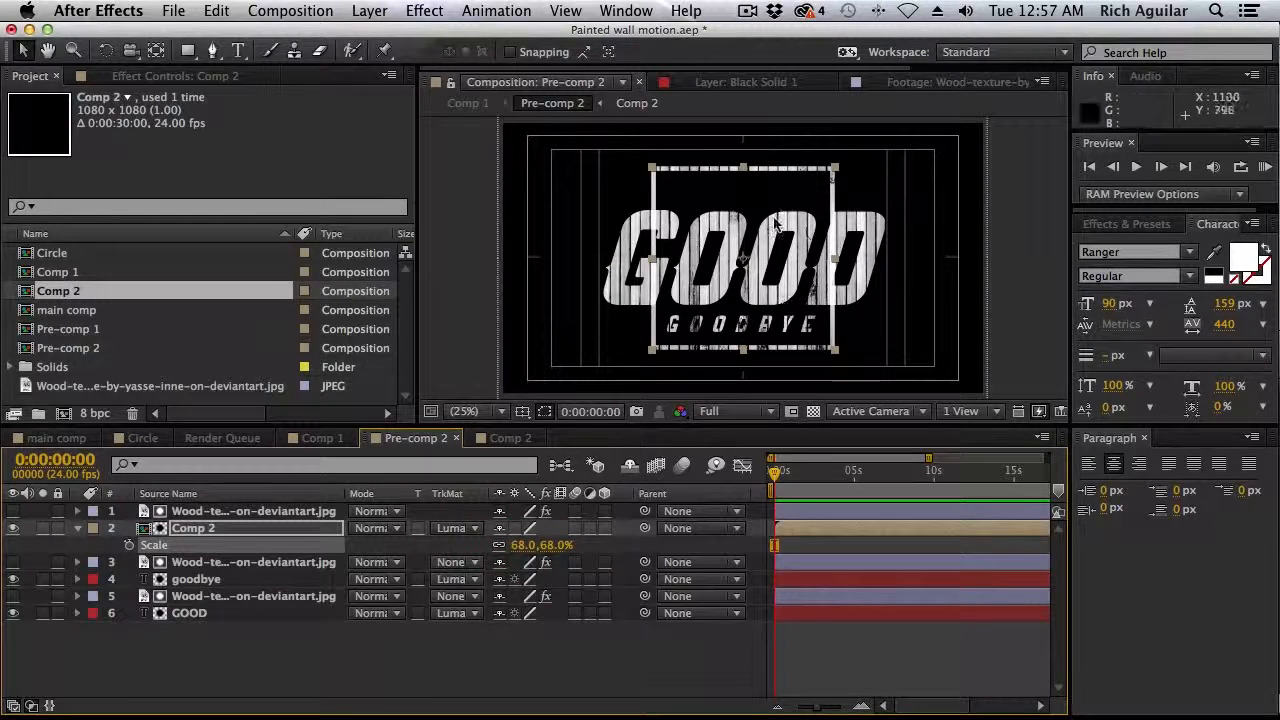
{"action": "left_click_drag", "start_coordinate": [743, 168], "coordinate": [744, 186]}
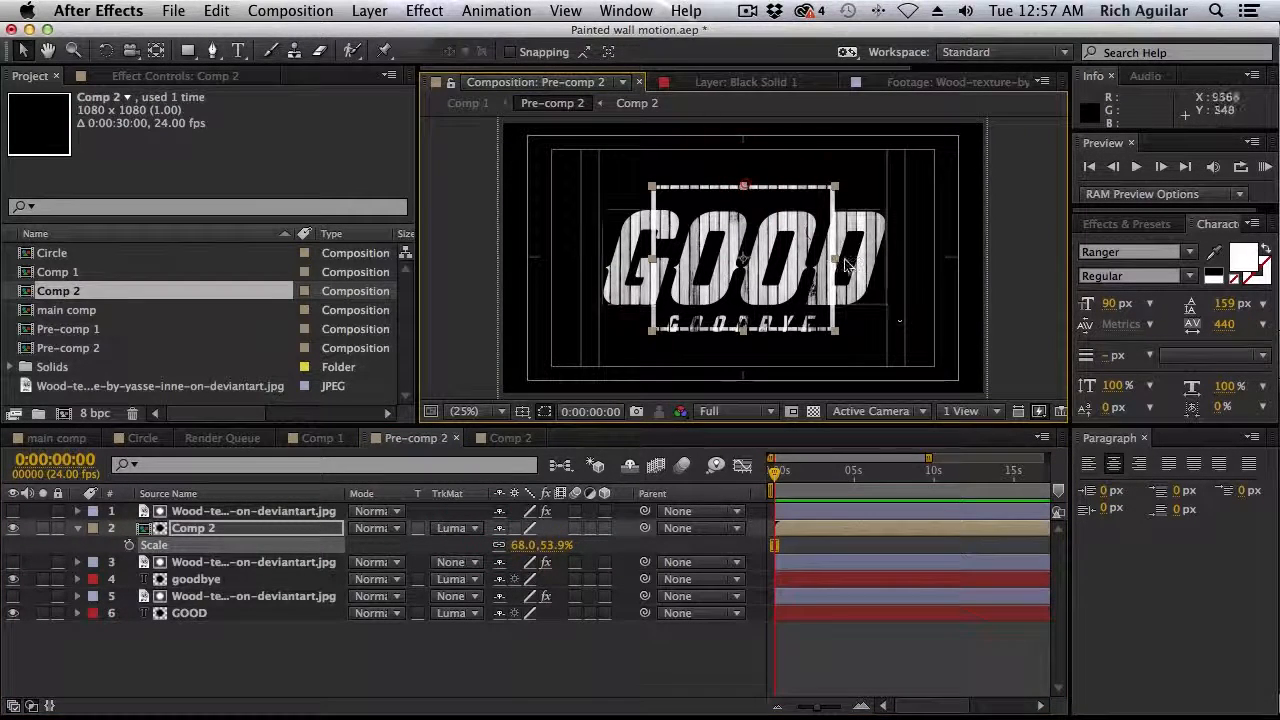
{"action": "left_click_drag", "start_coordinate": [836, 259], "coordinate": [907, 262]}
{"action": "left_click_drag", "start_coordinate": [856, 195], "coordinate": [856, 201]}
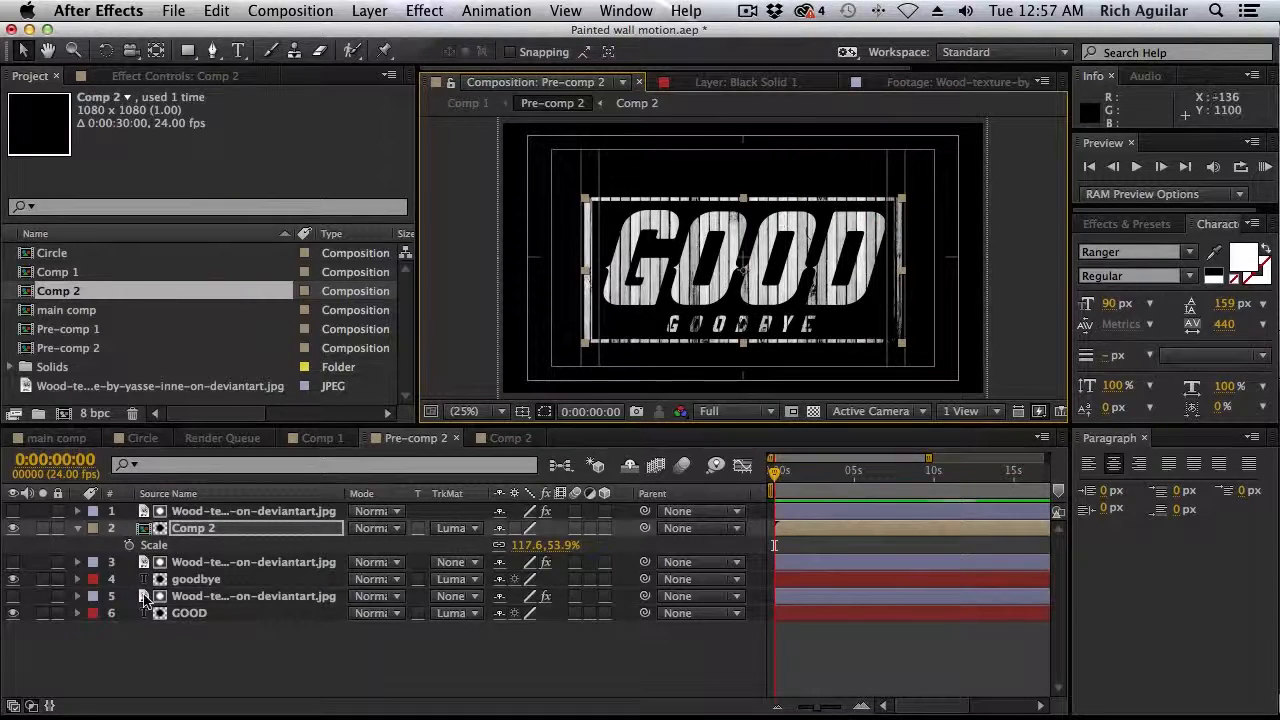
Apply Levels to Comp 1's wood background, setting Input White to about 245 and Gamma to about 0.48
{"action": "left_click", "coordinate": [318, 438]}
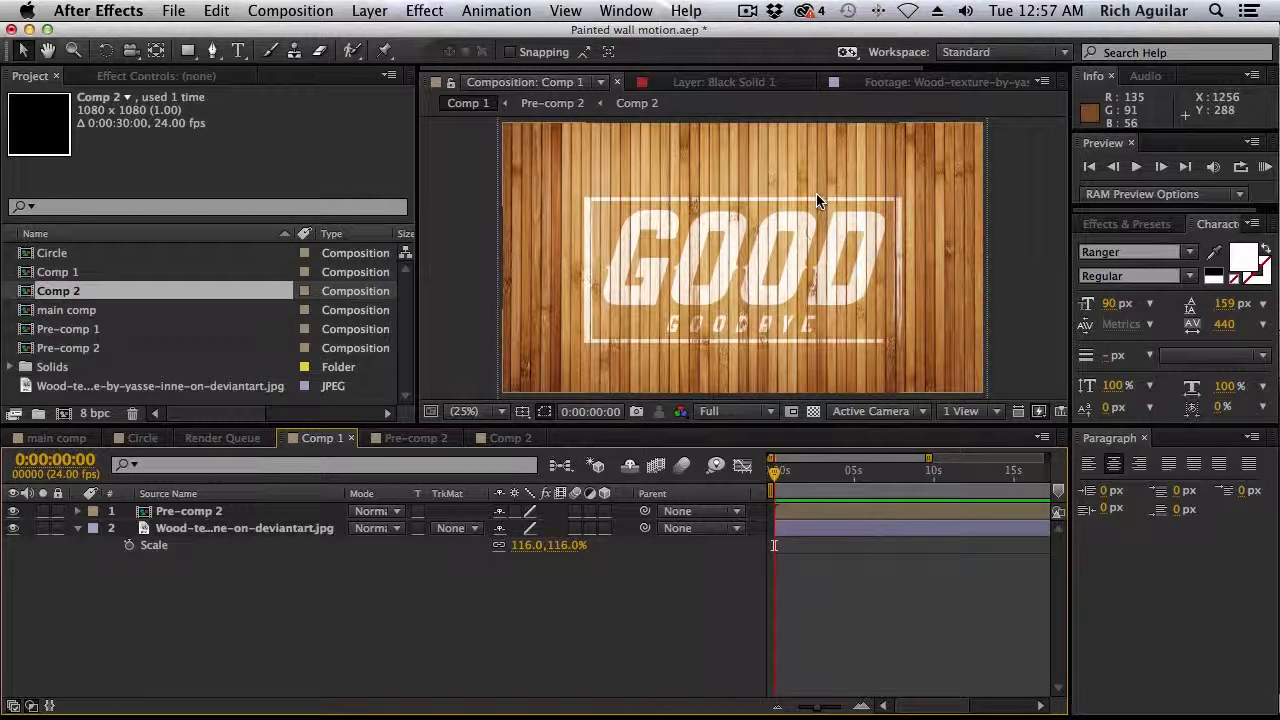
{"action": "left_click", "coordinate": [280, 528]}
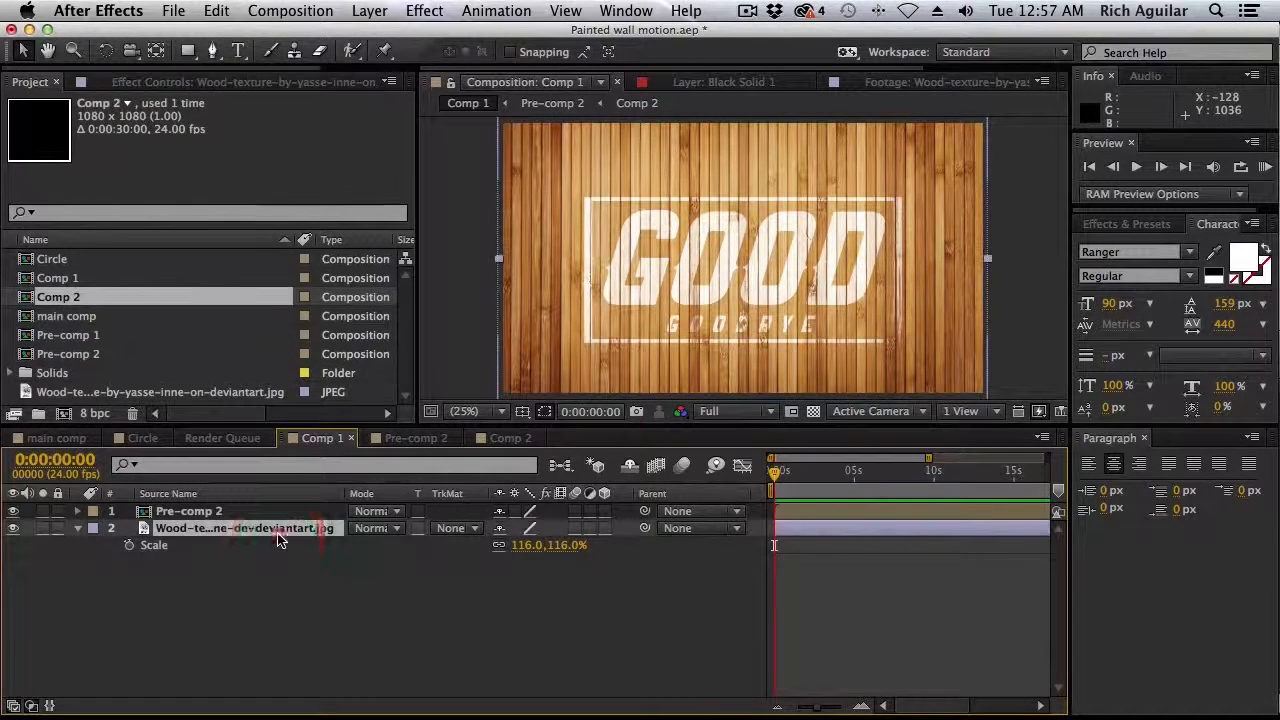
{"action": "left_click", "coordinate": [433, 8]}
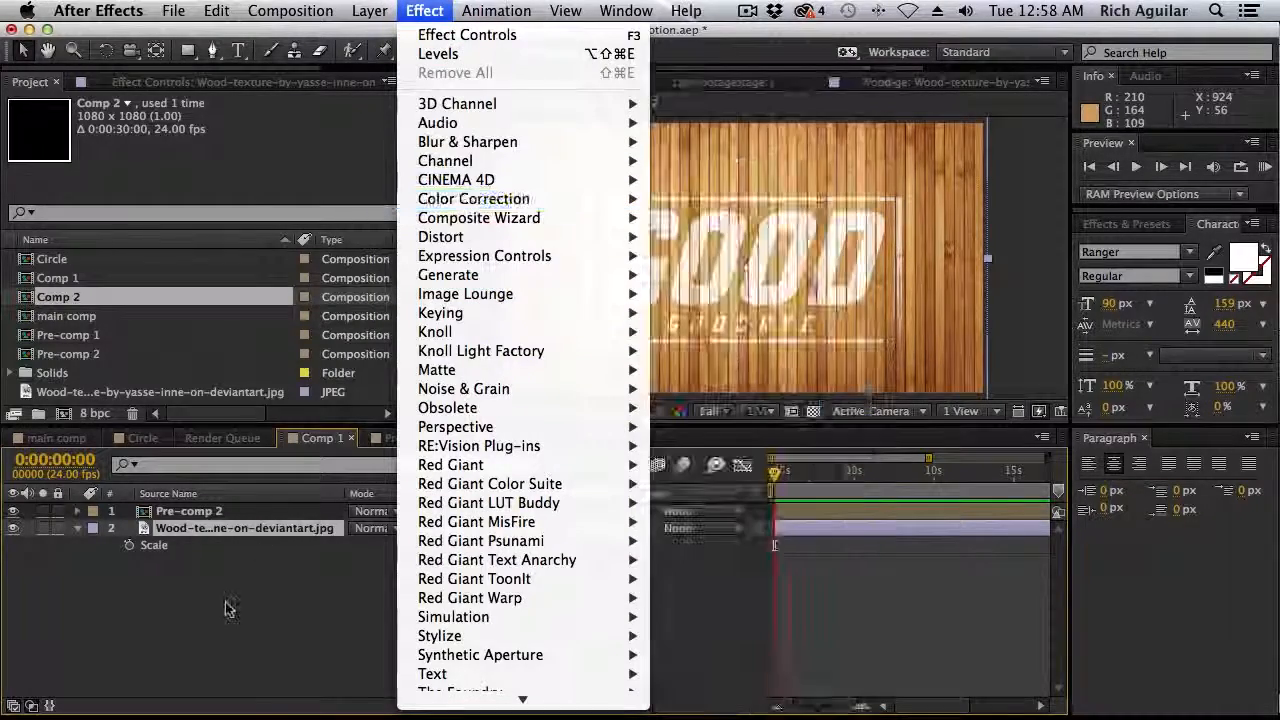
{"action": "mouse_move", "coordinate": [600, 199]}
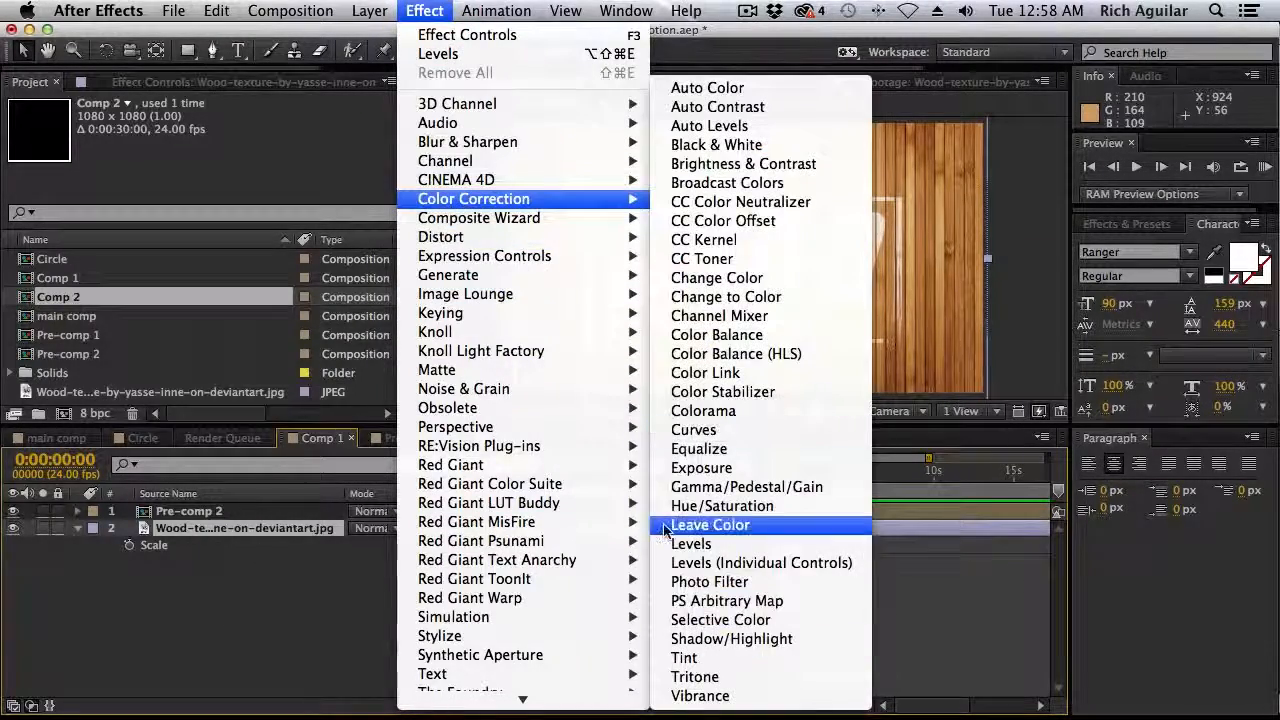
{"action": "left_click", "coordinate": [672, 543]}
{"action": "left_click_drag", "start_coordinate": [174, 238], "coordinate": [232, 250]}
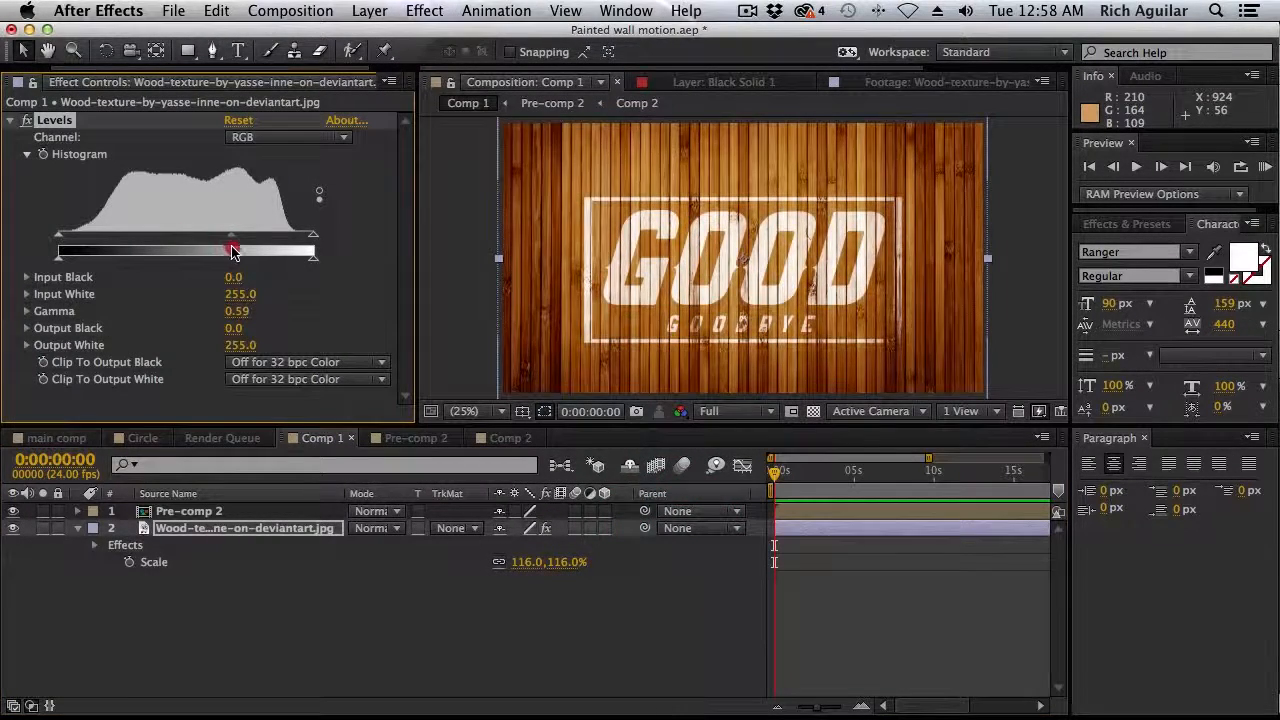
{"action": "left_click_drag", "start_coordinate": [226, 243], "coordinate": [236, 243]}
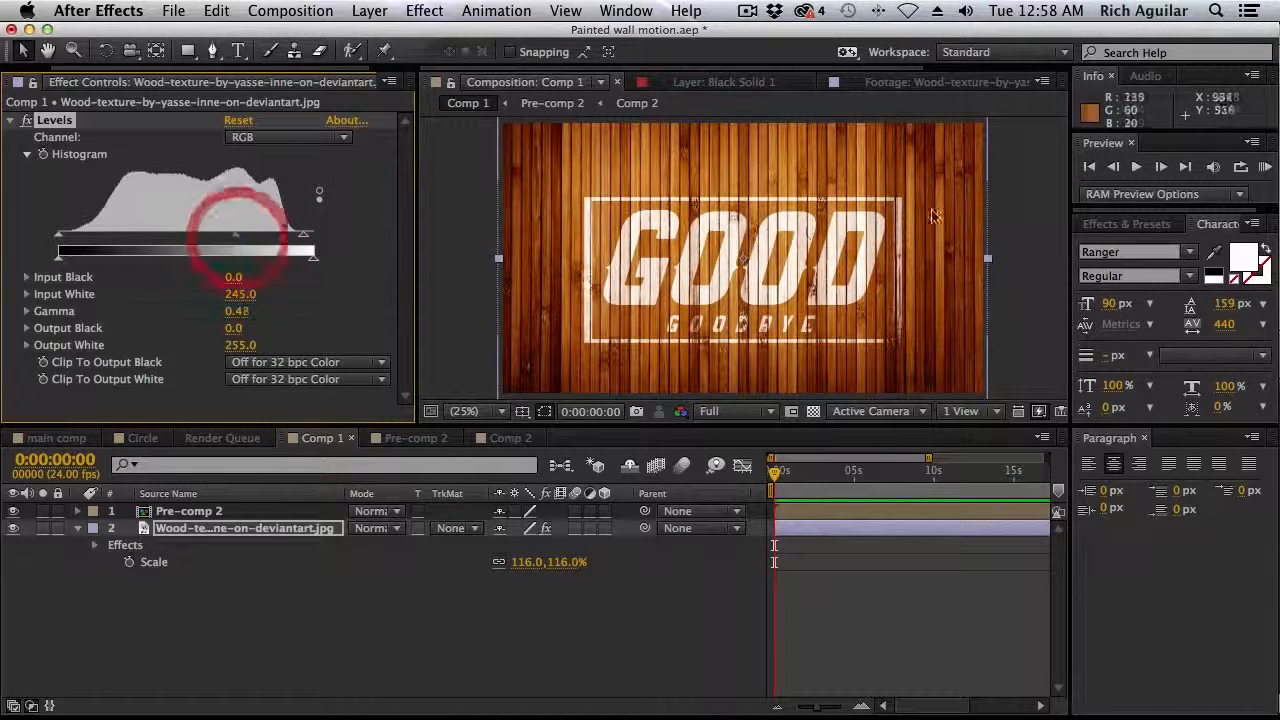